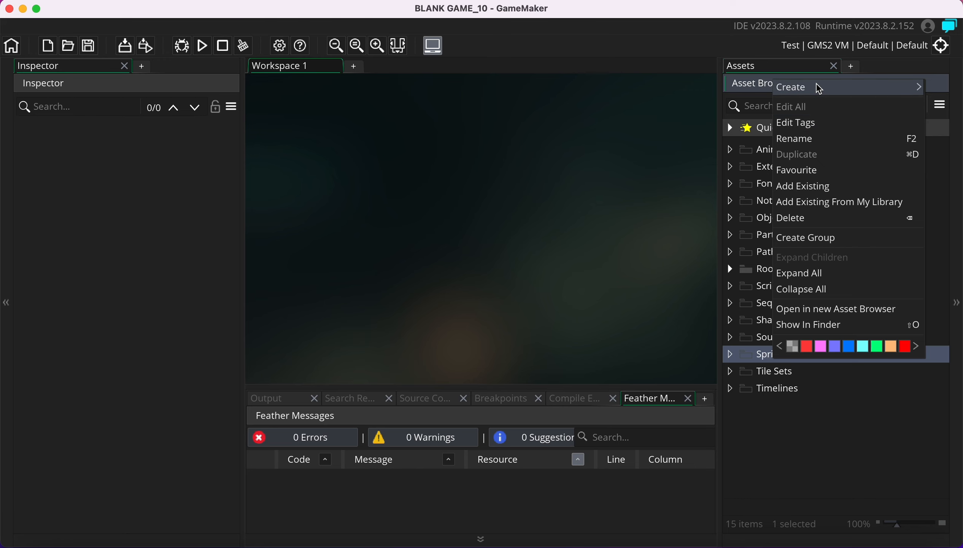
Create a new 64×64 sprite from the Sprites folder and enter wall_spr as its name
mouse_move(819, 87)
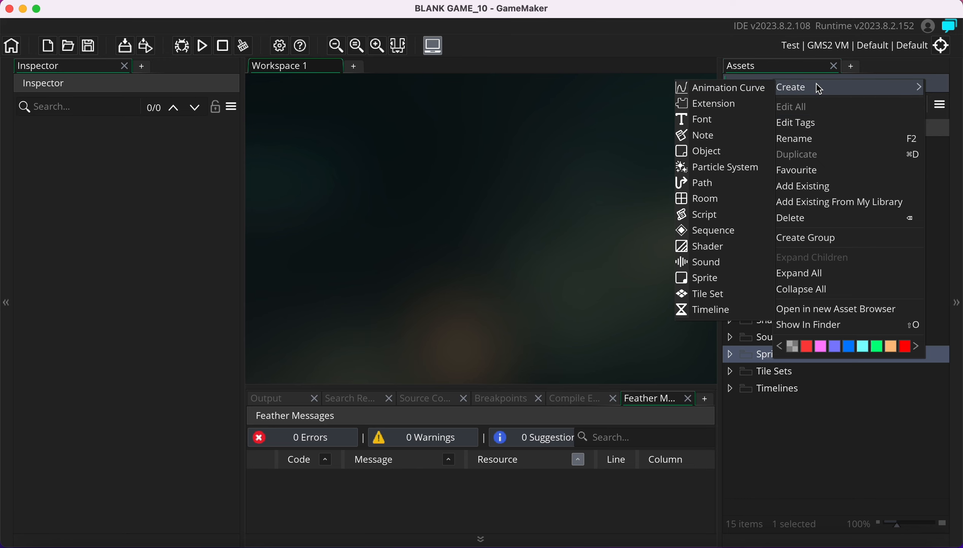
click(706, 278)
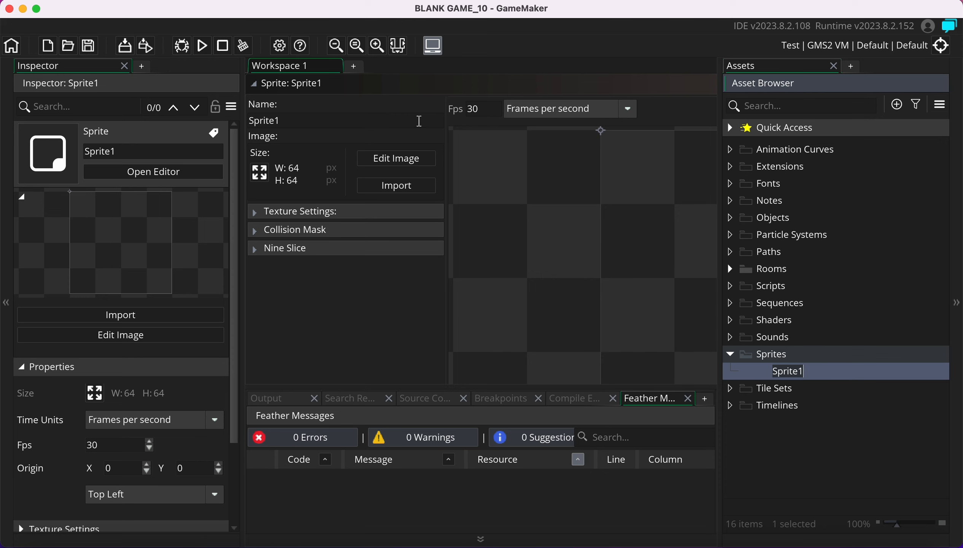
click(299, 122)
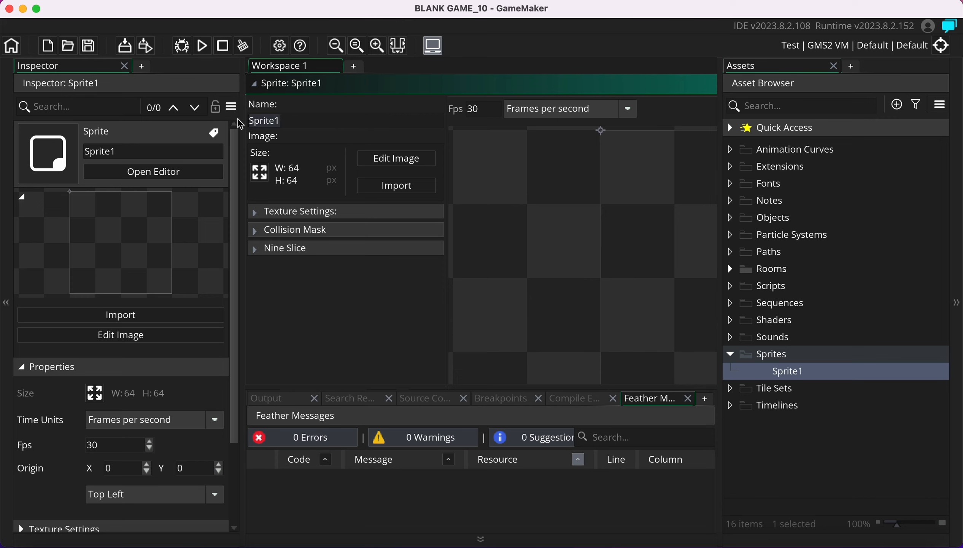
text(wall_pr)
key(BackSpace)
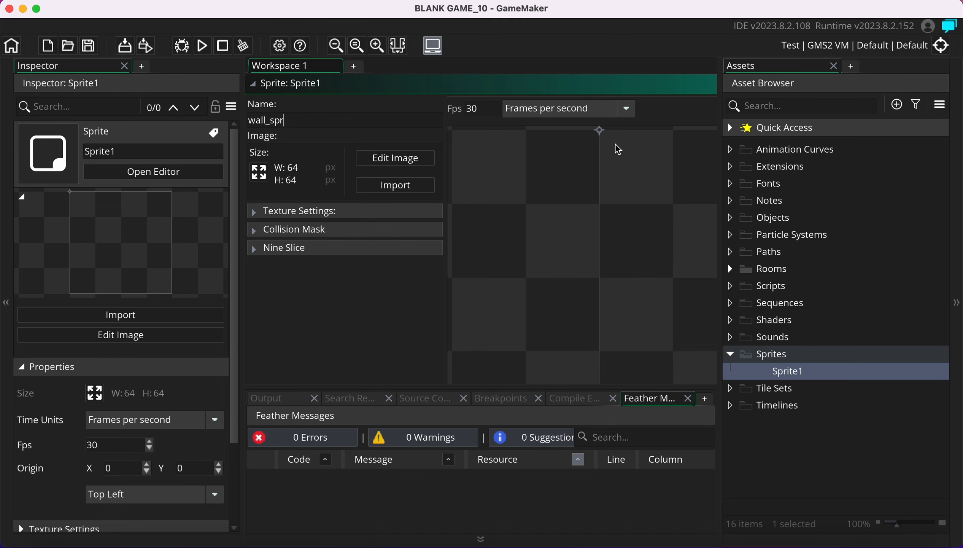
Open the wall_spr image editor with brush size 7 and dark blue selected
click(379, 155)
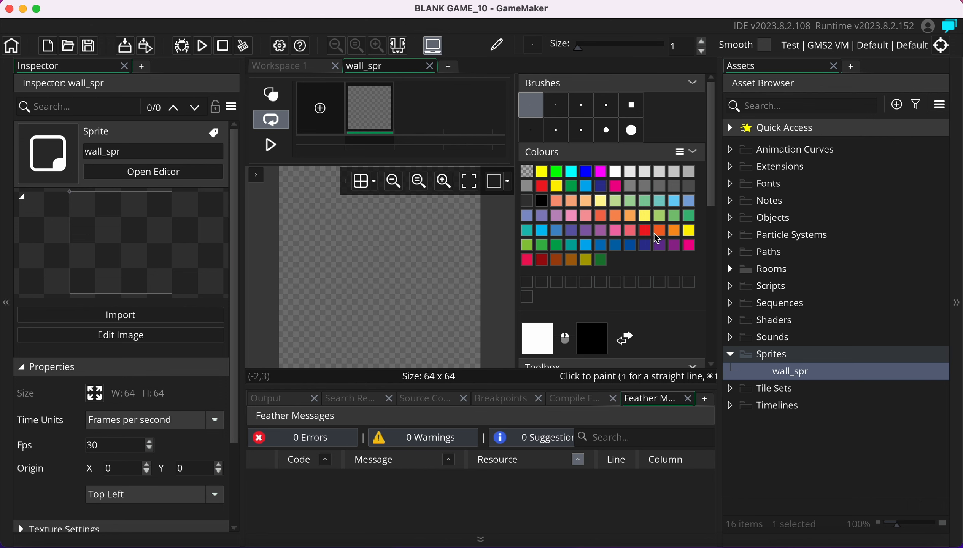
click(556, 104)
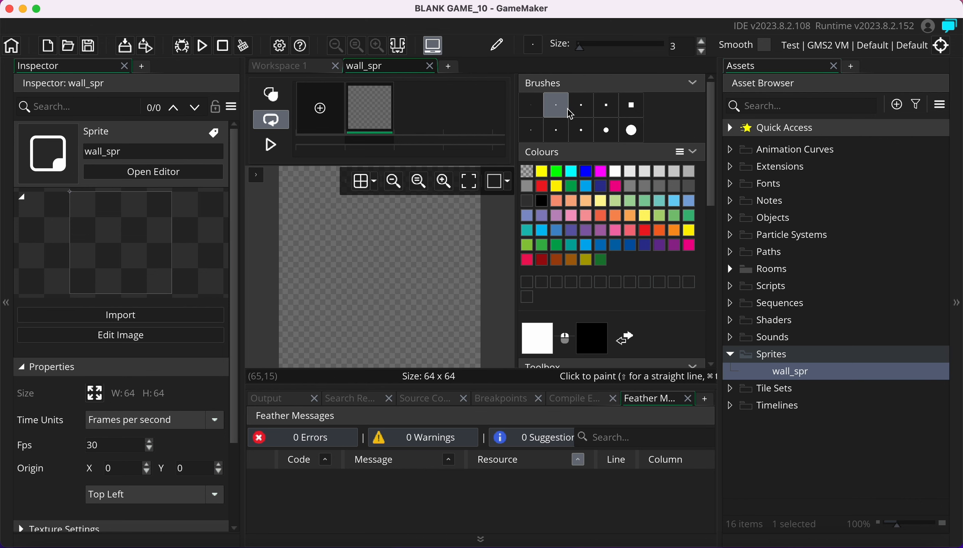
click(607, 104)
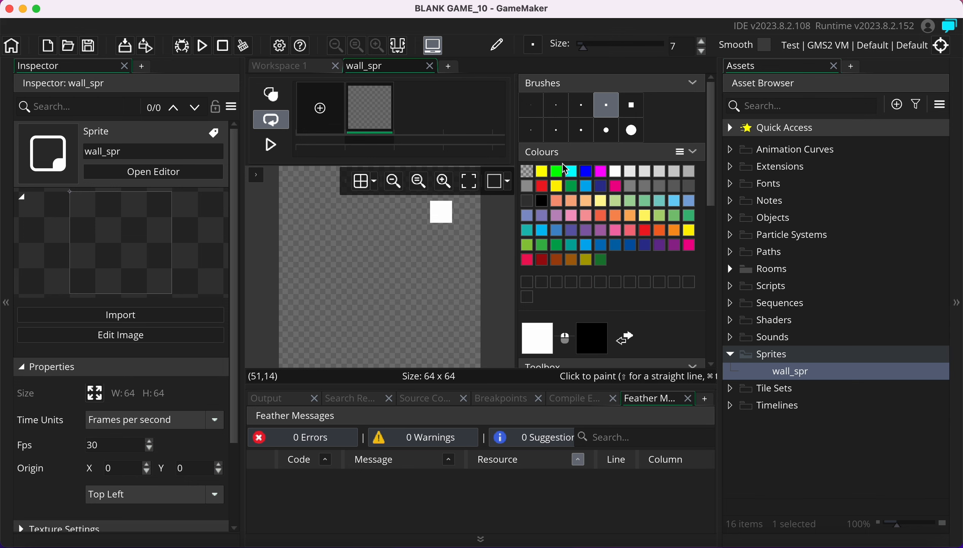
click(601, 184)
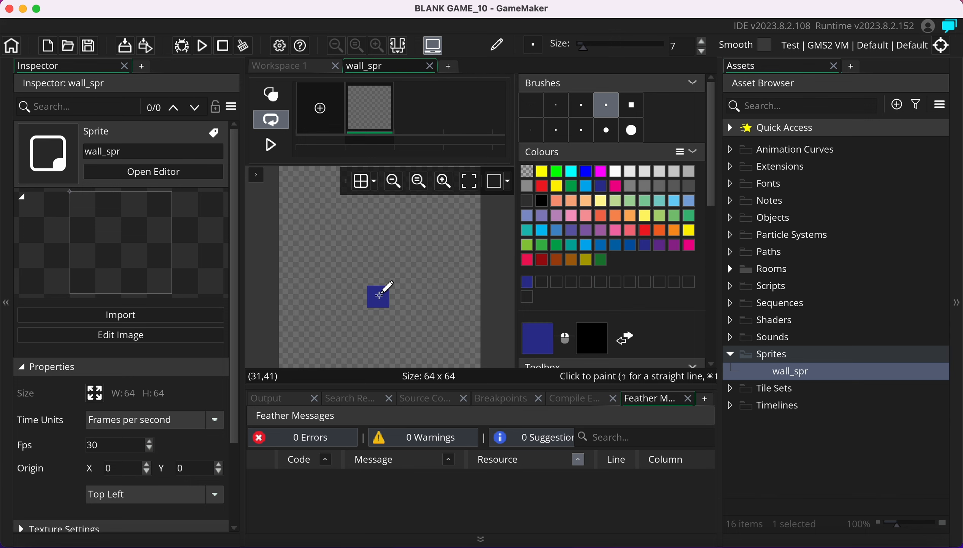
scroll(599, 254, down, 5)
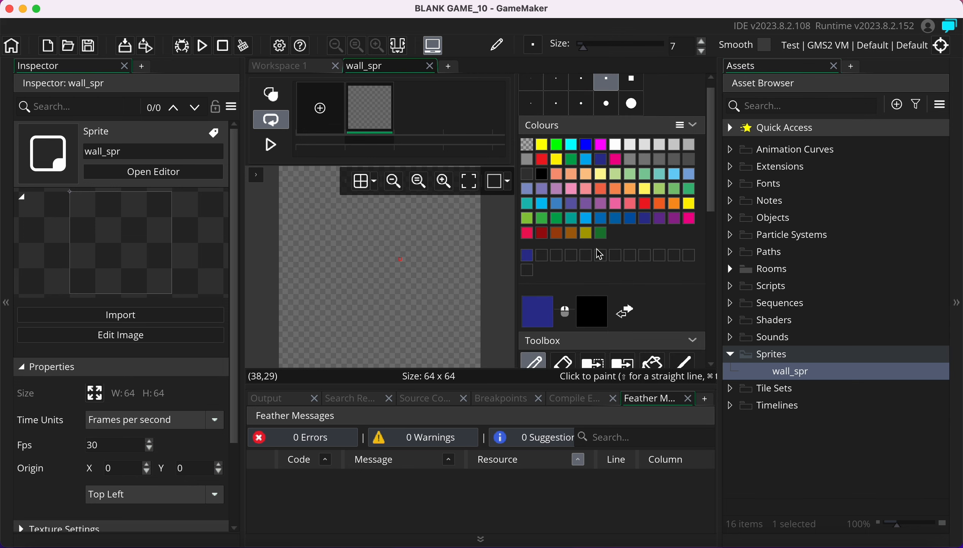
scroll(599, 254, down, 2)
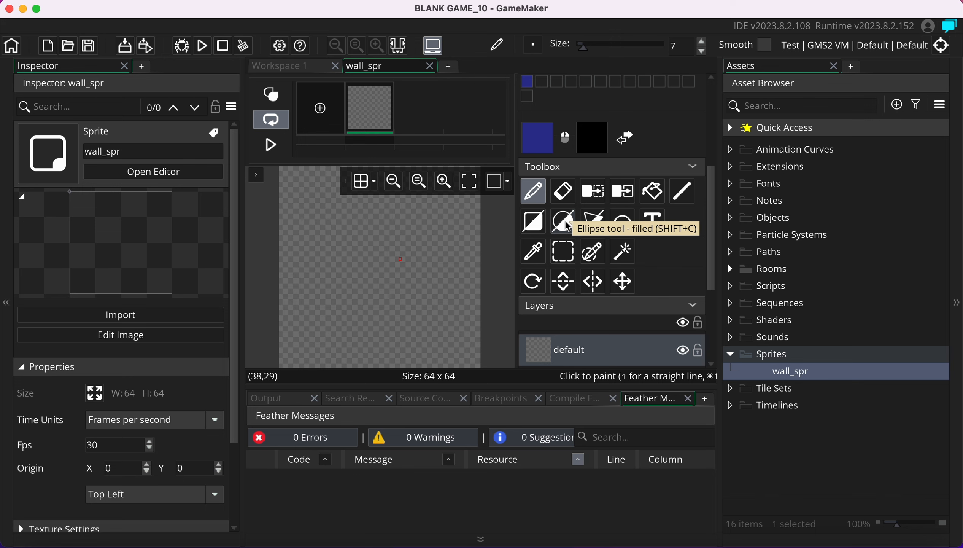
Flood-fill the whole 64×64 wall_spr canvas with solid black
click(653, 191)
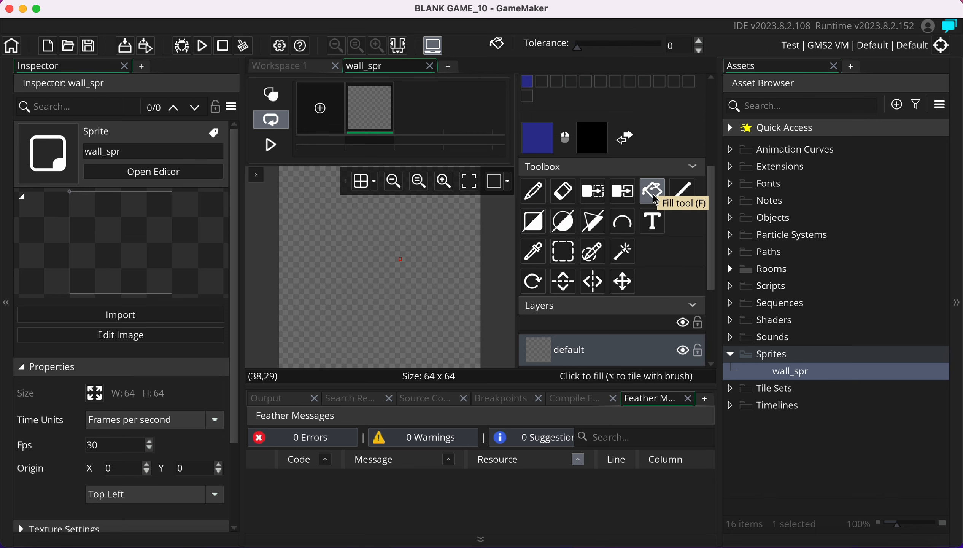
scroll(653, 194, up, 5)
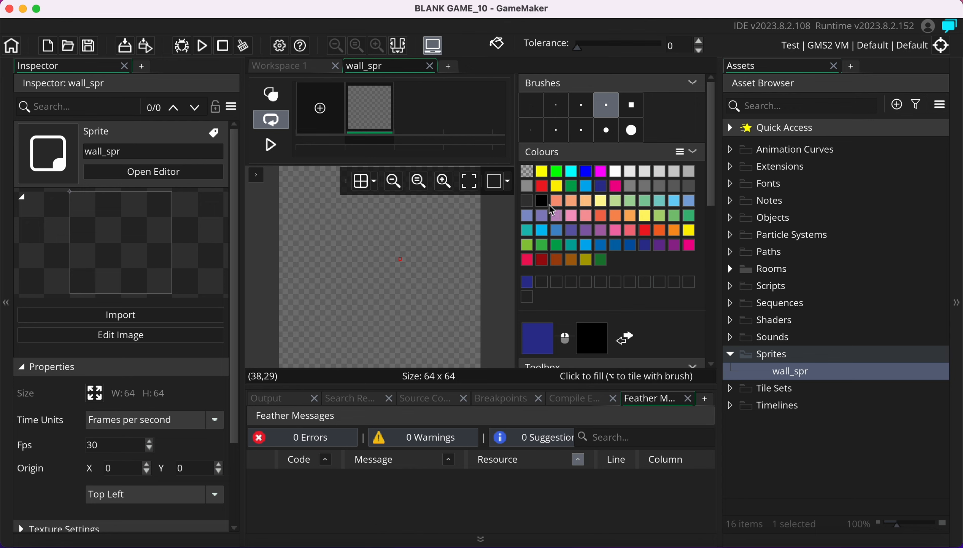
click(542, 200)
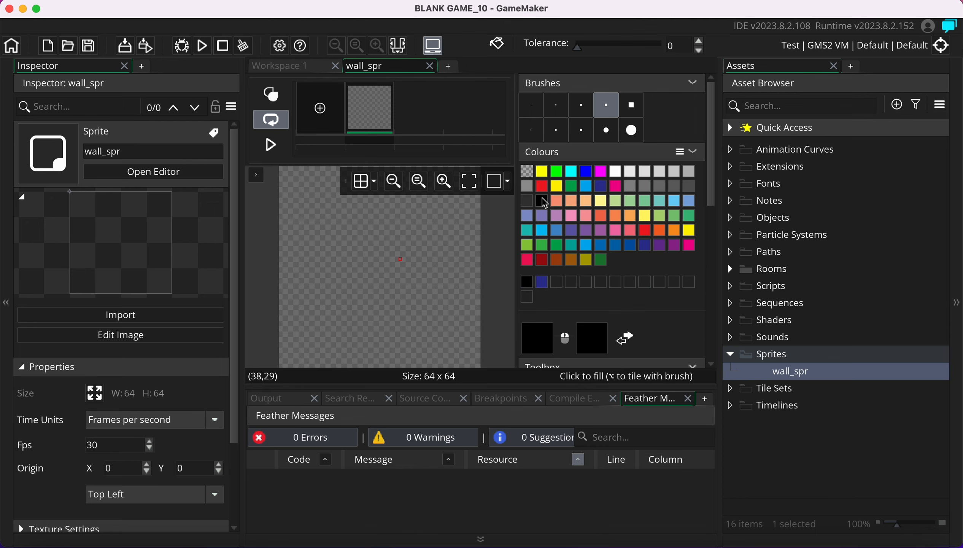
click(370, 260)
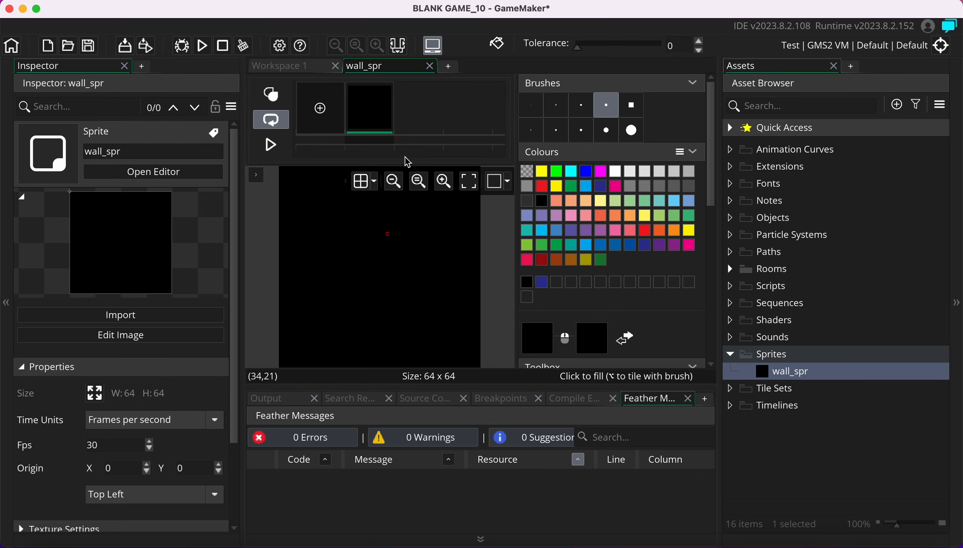
Close the wall_spr image editor and collapse its sprite window
click(430, 66)
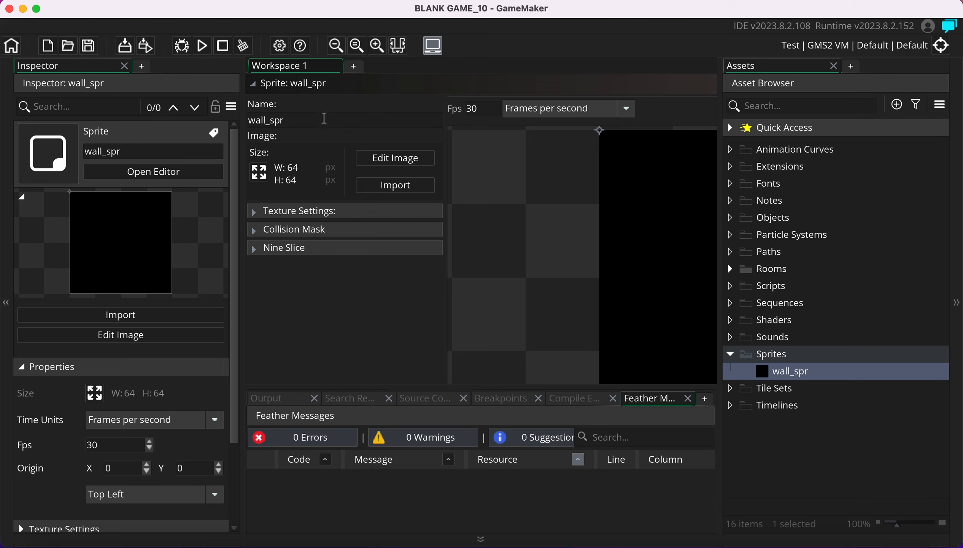
click(255, 87)
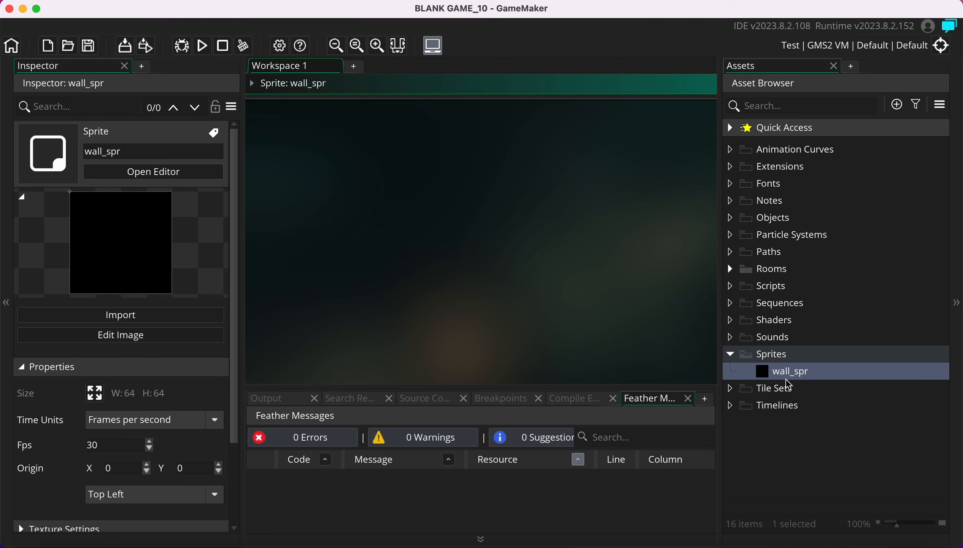
right_click(772, 357)
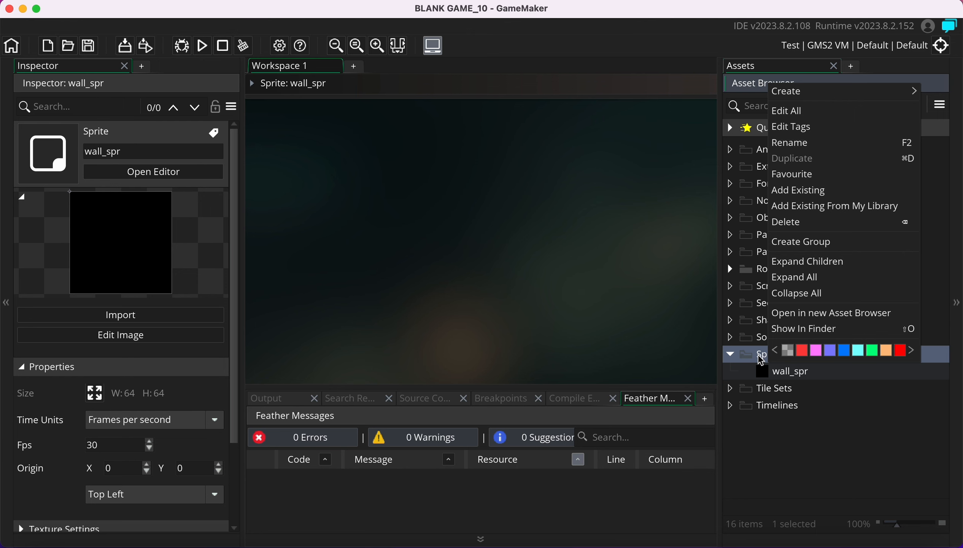
mouse_move(828, 103)
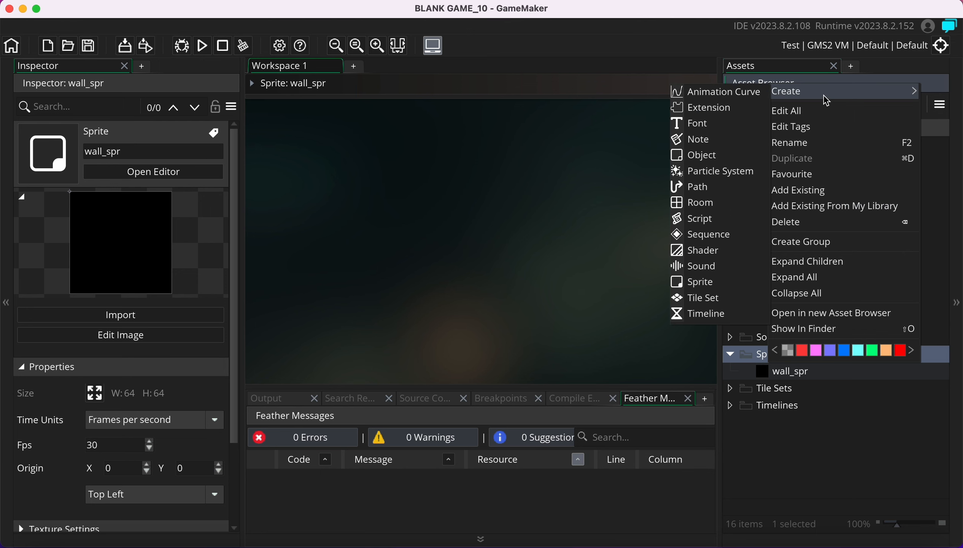
click(753, 353)
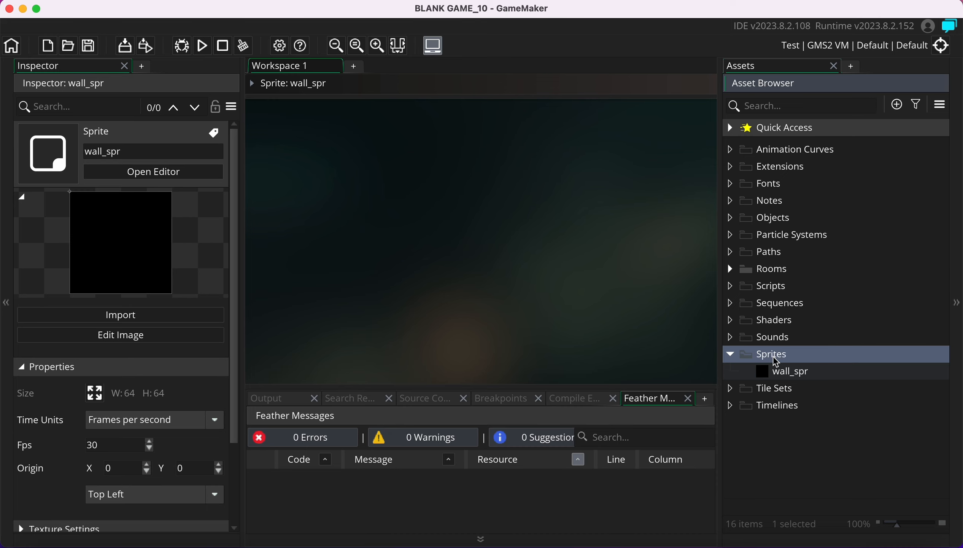
Create a second sprite in the Sprites folder and begin naming it avatar_spr
right_click(776, 361)
mouse_move(829, 89)
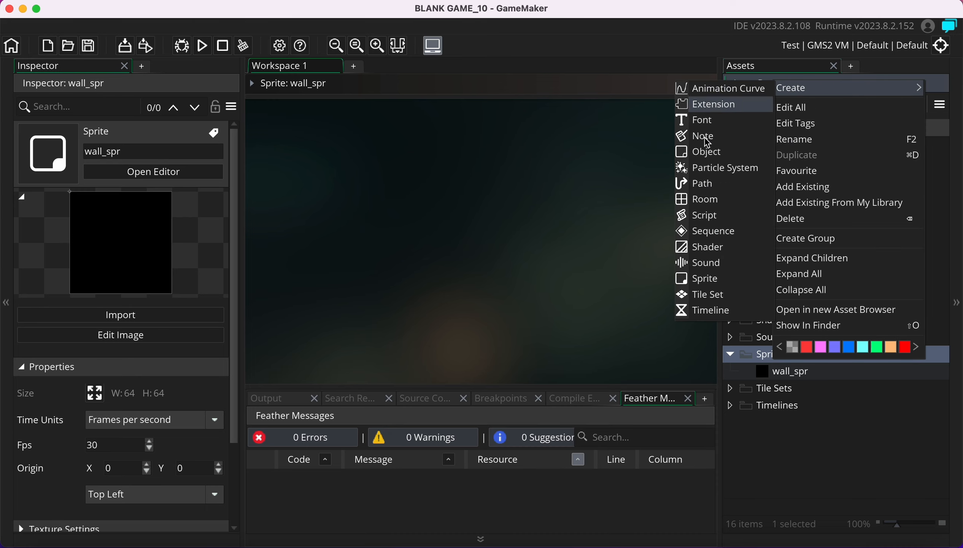
click(705, 278)
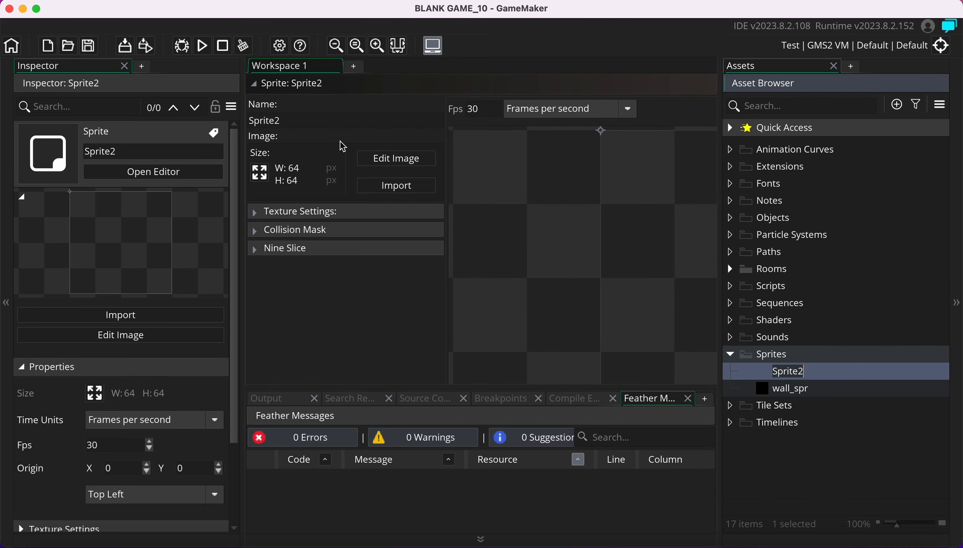
click(282, 117)
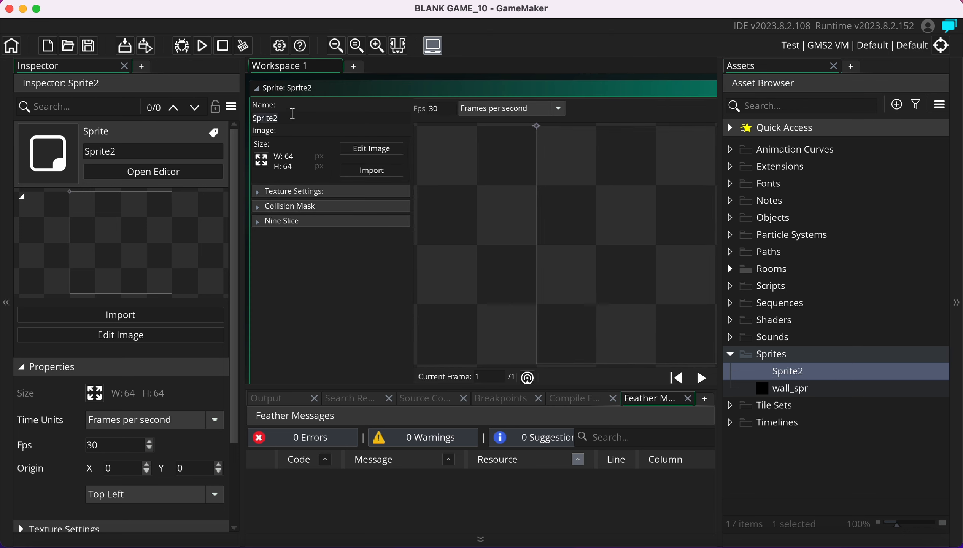
text(avatar_spr)
Open avatar_spr's image editor with yellow and the filled Ellipse tool selected
click(370, 150)
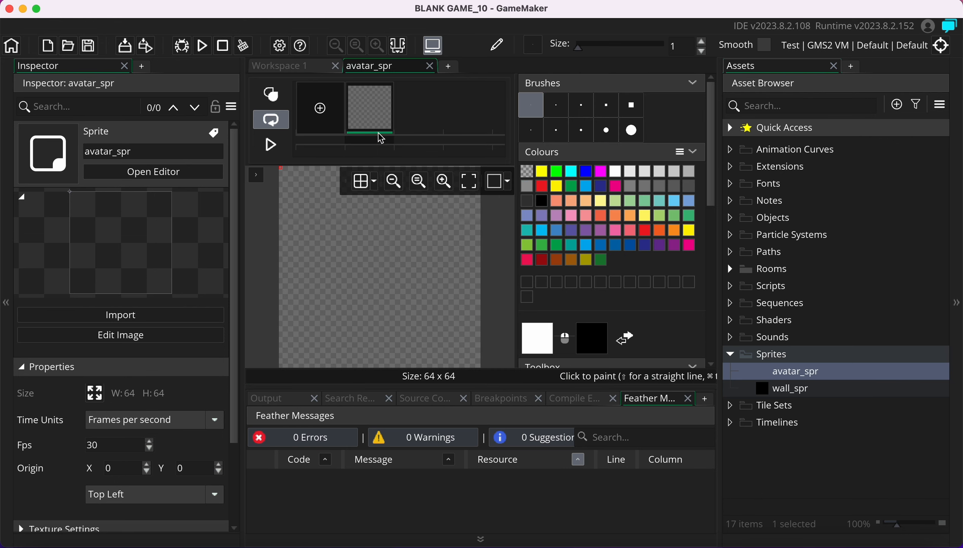
click(542, 171)
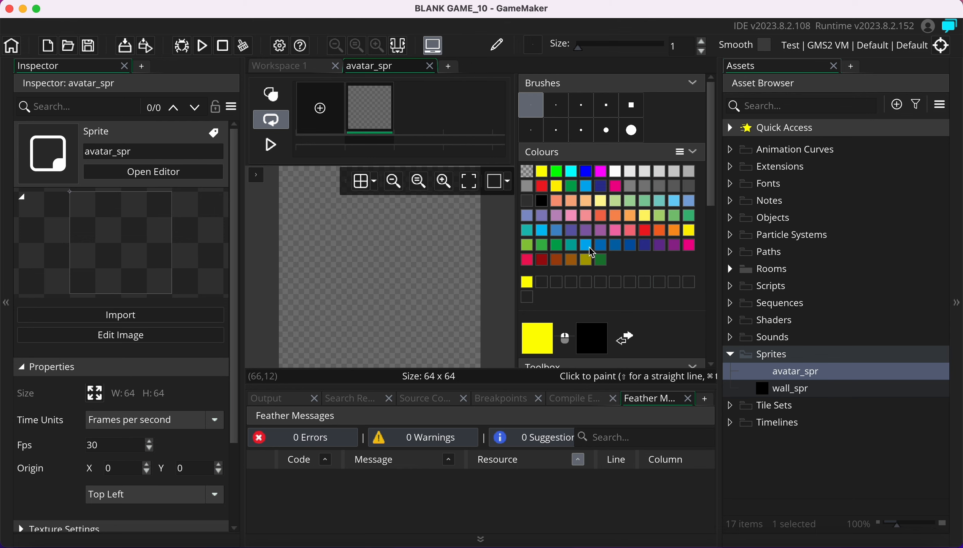
scroll(579, 313, down, 2)
scroll(579, 313, down, 3)
click(561, 223)
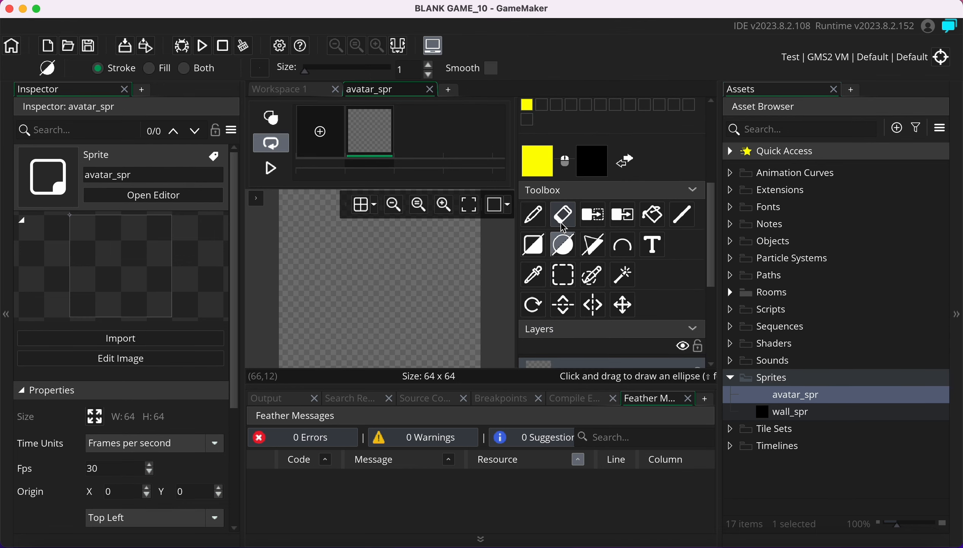
click(559, 256)
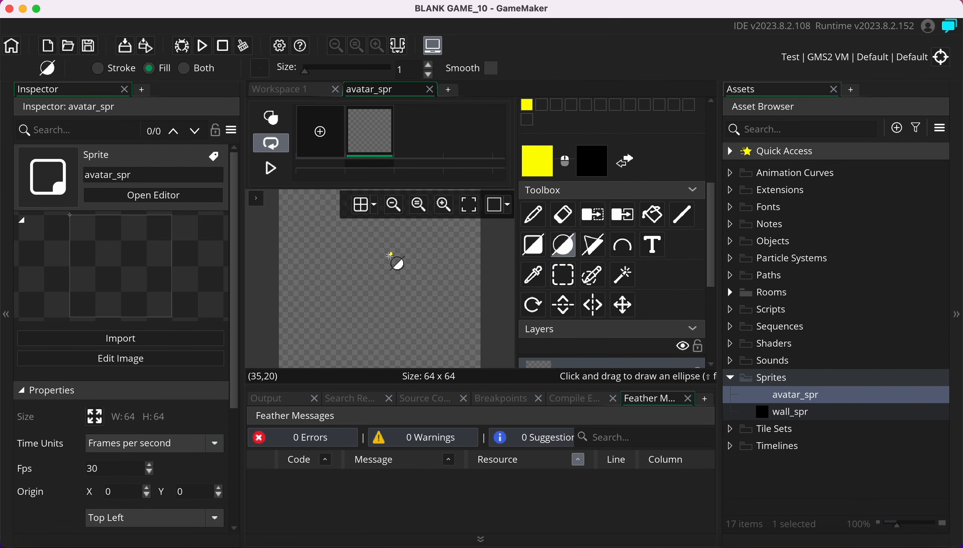
scroll(389, 255, up, 2)
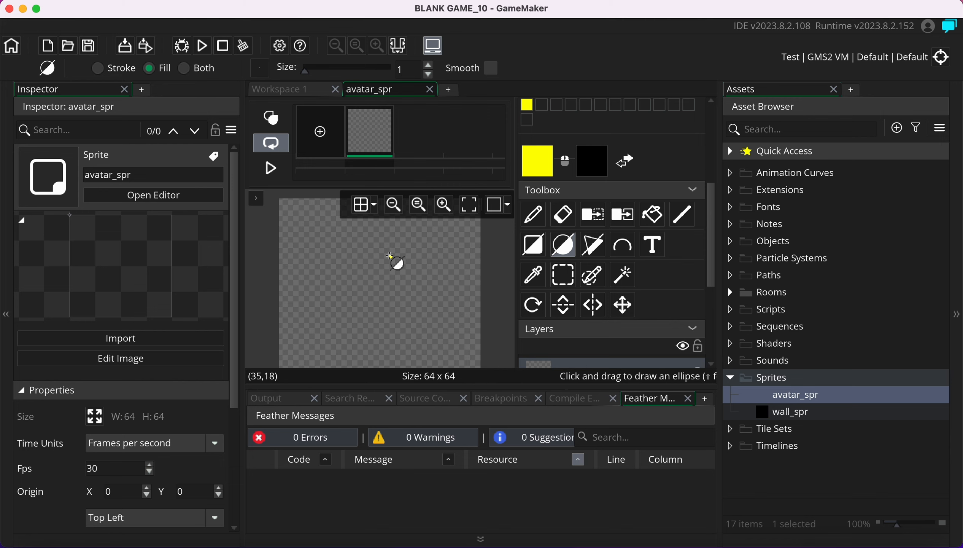
Draw a filled yellow circle across most of the canvas and close the editor
click(393, 205)
scroll(336, 247, down, 1)
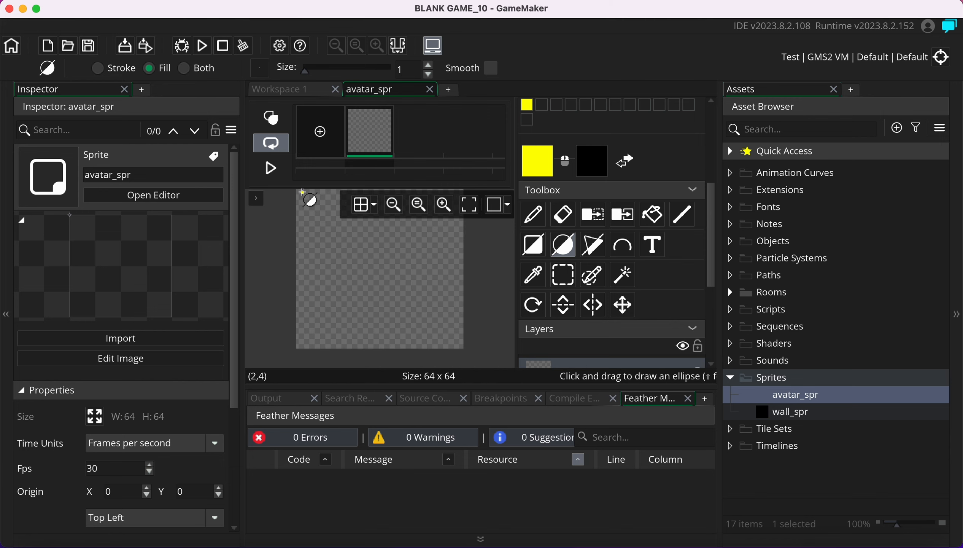
mouse_move(301, 191)
mouse_down()
mouse_move(383, 282)
mouse_move(453, 335)
mouse_up()
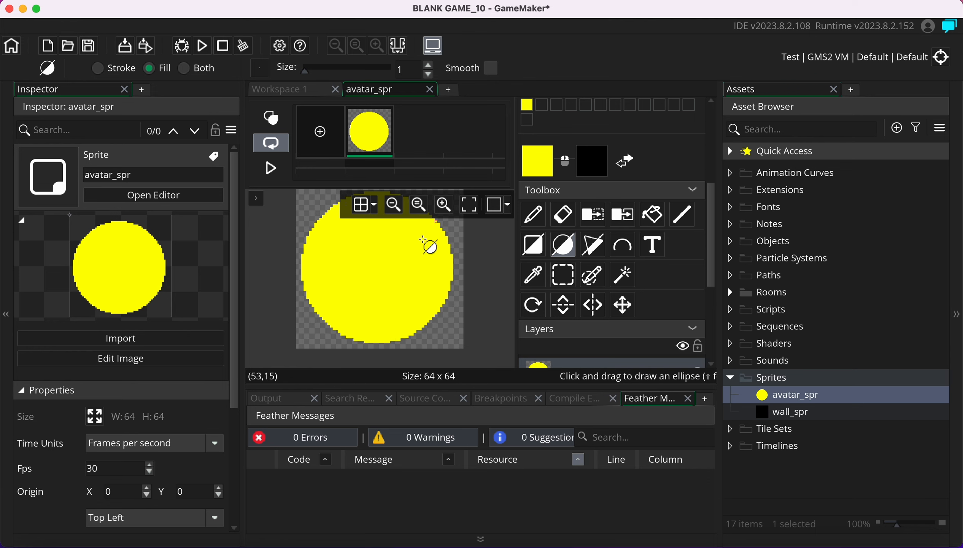
click(429, 90)
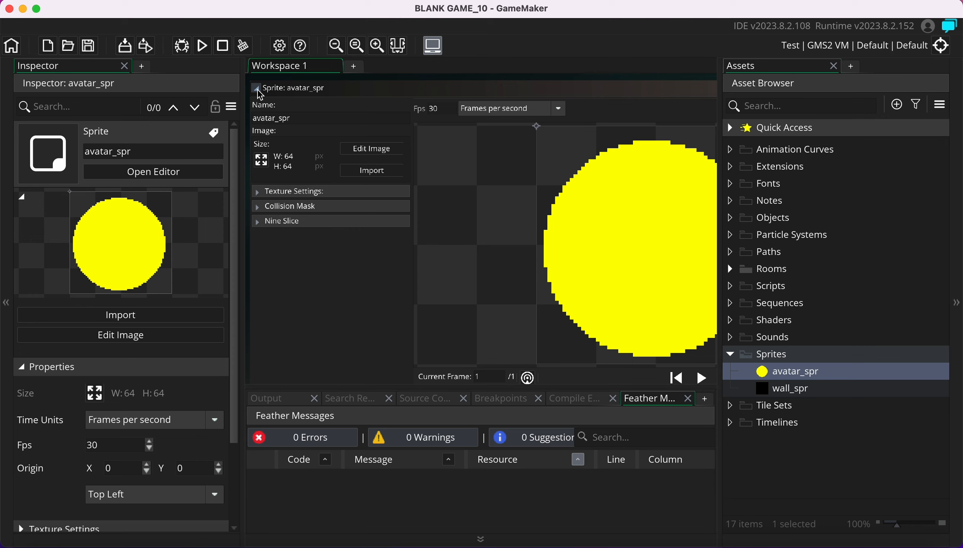
Collapse avatar_spr's texture settings and editor, then set its origin to Middle Centre (32, 32)
click(258, 192)
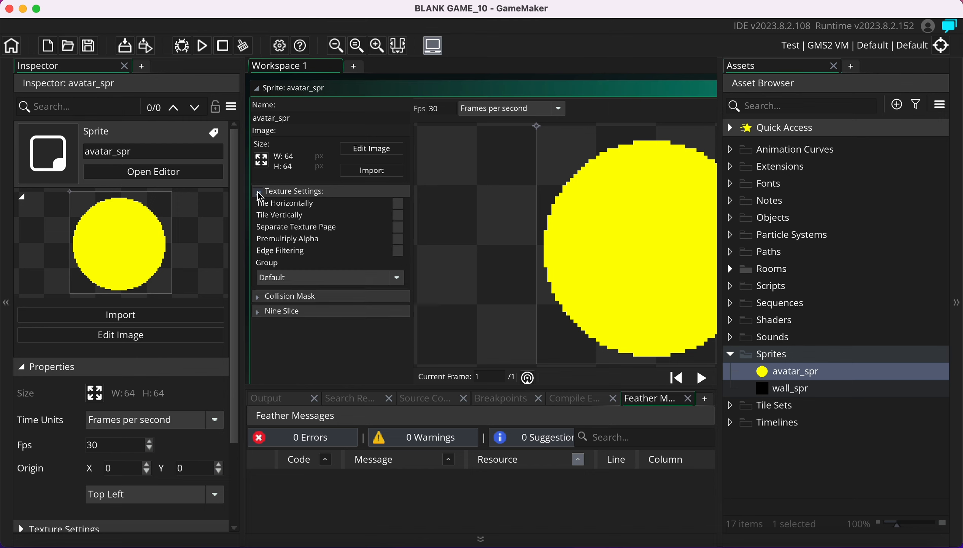
click(257, 192)
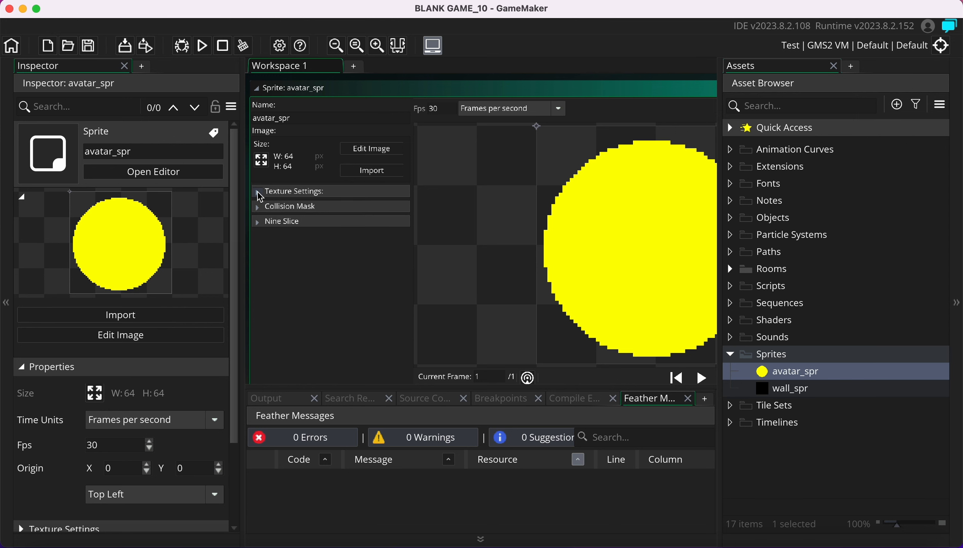
ctrl+scroll(273, 133, up, 1)
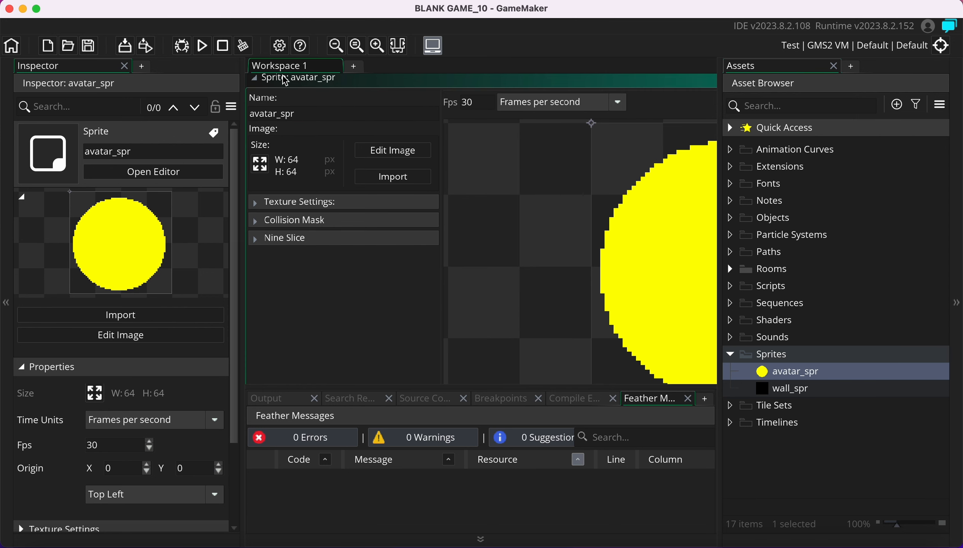
click(255, 79)
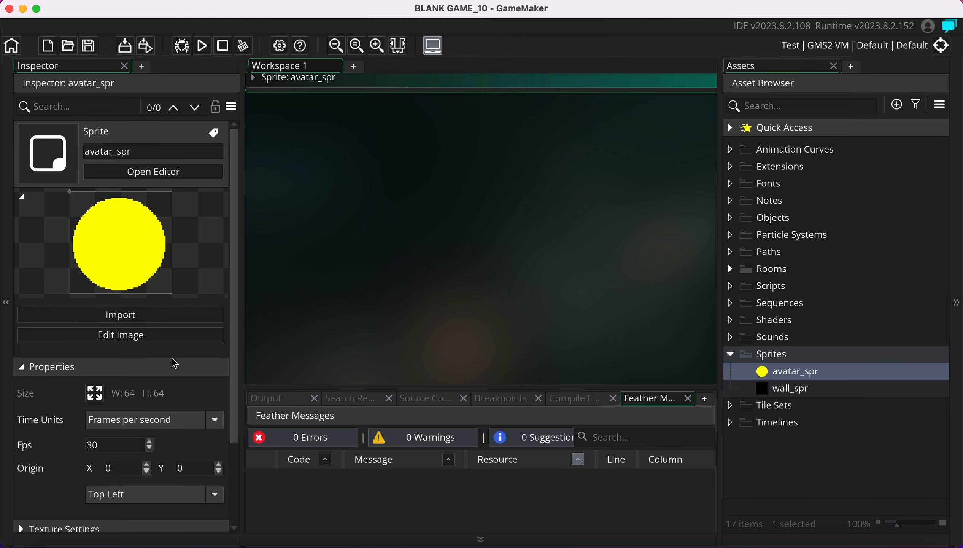
drag(237, 313, 225, 413)
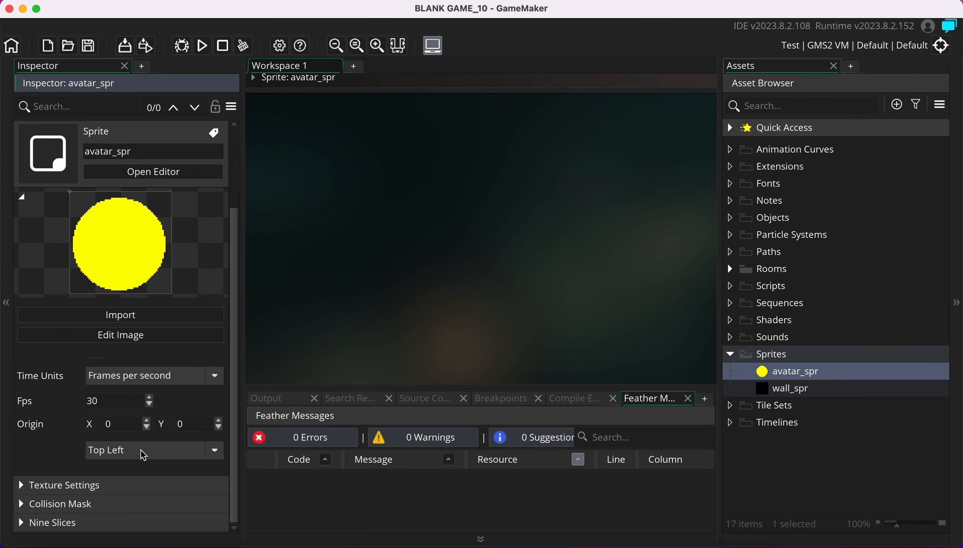
click(115, 452)
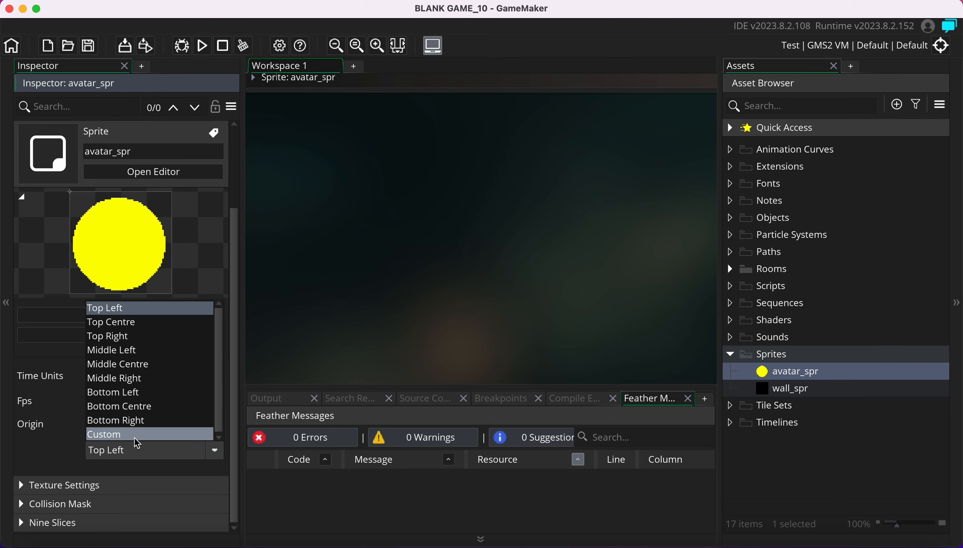
click(145, 364)
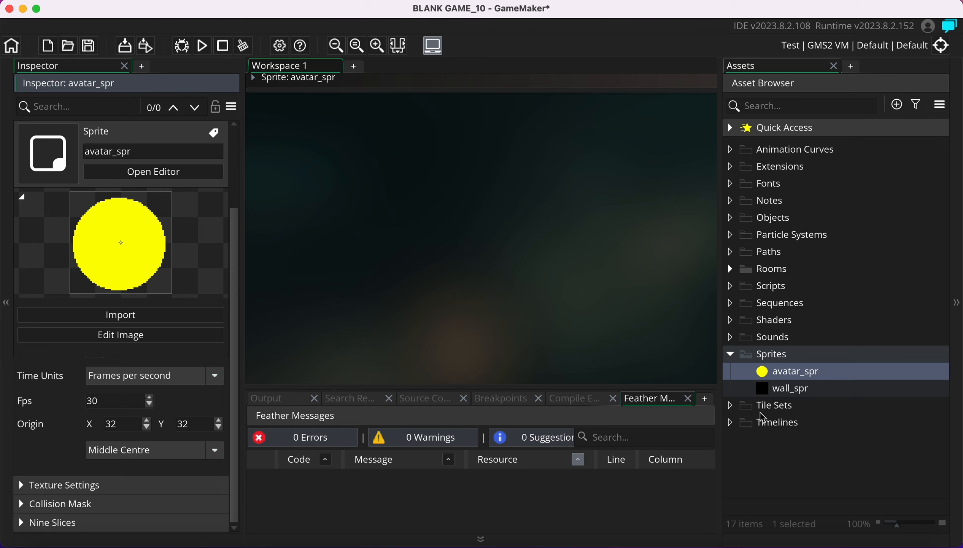
Check the wall_spr and avatar_spr properties, then collapse the Sprites folder
click(795, 389)
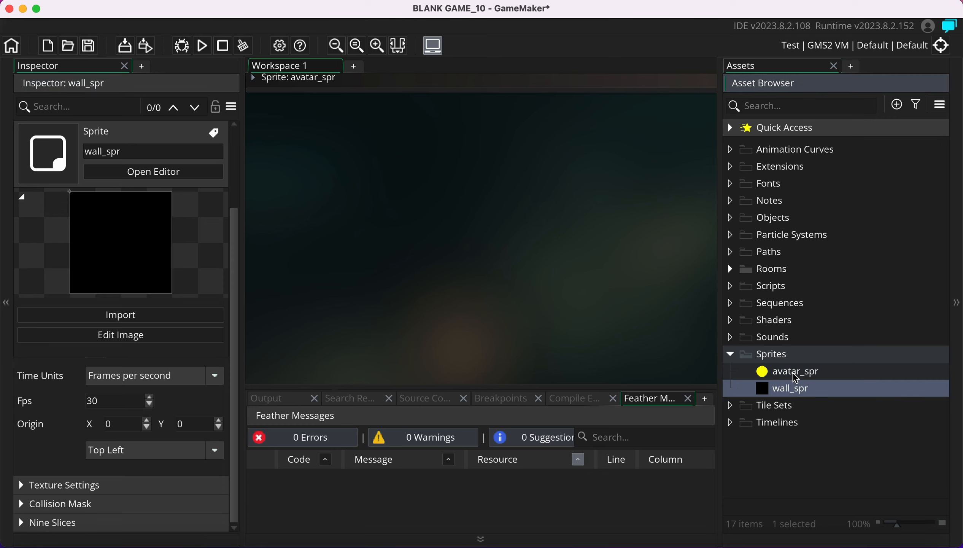
click(793, 372)
click(792, 376)
click(793, 392)
click(790, 378)
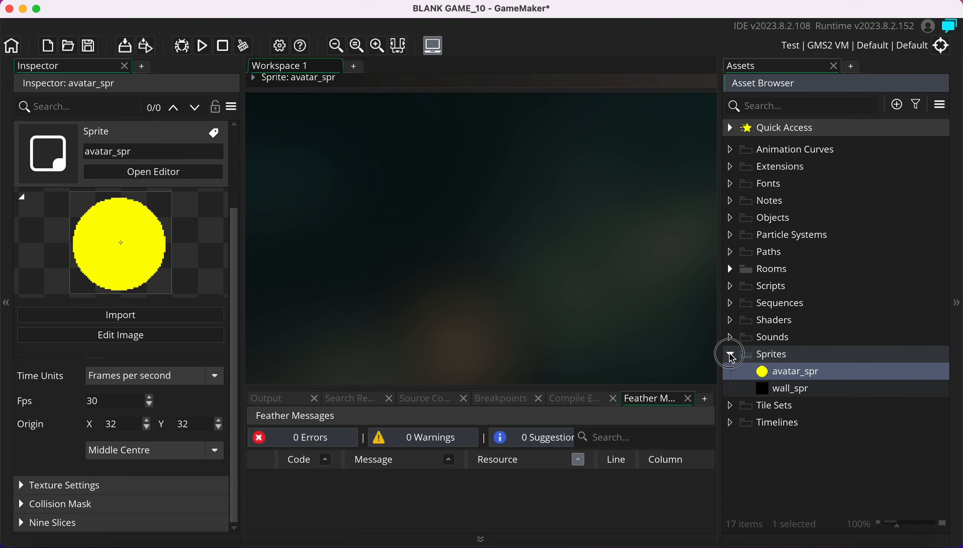
click(730, 354)
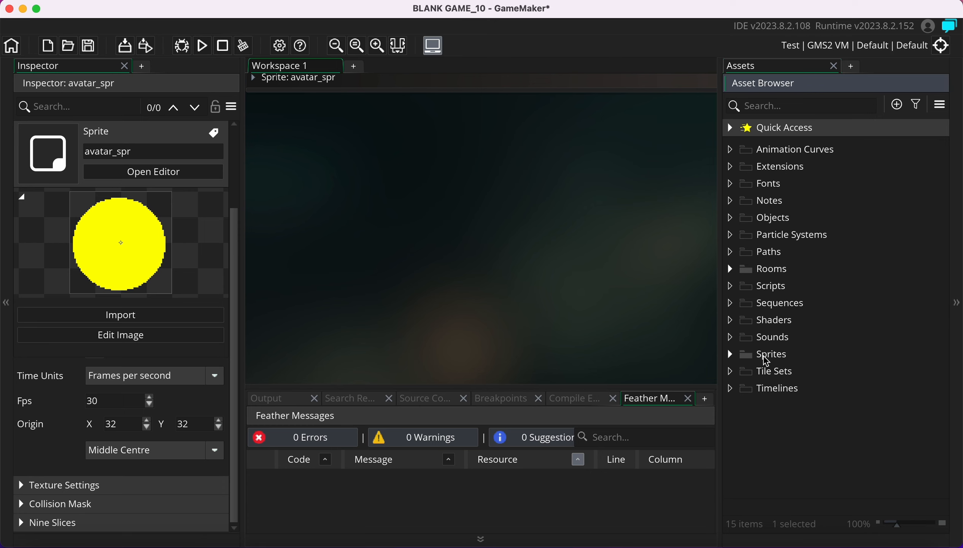
click(760, 354)
click(729, 353)
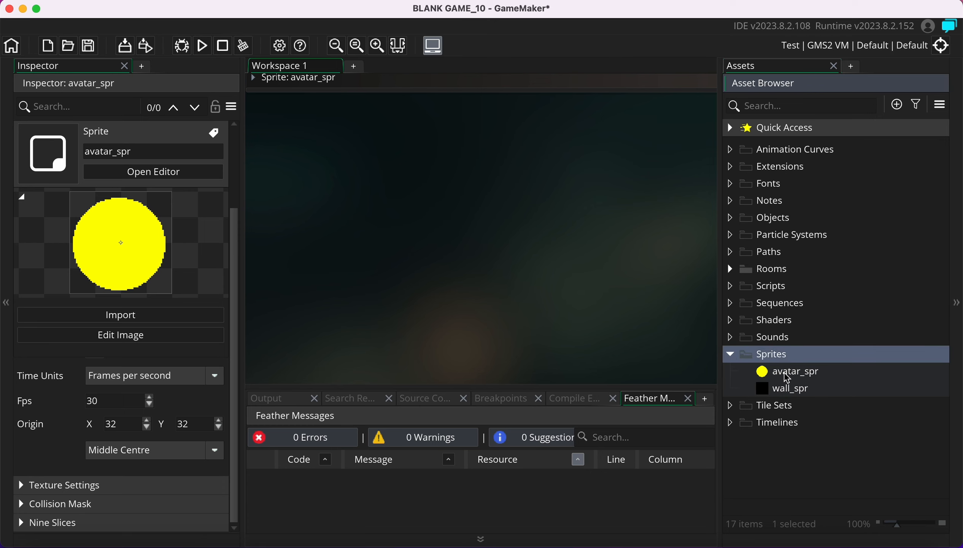
click(730, 353)
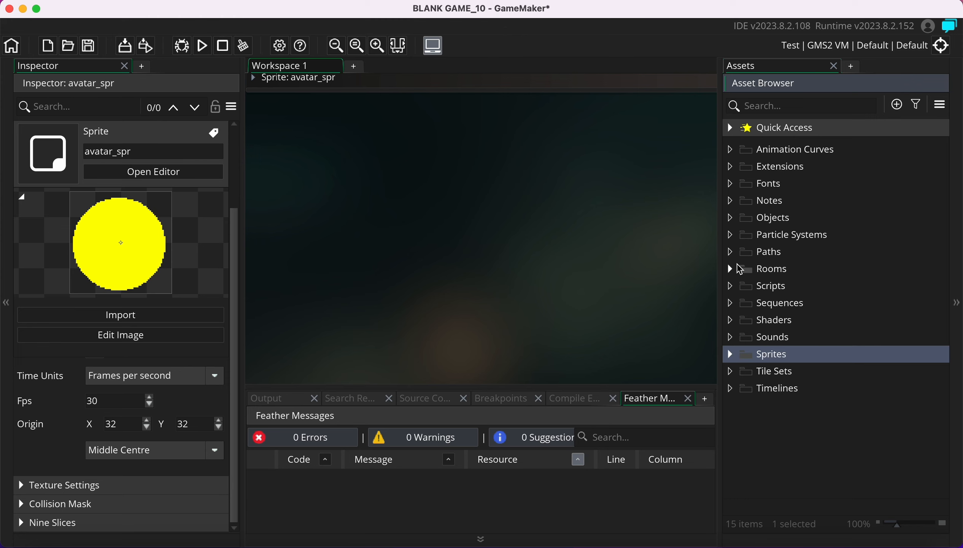
Expand Rooms to show Room1 and bring up the Objects folder's Create options
click(764, 271)
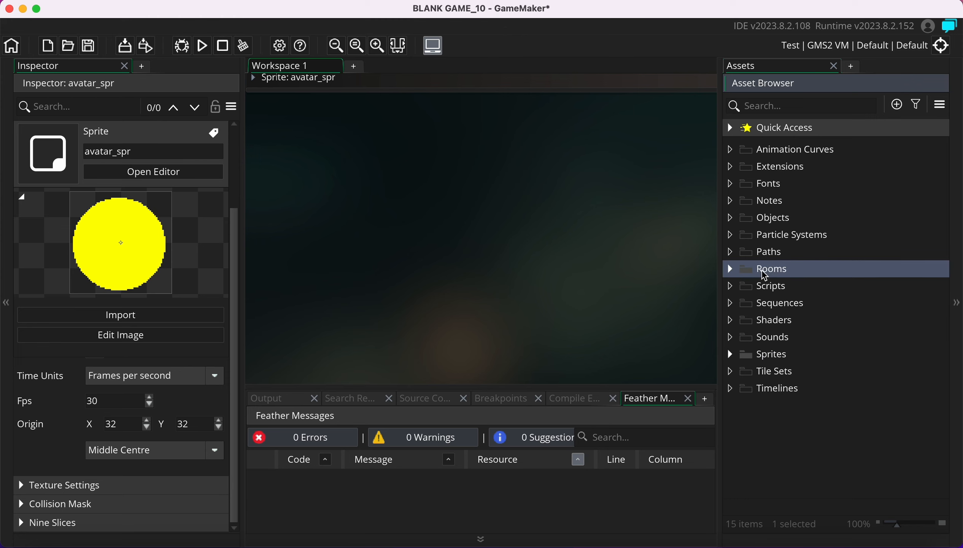
click(731, 270)
click(773, 225)
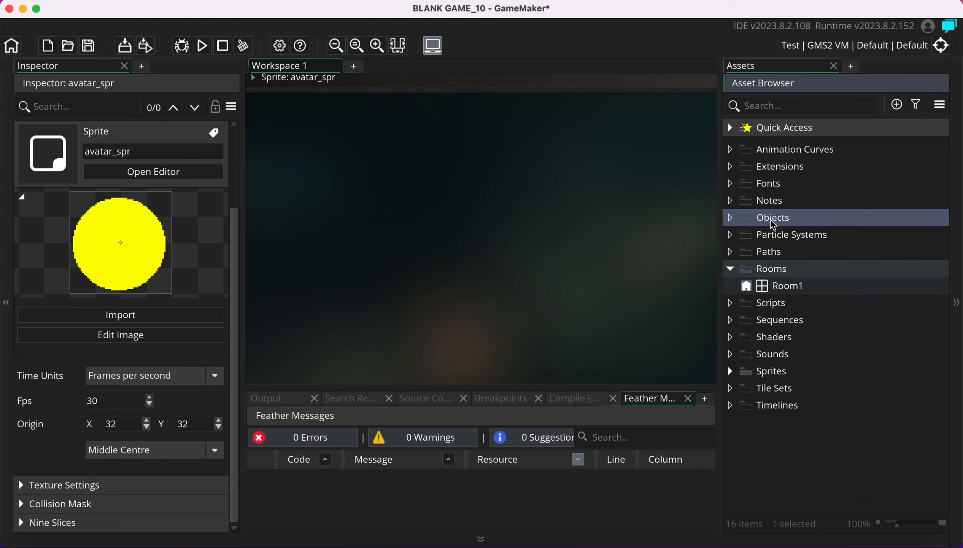
right_click(772, 222)
mouse_move(793, 233)
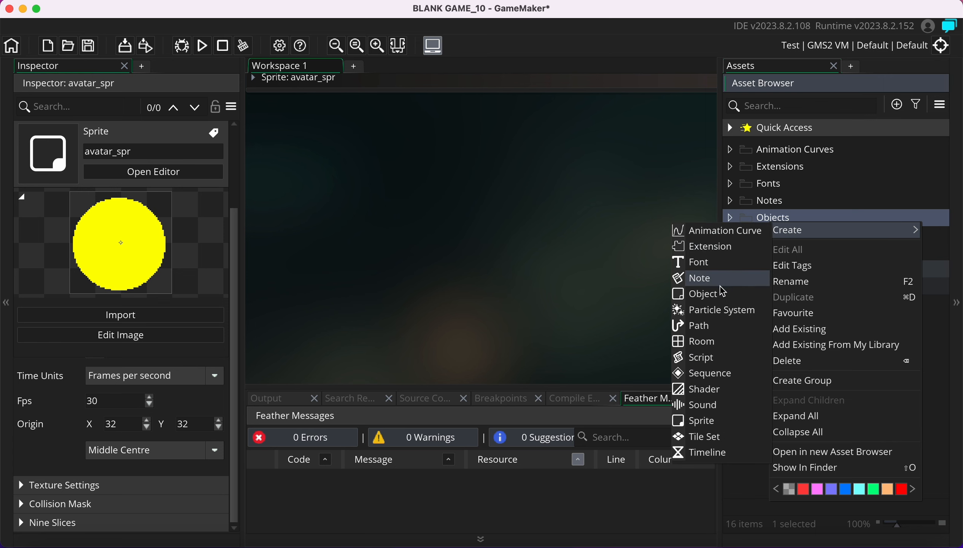
Create a new object and name it avatar_obj
click(700, 294)
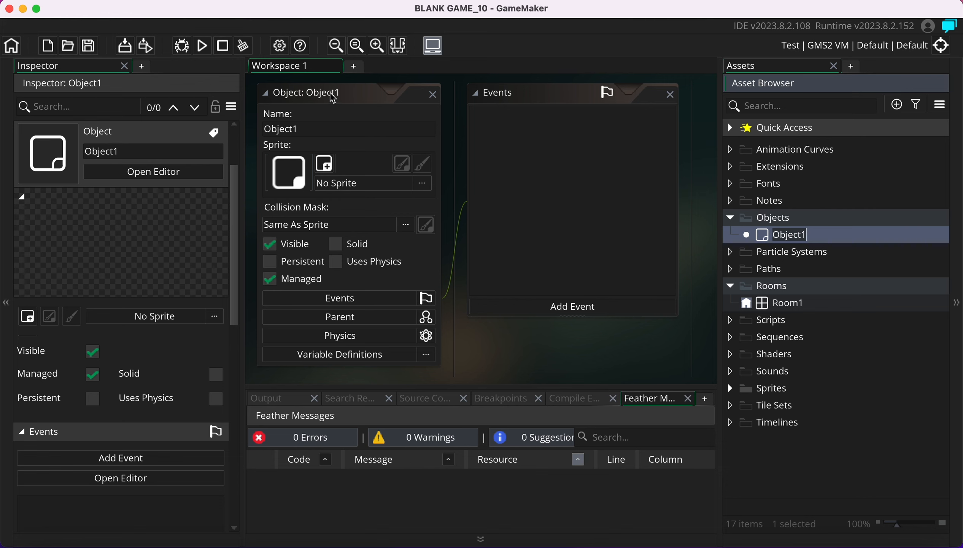
click(280, 129)
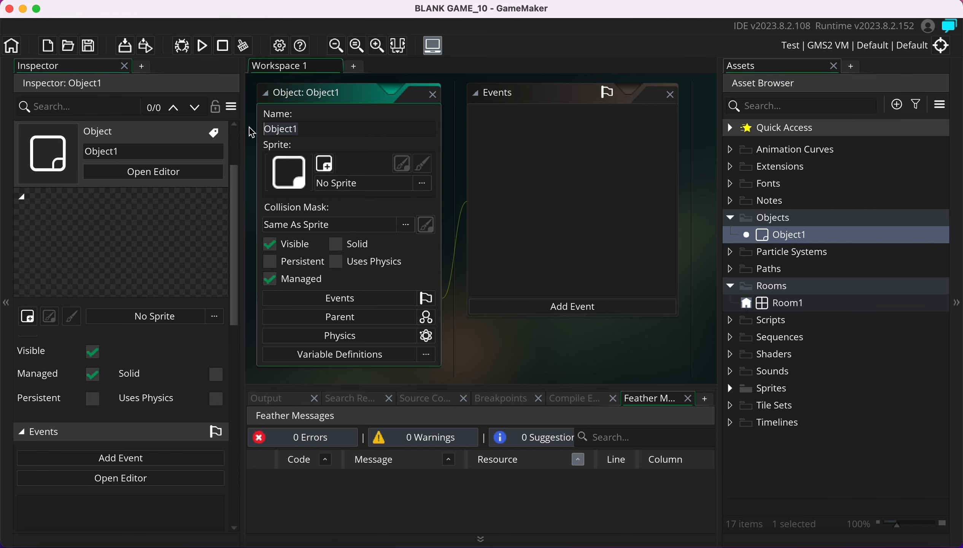
text(avatar_obj)
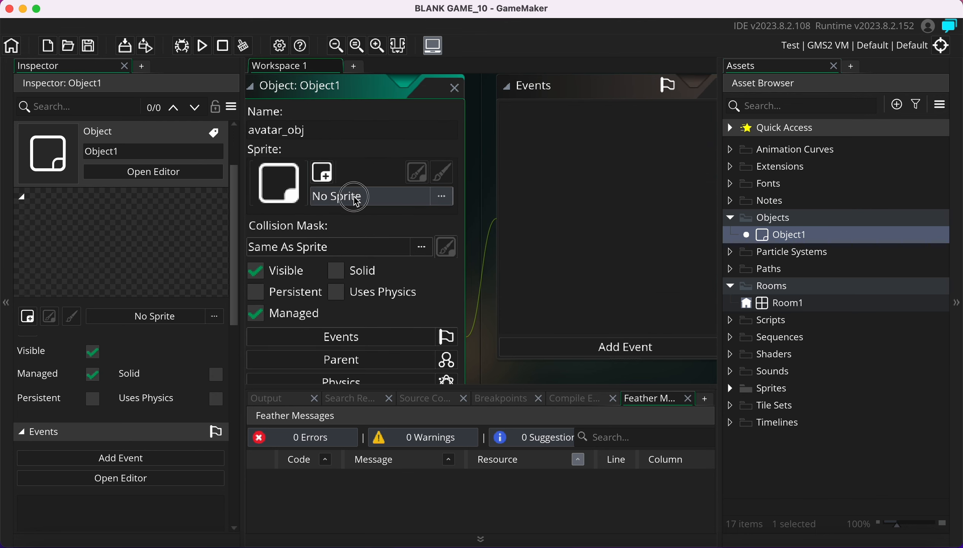
Assign avatar_spr as avatar_obj's sprite, mark it Solid, and collapse its editor
click(353, 188)
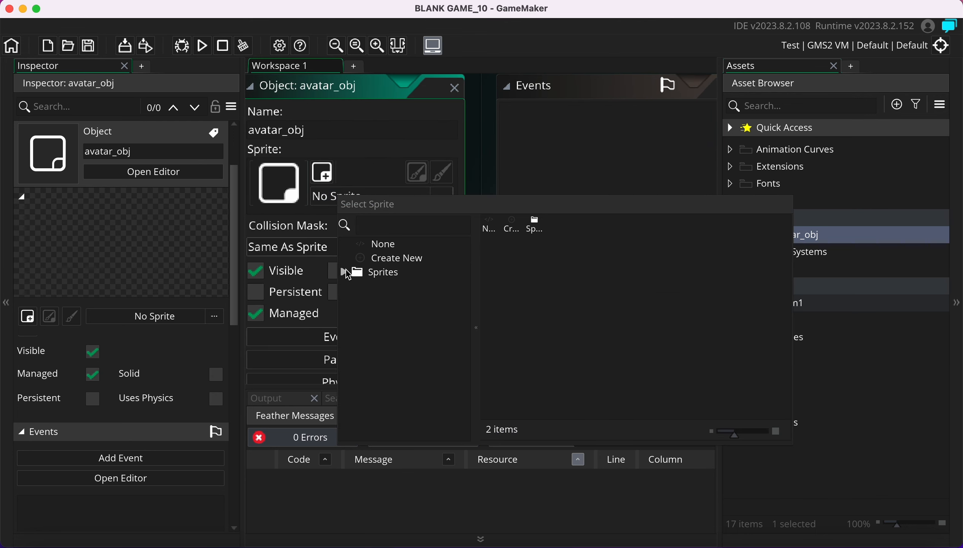
click(352, 272)
click(389, 287)
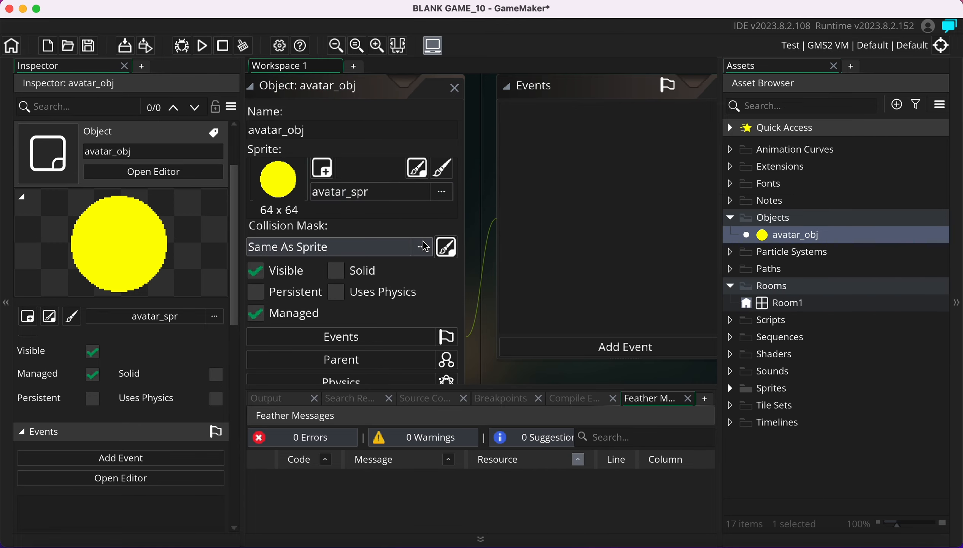
super+scroll(474, 240, down, 1)
click(474, 240)
super+scroll(474, 233, up, 2)
super+scroll(475, 237, down, 3)
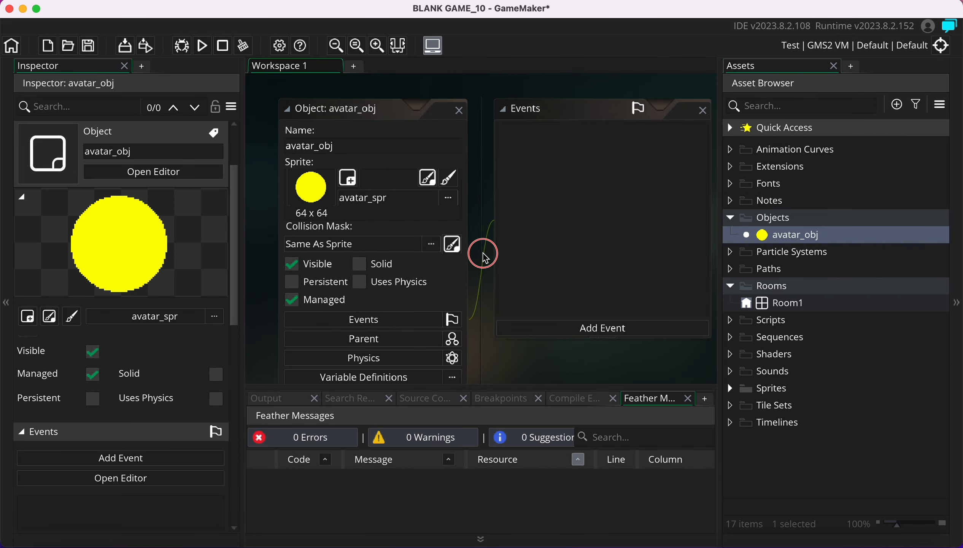
super+scroll(480, 250, up, 2)
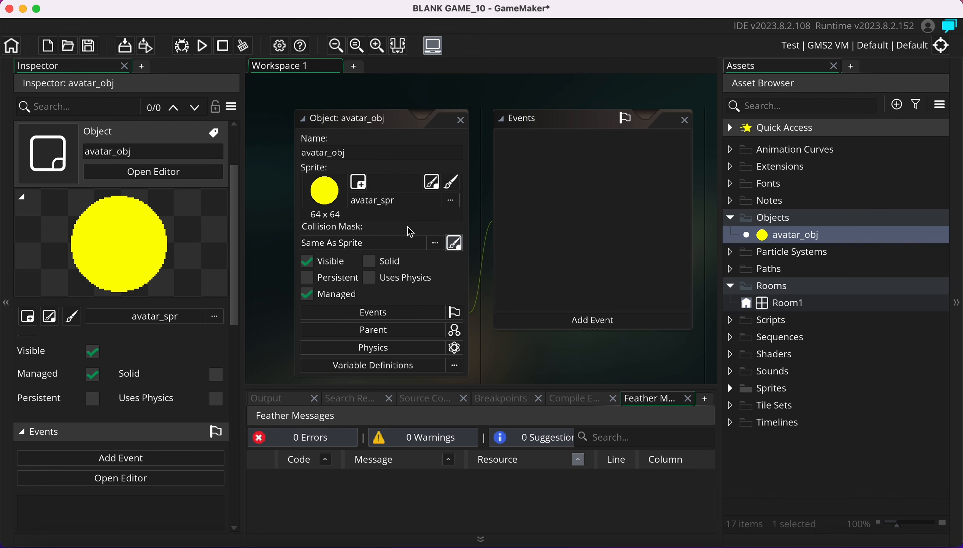
super+scroll(372, 268, up, 1)
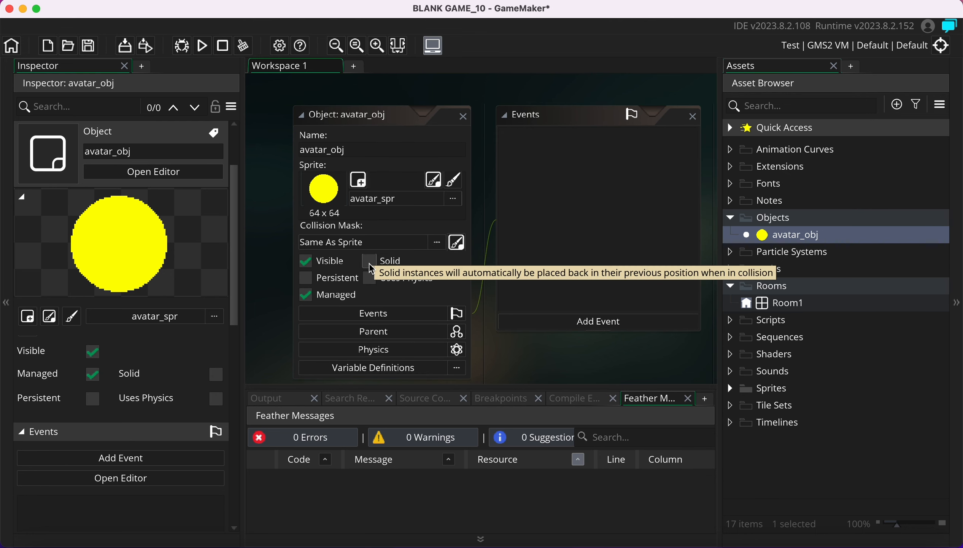
click(370, 263)
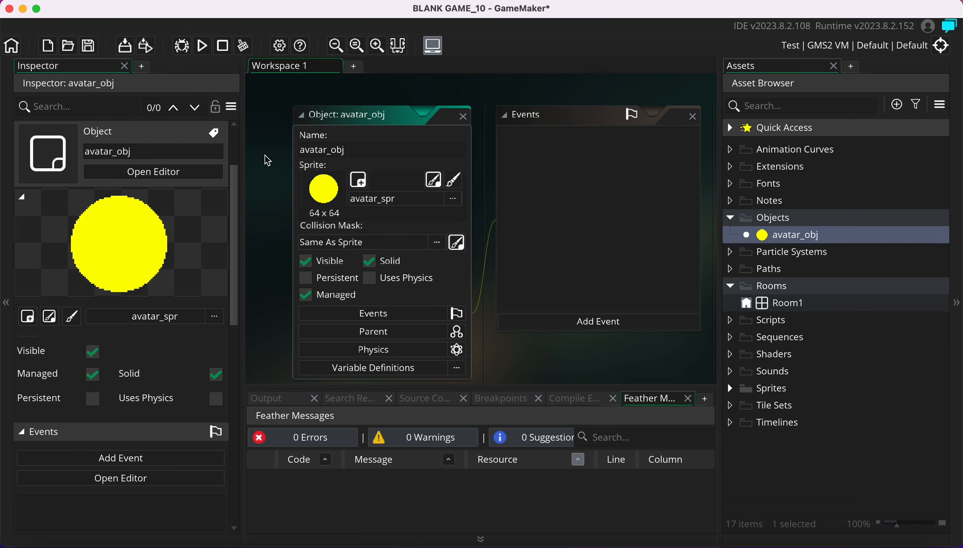
click(301, 115)
Create a second object in the Objects folder named wall_obj
click(777, 217)
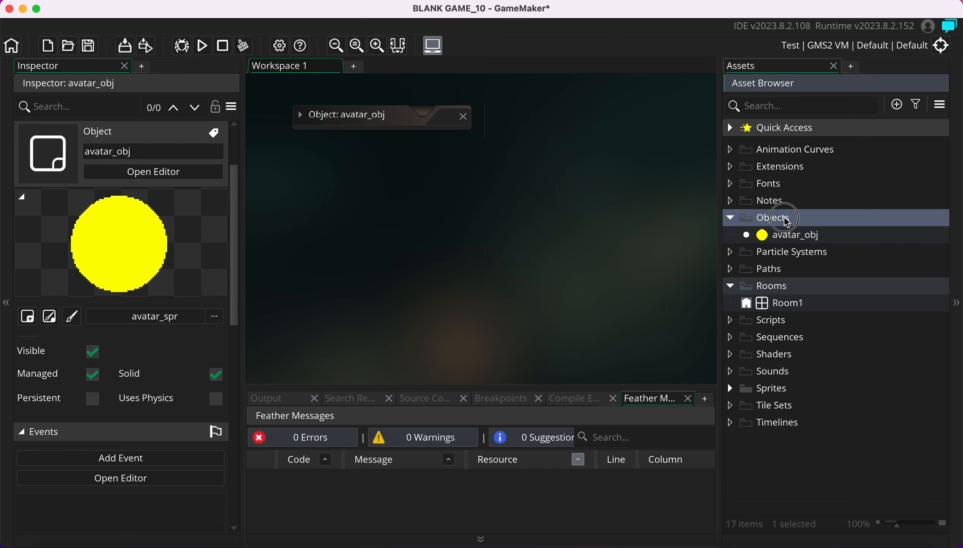
right_click(769, 217)
mouse_move(784, 228)
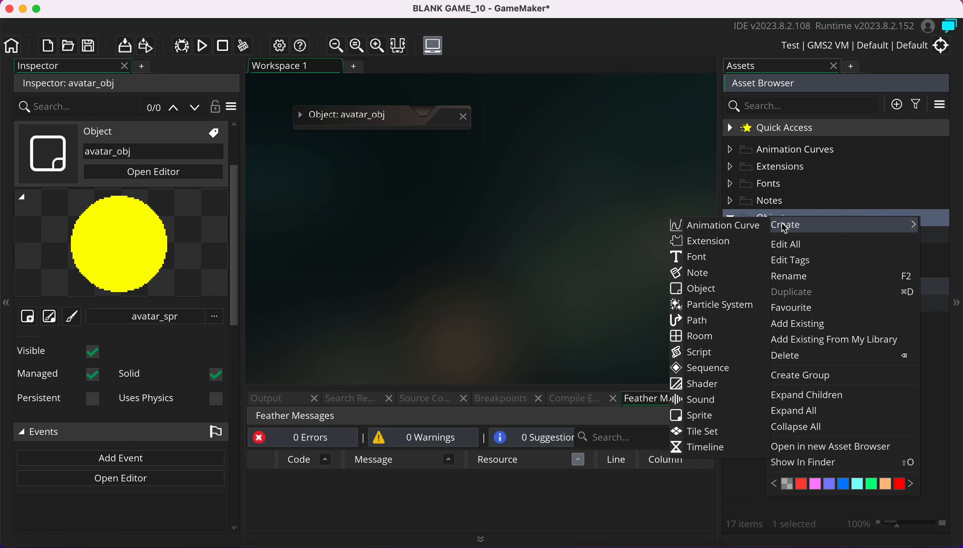
click(701, 286)
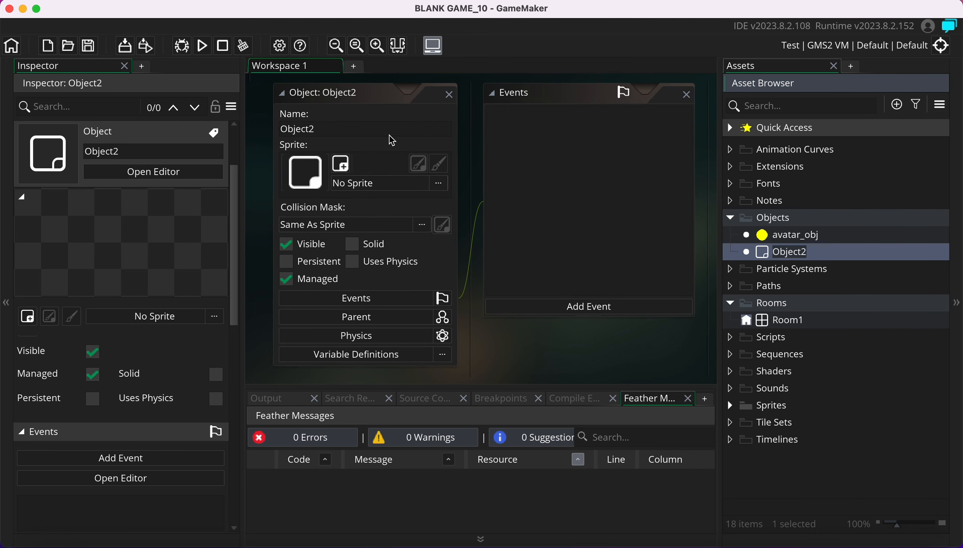
click(366, 129)
text(wall_)
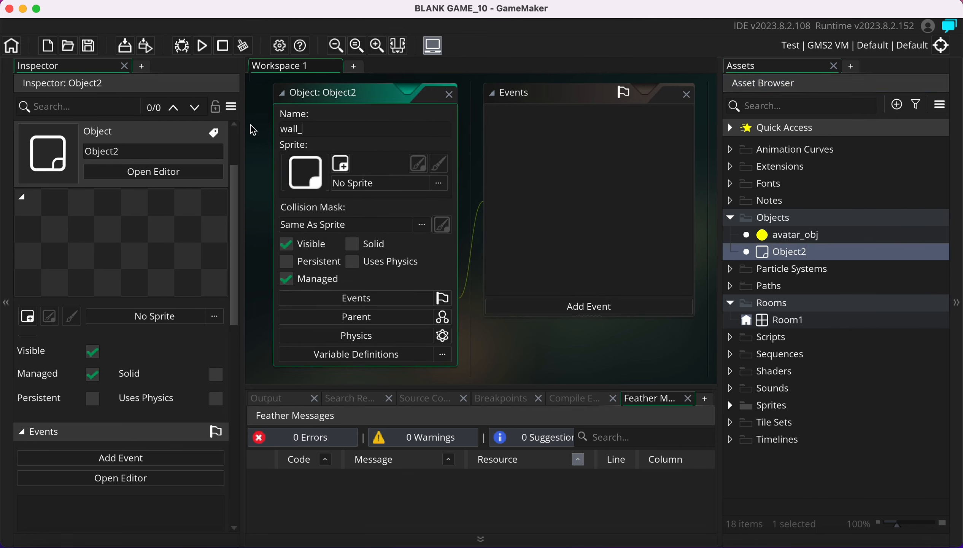
text(obj)
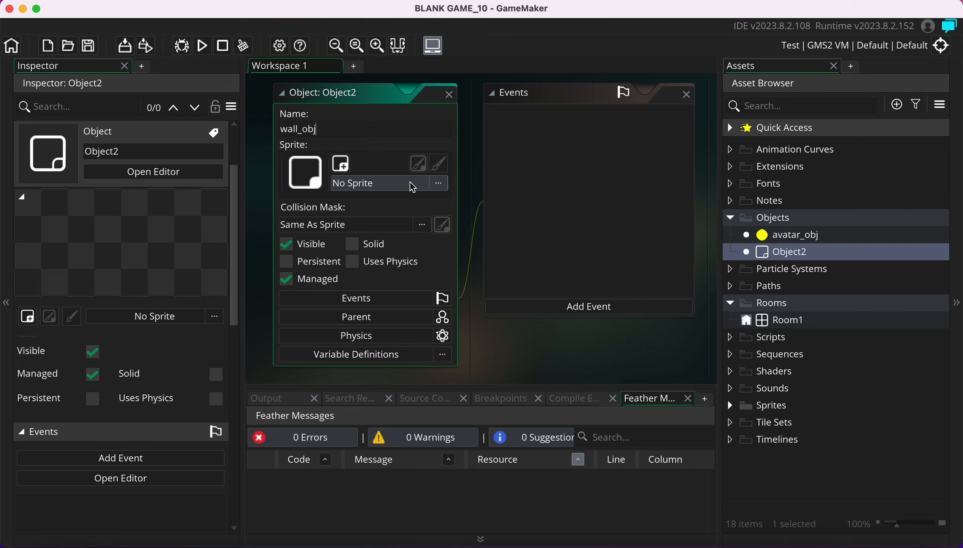
Assign wall_spr as wall_obj's sprite, mark it Solid, and collapse its editor
click(424, 180)
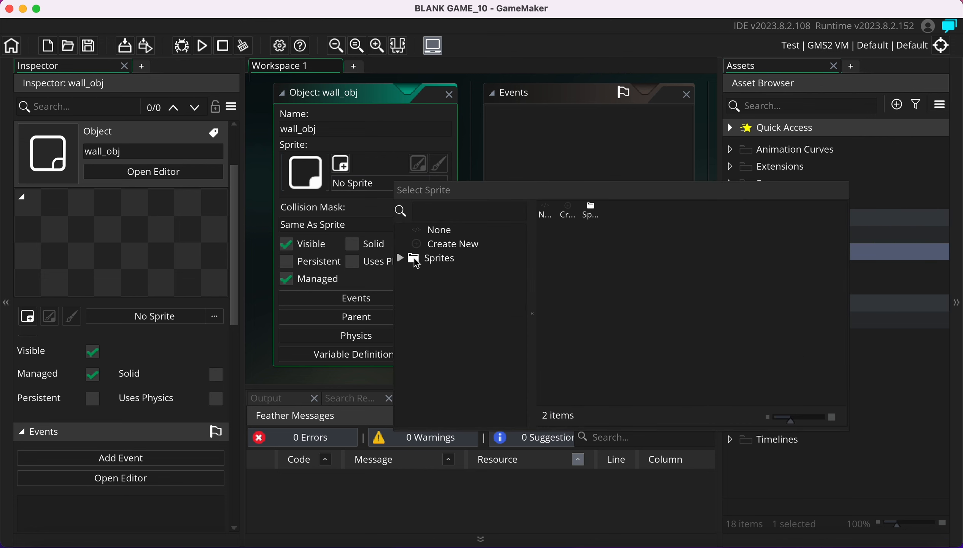
click(424, 260)
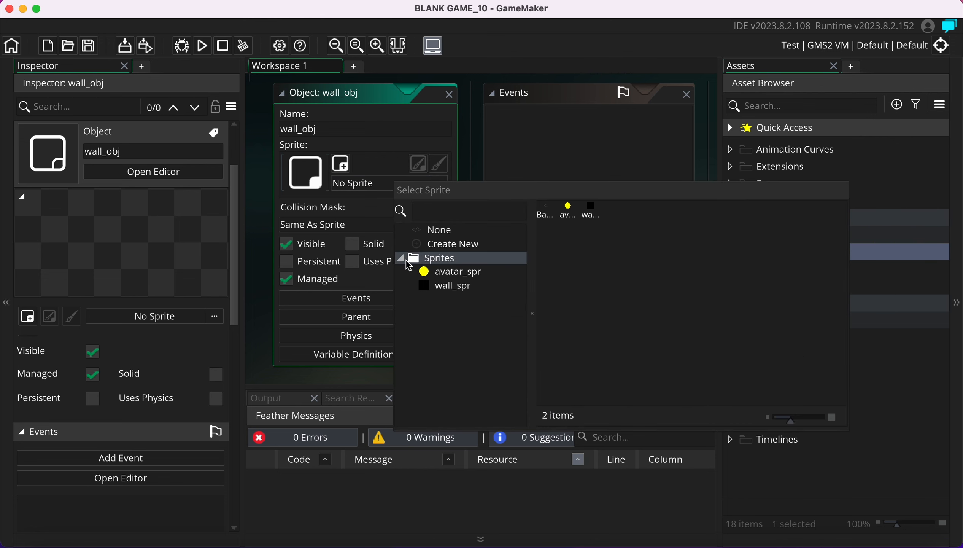
click(451, 287)
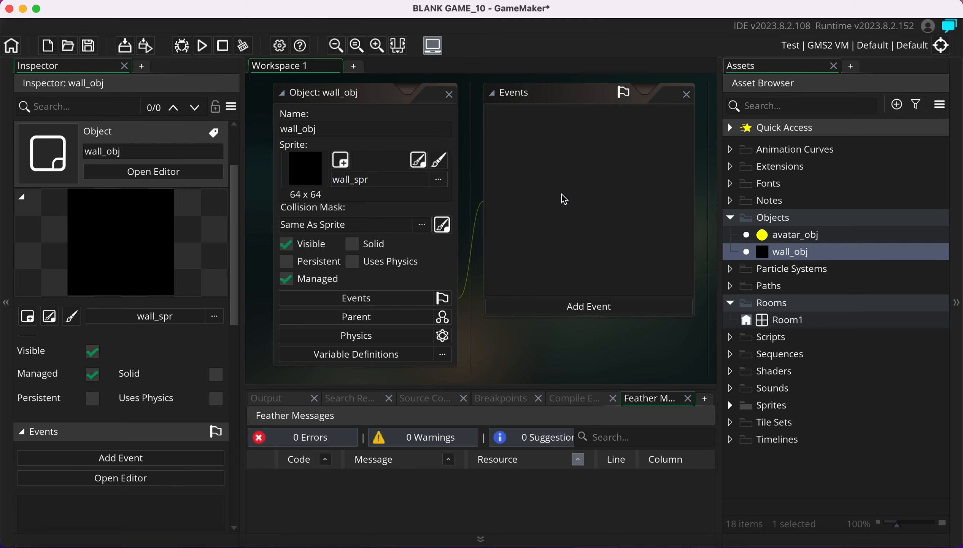
click(352, 244)
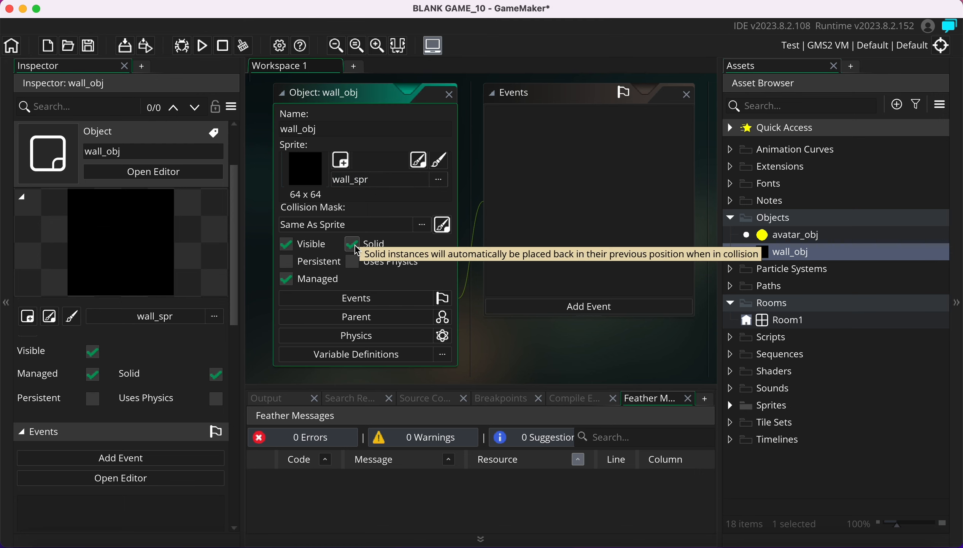
click(281, 93)
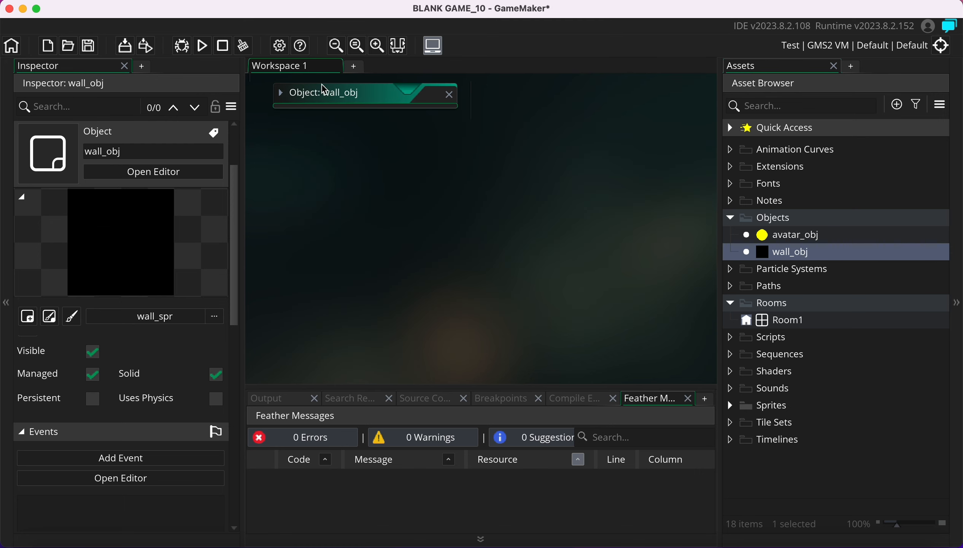
click(731, 406)
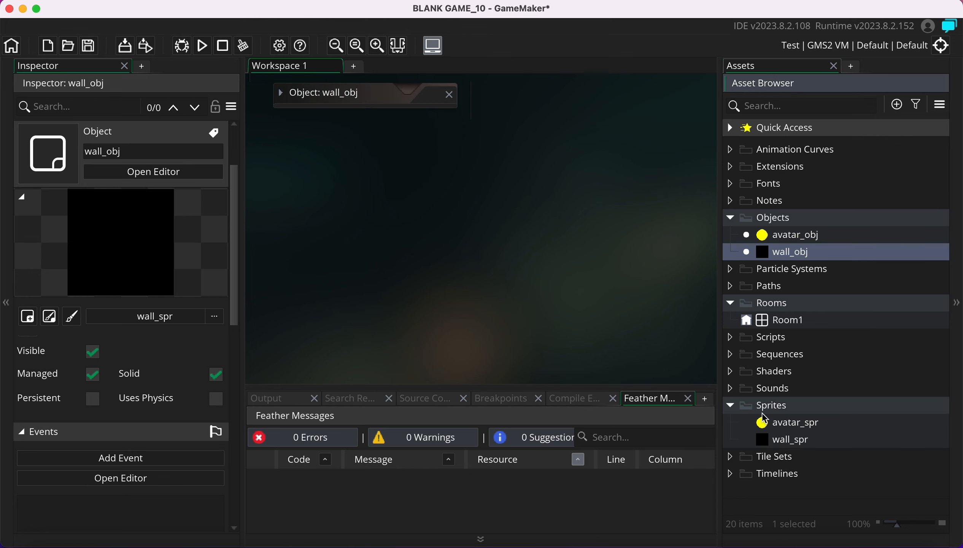
click(788, 424)
click(796, 438)
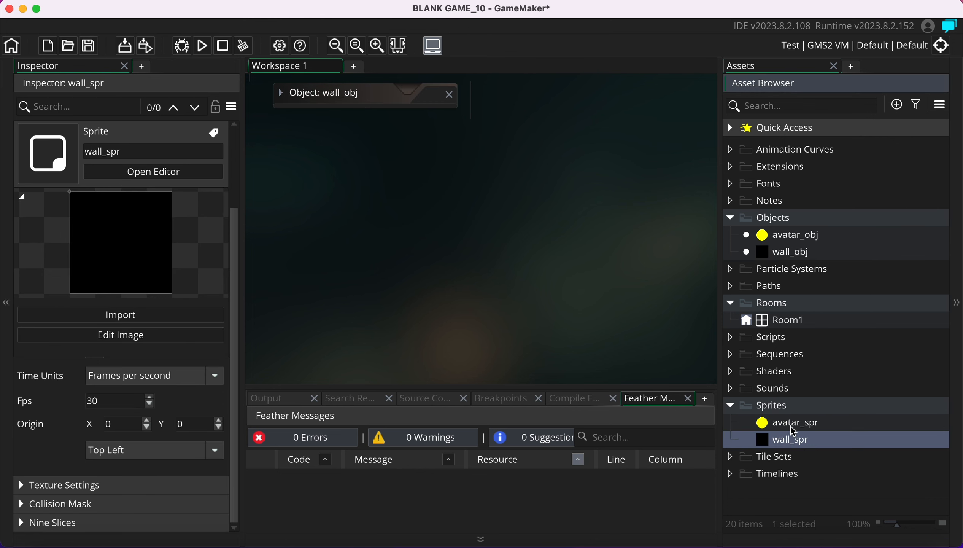
click(788, 424)
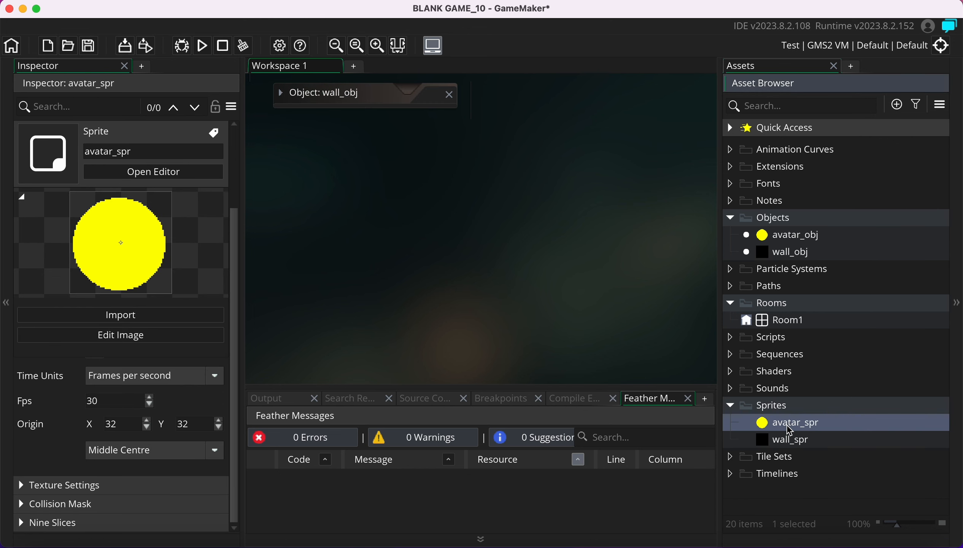
click(796, 243)
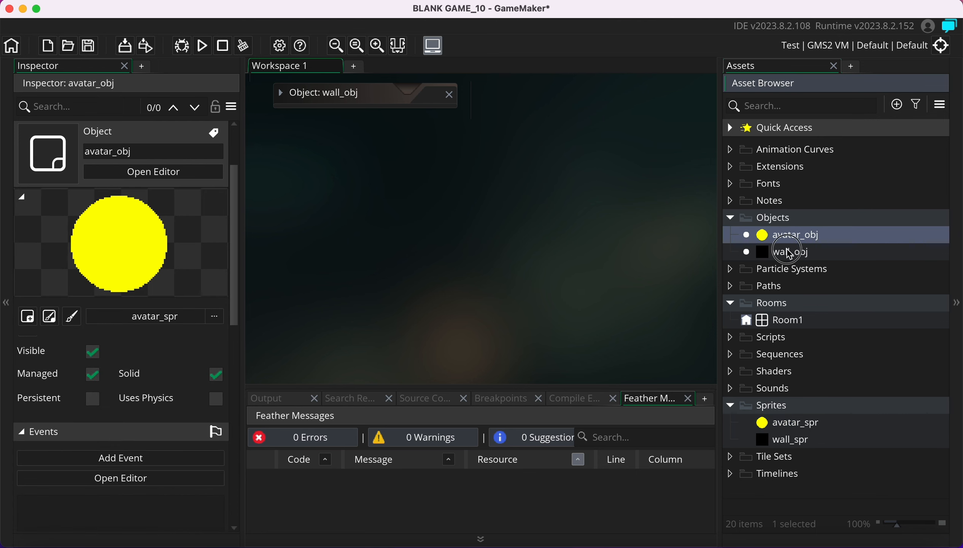
click(786, 252)
click(788, 235)
click(786, 254)
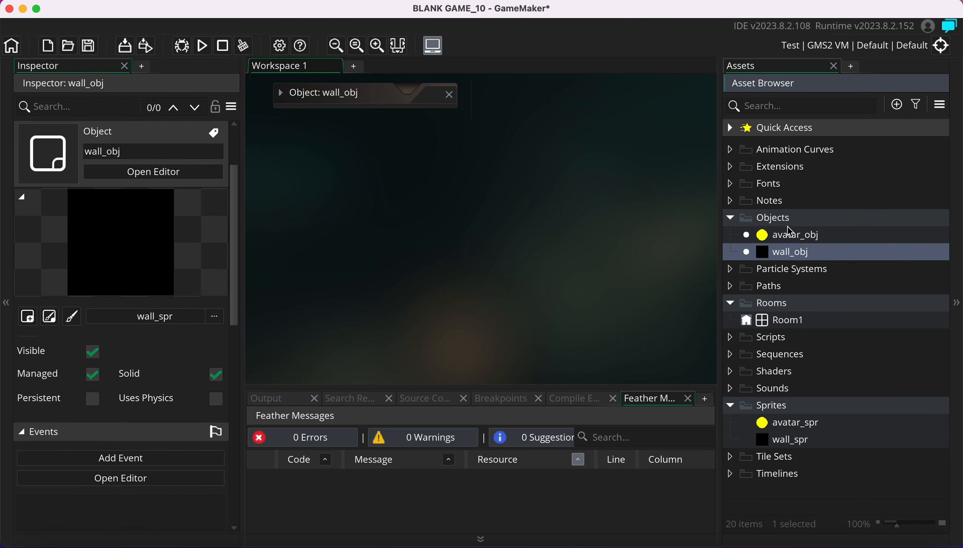
click(791, 237)
click(783, 254)
click(731, 304)
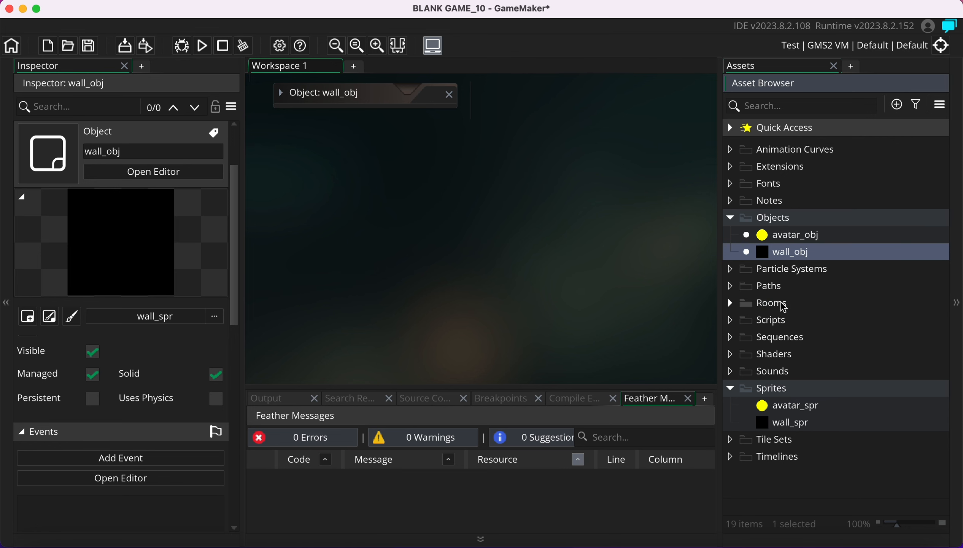
click(733, 305)
Open Room1 and show its Background layer properties with the preview section collapsed
double_click(786, 327)
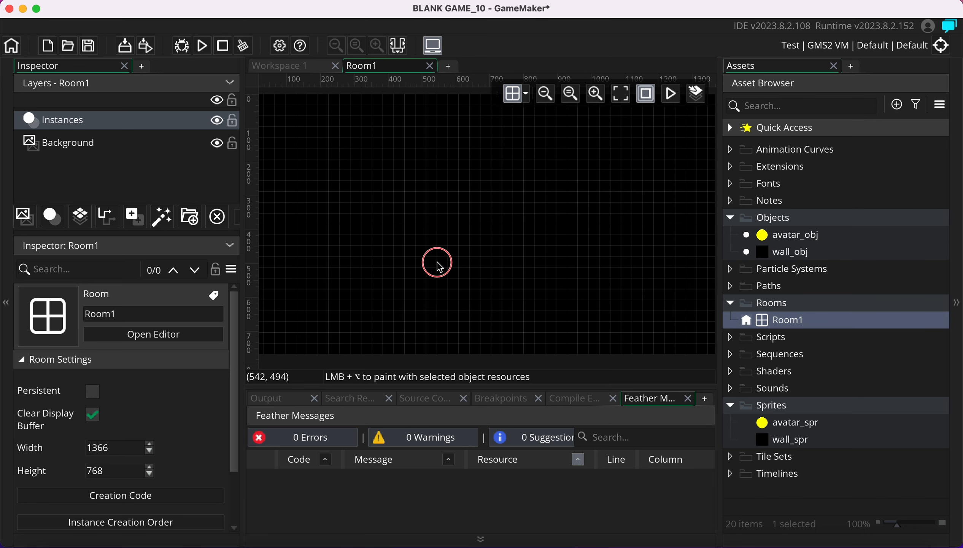
scroll(438, 264, down, 4)
scroll(436, 272, down, 3)
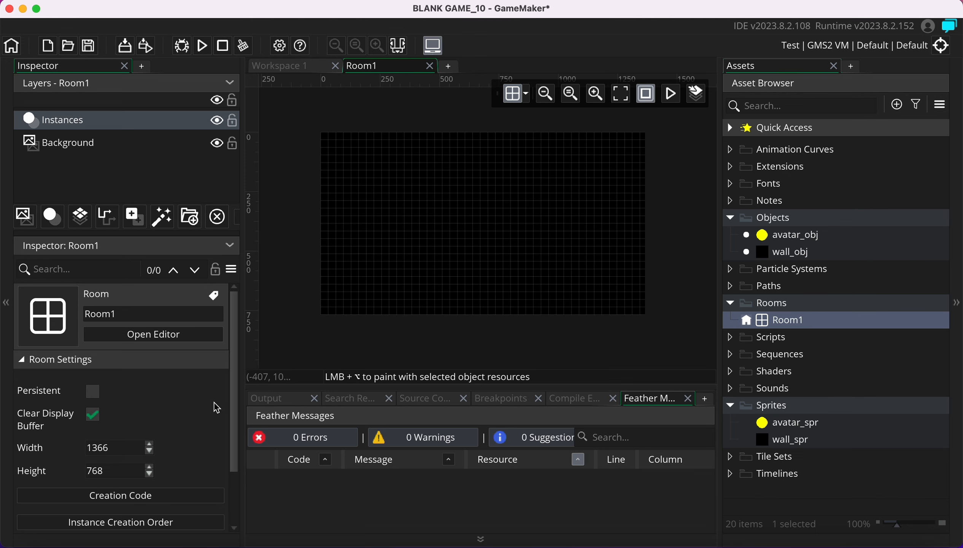
mouse_move(232, 375)
mouse_down()
mouse_move(229, 429)
mouse_move(232, 357)
mouse_up()
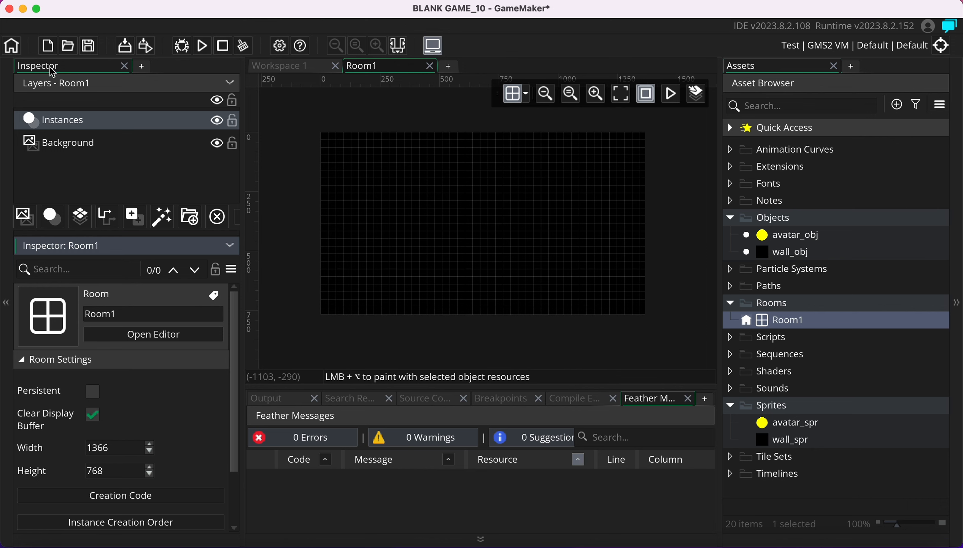
click(67, 152)
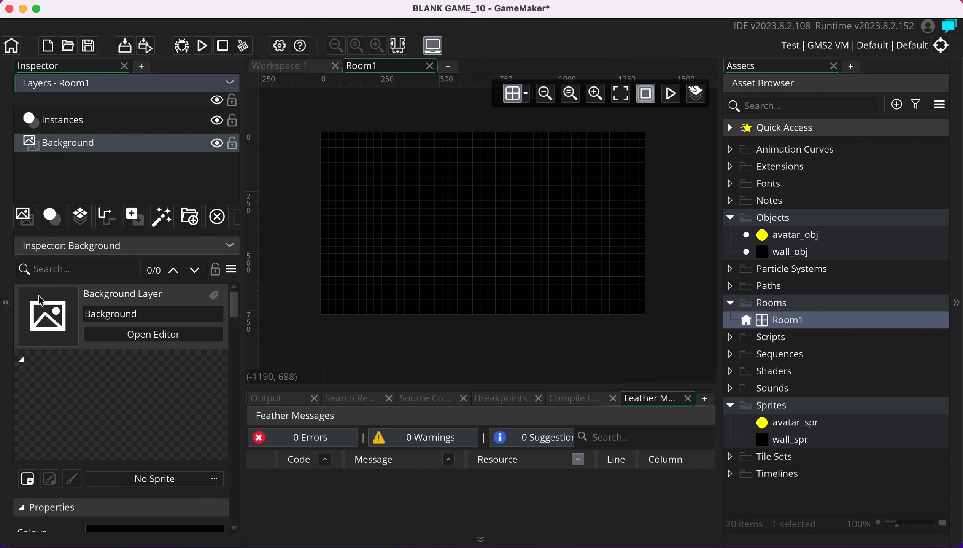
scroll(65, 359, down, 1)
scroll(66, 359, down, 2)
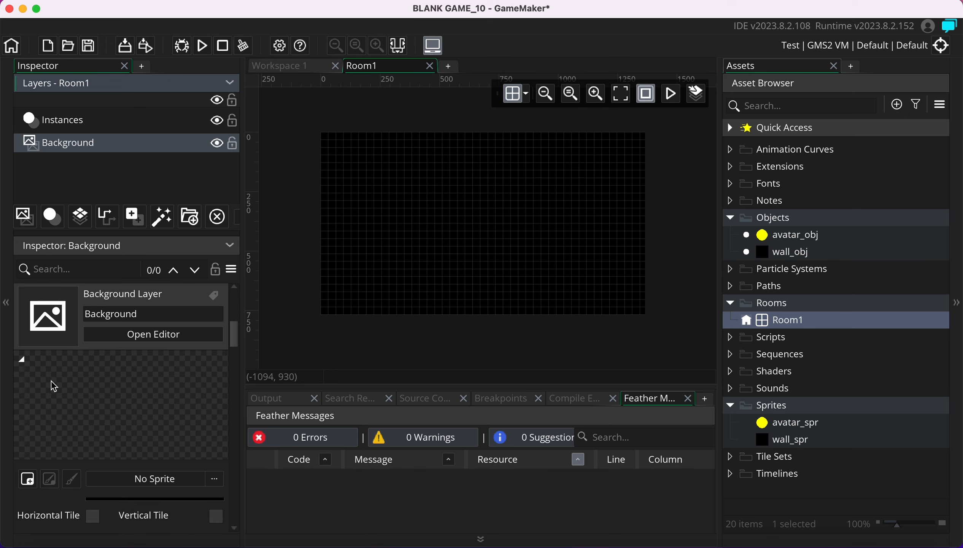
scroll(53, 388, up, 3)
click(22, 361)
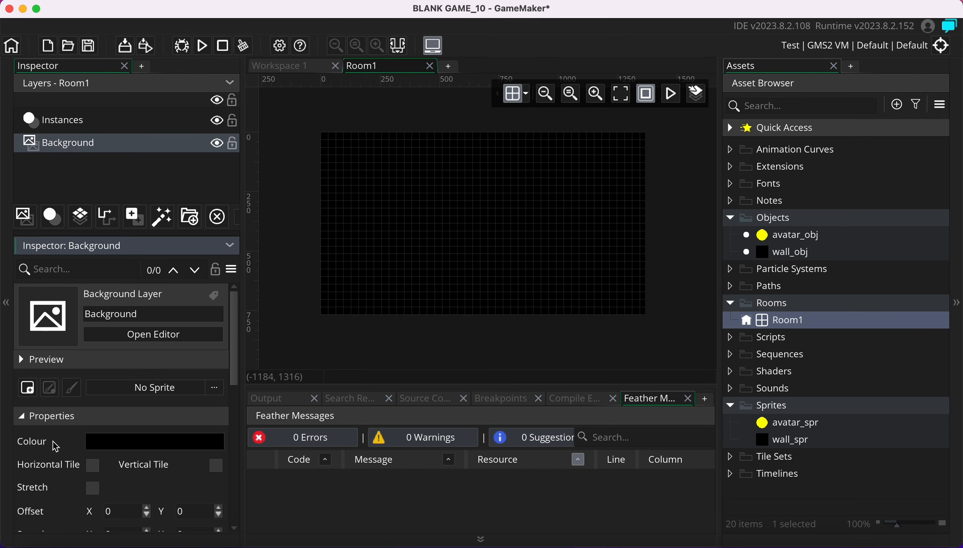
Set Room1's Background layer colour to light cyan 77FFF8 and confirm it
click(134, 448)
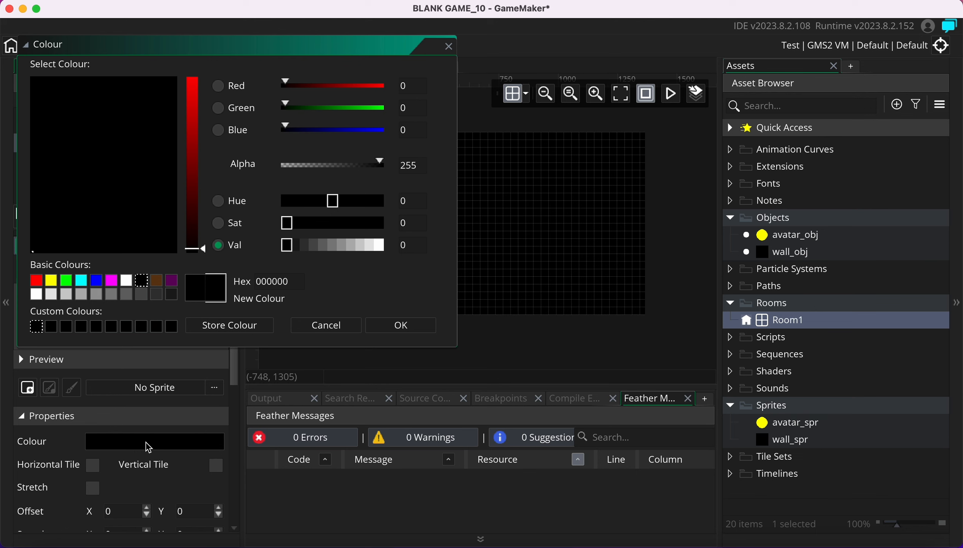
drag(197, 228, 189, 60)
click(112, 163)
mouse_move(111, 162)
mouse_down()
mouse_move(99, 136)
mouse_move(64, 155)
mouse_move(103, 161)
mouse_up()
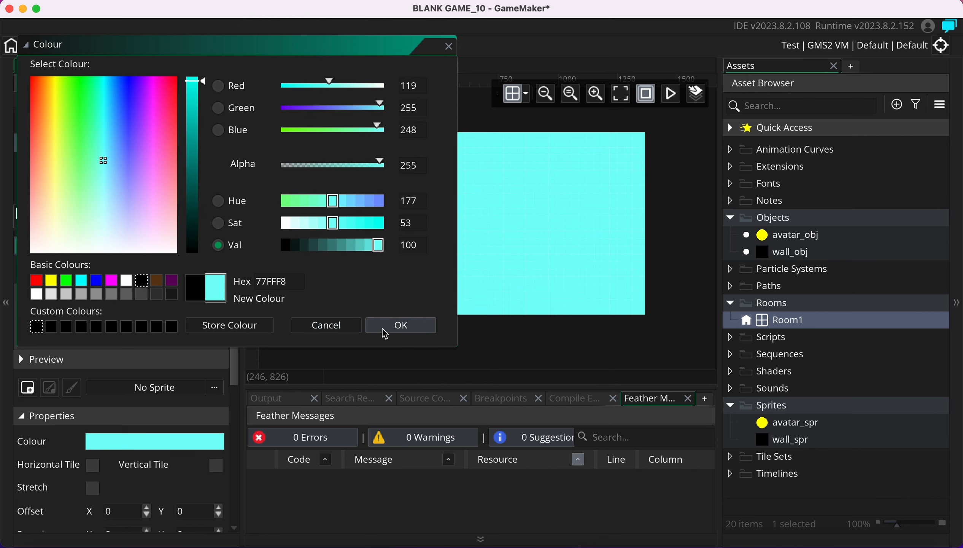
click(397, 328)
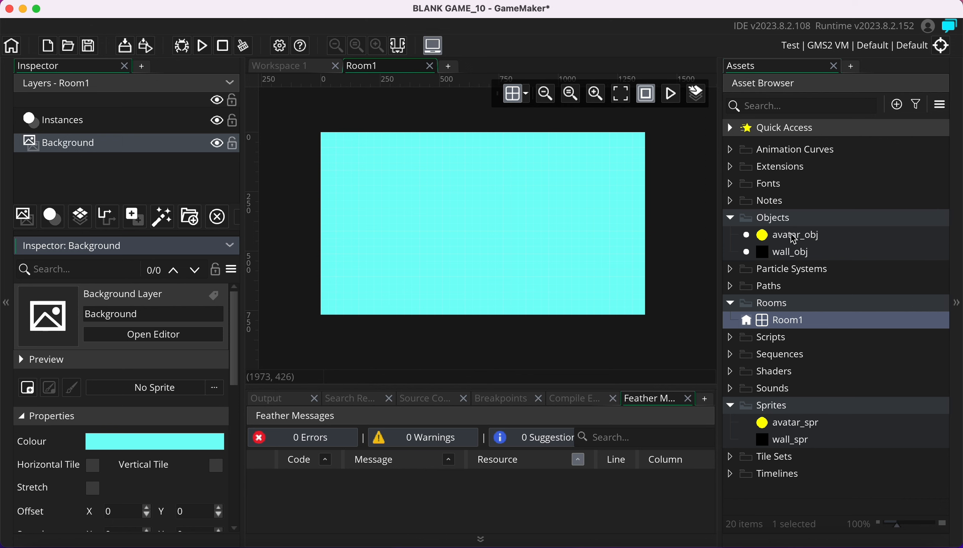
Place the yellow avatar ball near the room's upper left on a new instance layer
drag(793, 239, 390, 187)
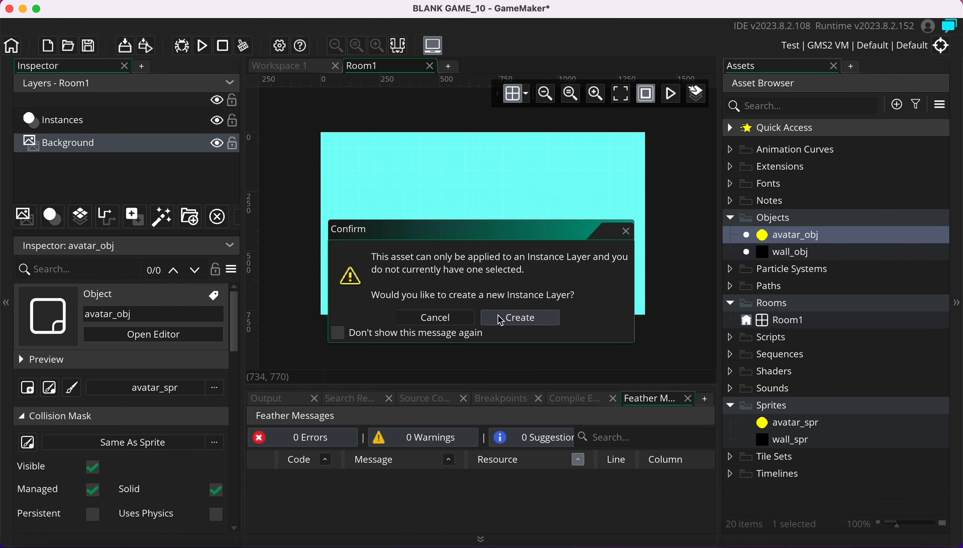
click(512, 325)
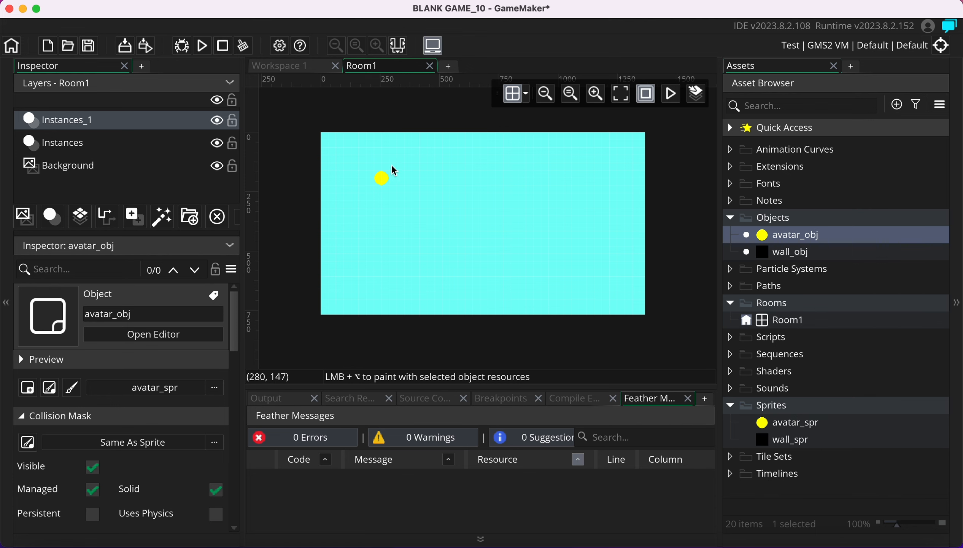
scroll(494, 191, up, 2)
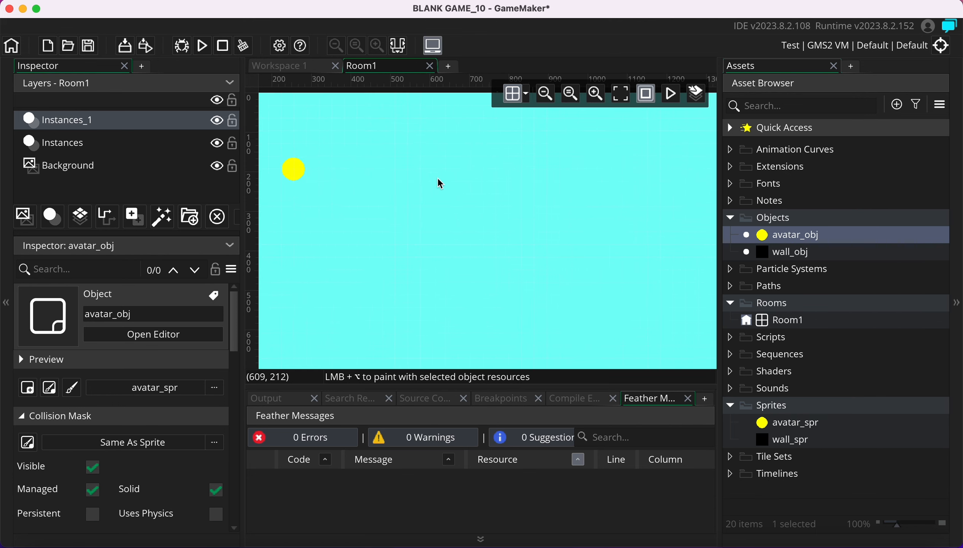
scroll(398, 252, down, 3)
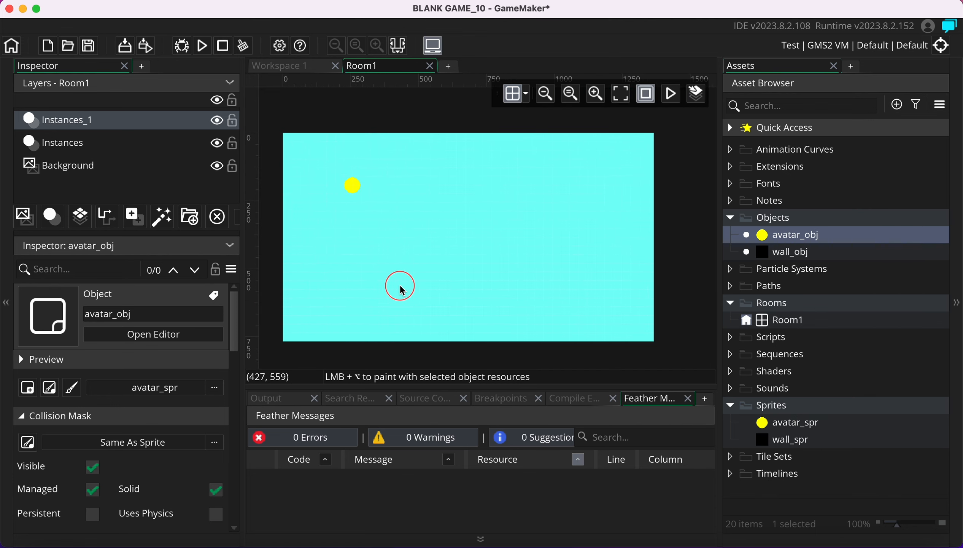
Place a black wall_obj block in the room's lower left and select it
click(798, 253)
drag(777, 256, 322, 279)
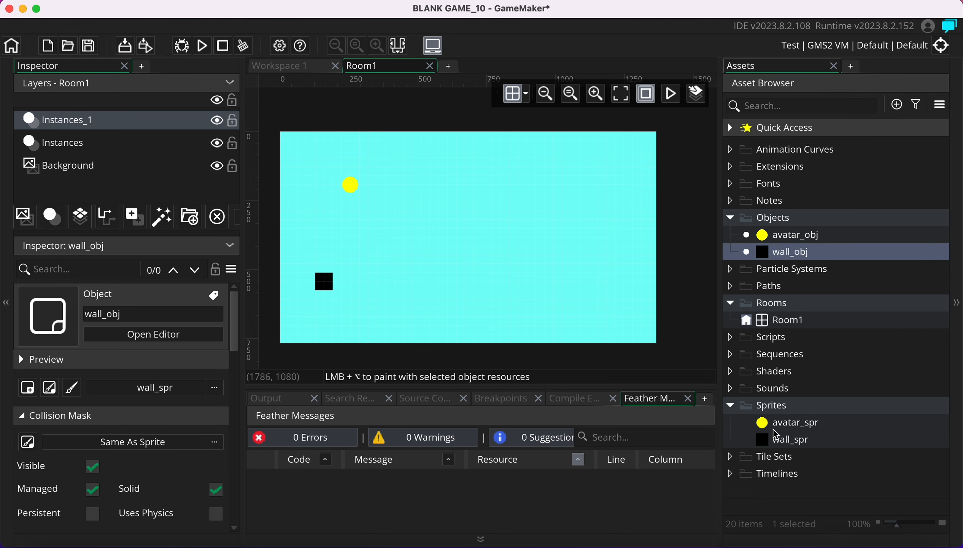
click(731, 405)
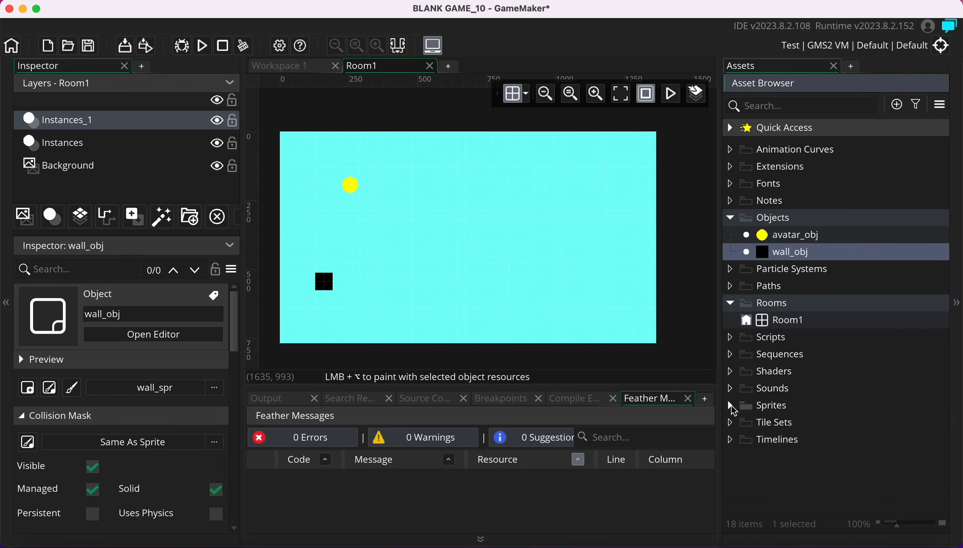
click(333, 285)
Move the wall block to 0, 448 and check Instances_1 holds avatar_obj and wall_obj
drag(332, 284, 302, 267)
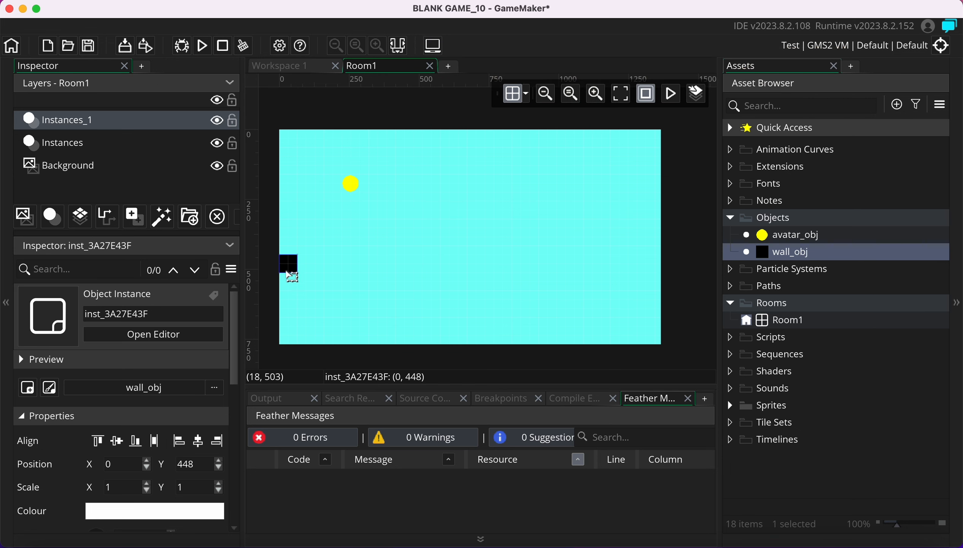
click(76, 147)
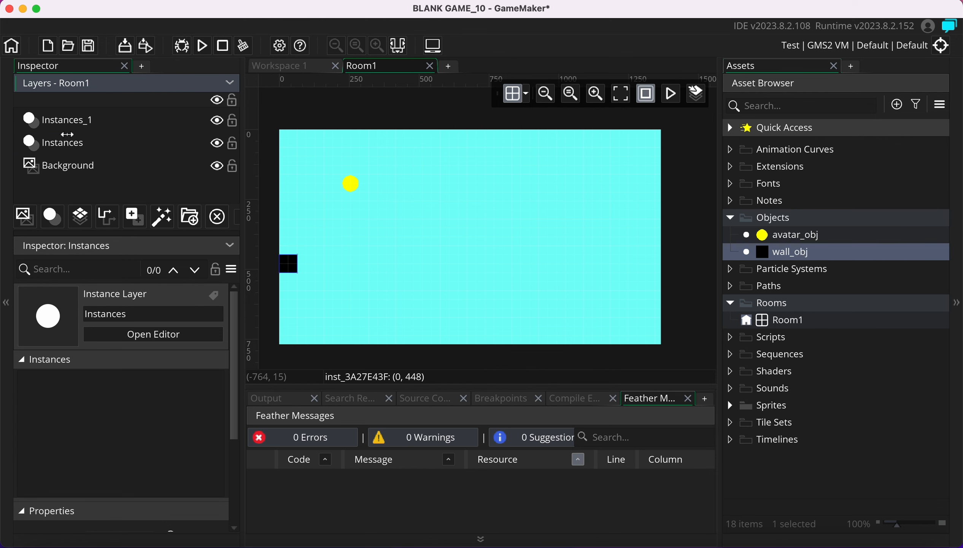
click(68, 120)
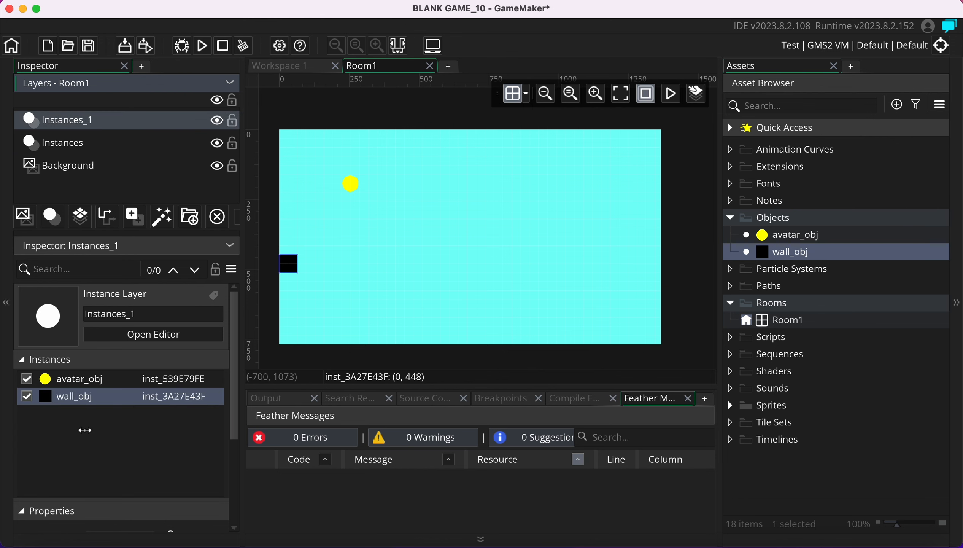
click(69, 396)
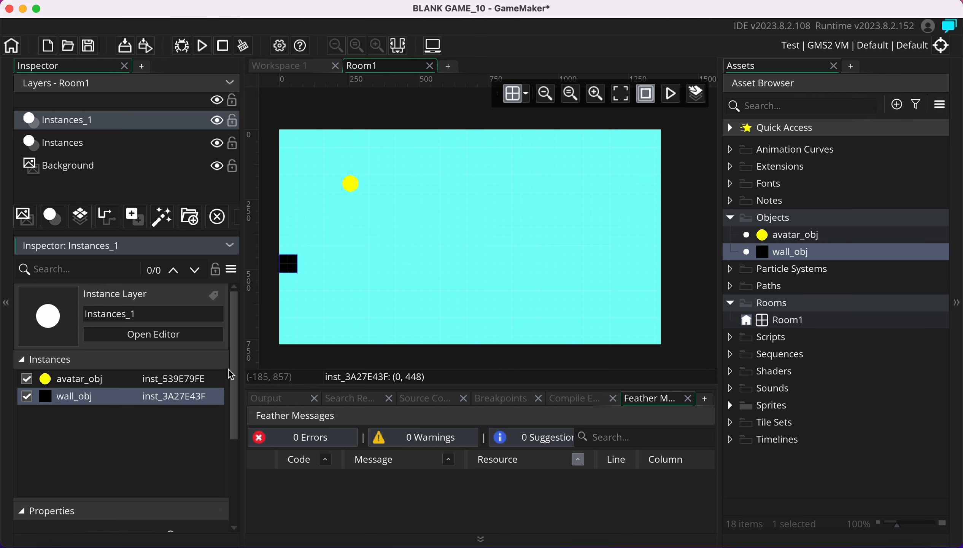
Paint wall blocks along the room bottom as uneven terrain and move the ball to 192, 320
click(304, 265)
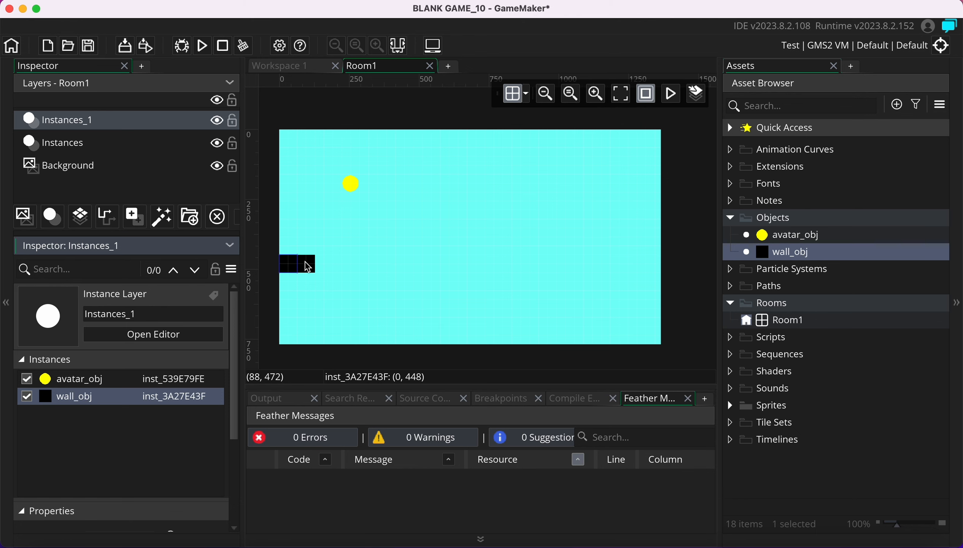
mouse_move(305, 261)
alt+mouse_down()
mouse_move(344, 266)
mouse_move(365, 281)
mouse_move(369, 311)
mouse_move(393, 312)
mouse_move(426, 335)
mouse_move(458, 318)
mouse_move(475, 335)
mouse_move(525, 329)
mouse_move(534, 302)
mouse_move(574, 281)
mouse_move(623, 304)
mouse_move(630, 275)
mouse_move(649, 262)
mouse_move(664, 272)
mouse_move(657, 289)
alt+mouse_up()
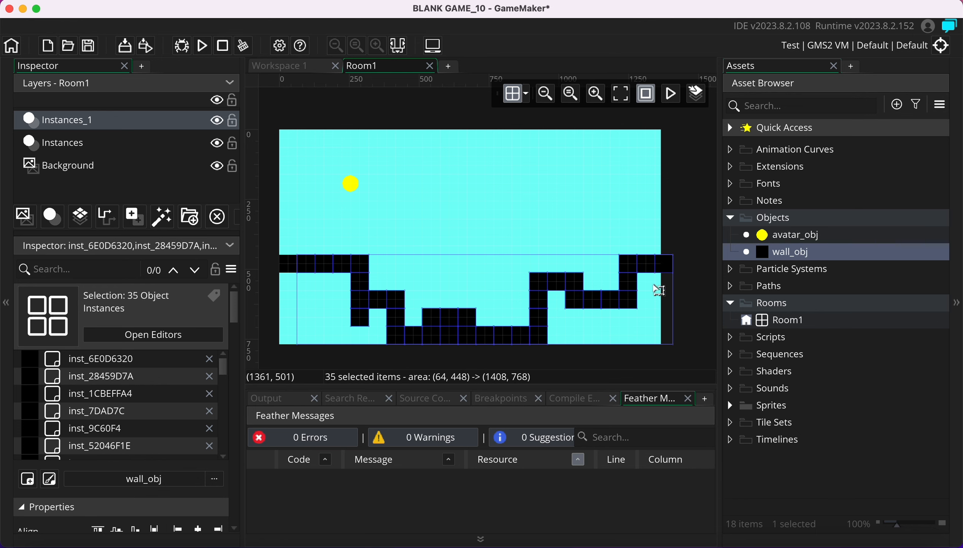
mouse_move(379, 317)
alt+mouse_down()
mouse_move(358, 335)
mouse_move(301, 334)
mouse_move(288, 281)
mouse_move(337, 275)
mouse_move(337, 303)
mouse_move(316, 316)
mouse_move(300, 308)
mouse_move(309, 307)
alt+mouse_up()
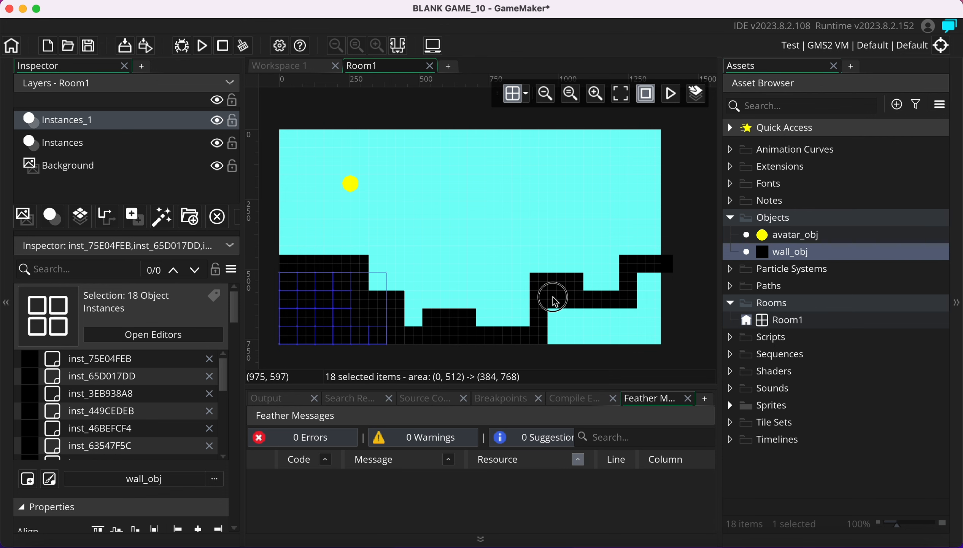
mouse_move(554, 302)
alt+mouse_down()
mouse_move(555, 334)
mouse_move(570, 318)
mouse_move(638, 311)
mouse_move(650, 276)
mouse_move(660, 292)
mouse_move(655, 336)
mouse_move(576, 335)
alt+mouse_up()
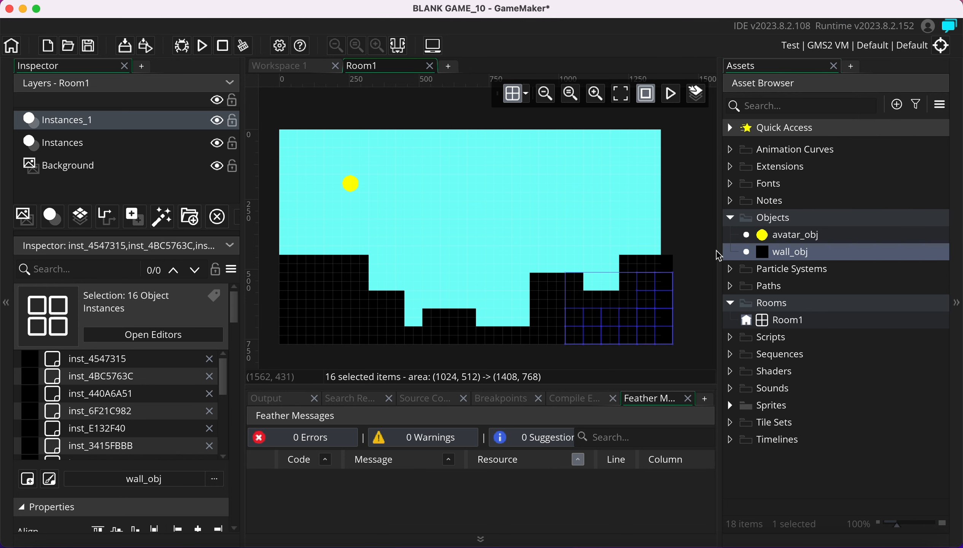
drag(351, 188, 329, 229)
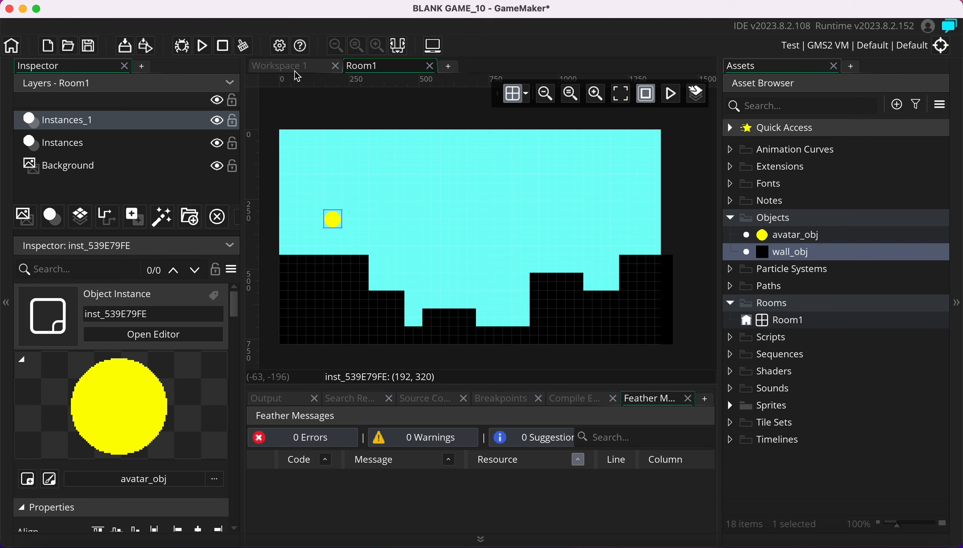
Run the game to view the cyan room with the ball above black terrain, then close it
click(203, 47)
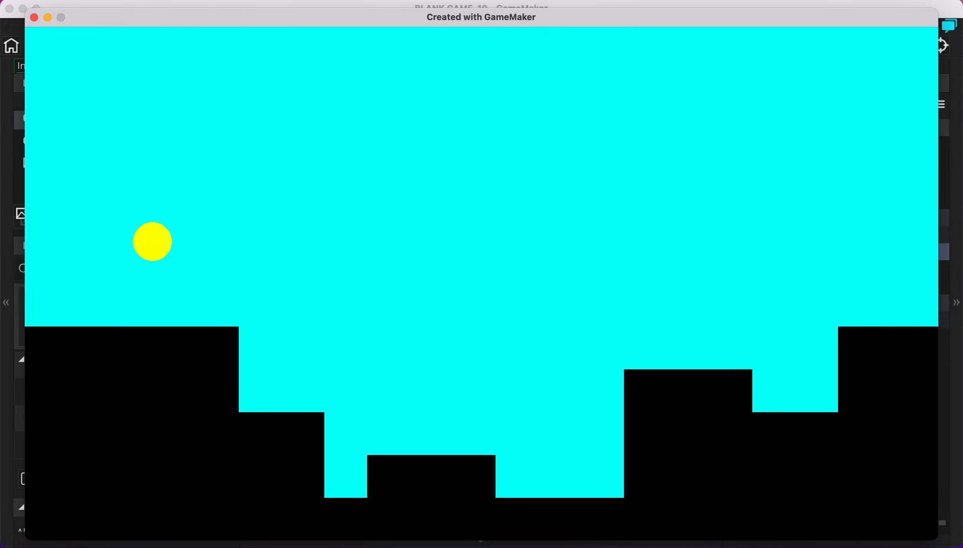
drag(260, 14, 260, 6)
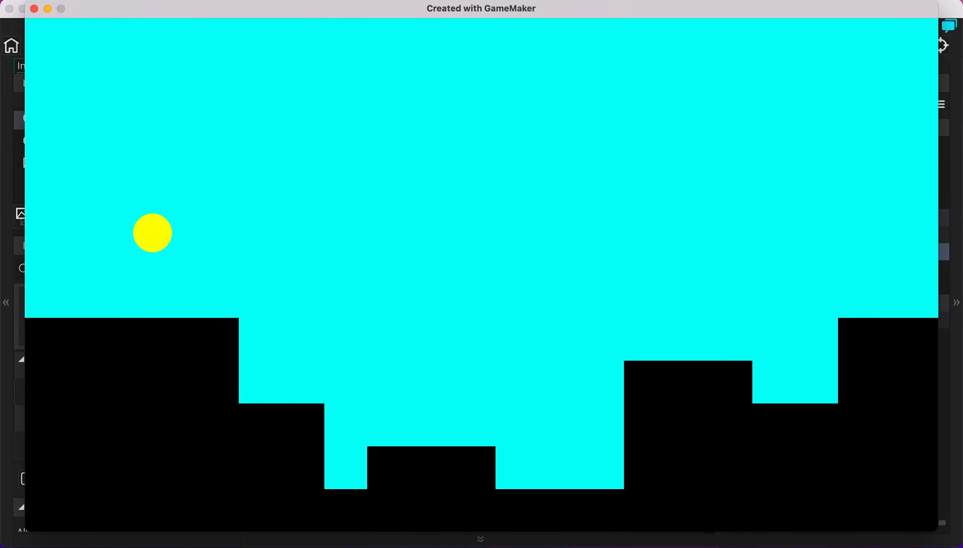
click(34, 9)
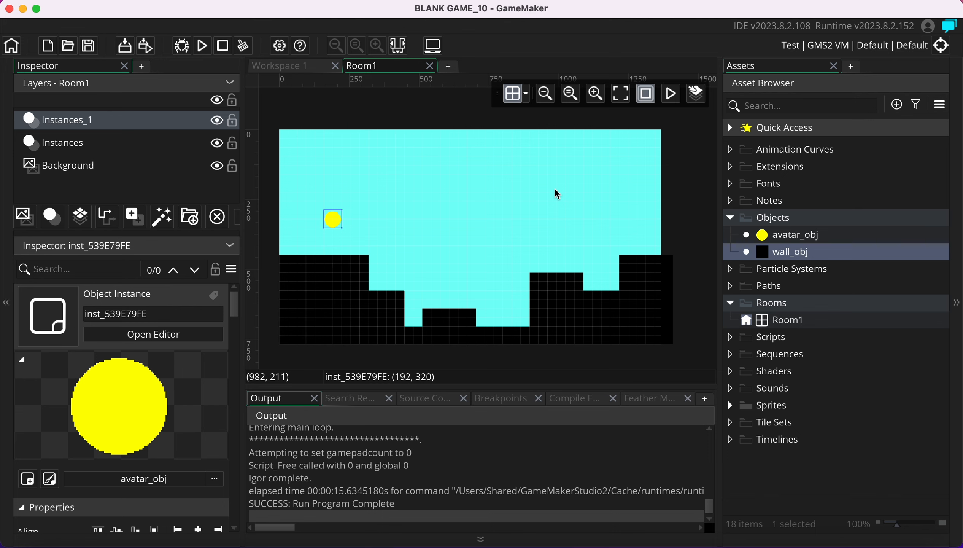
Open avatar_obj, add a GML Code Step event, and open its template code editor
click(788, 234)
double_click(788, 234)
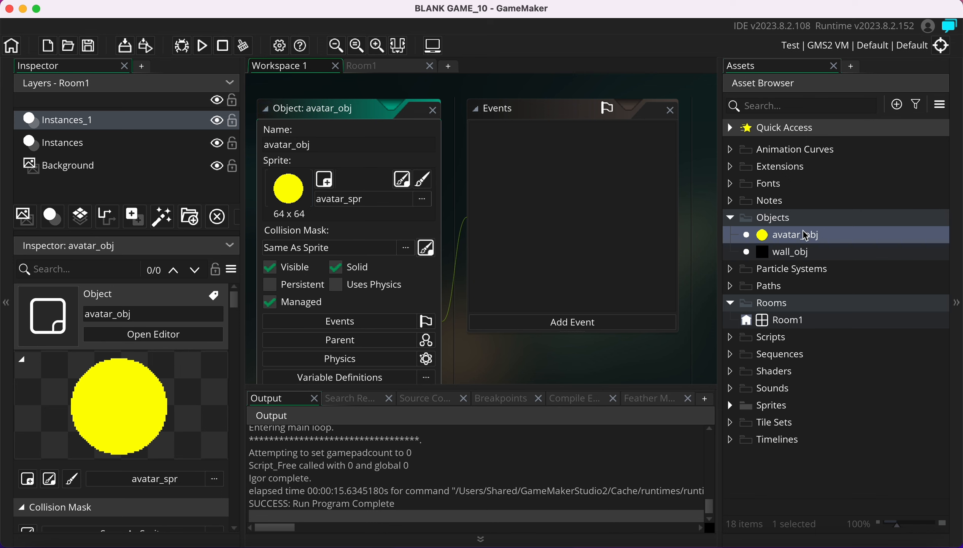
click(265, 109)
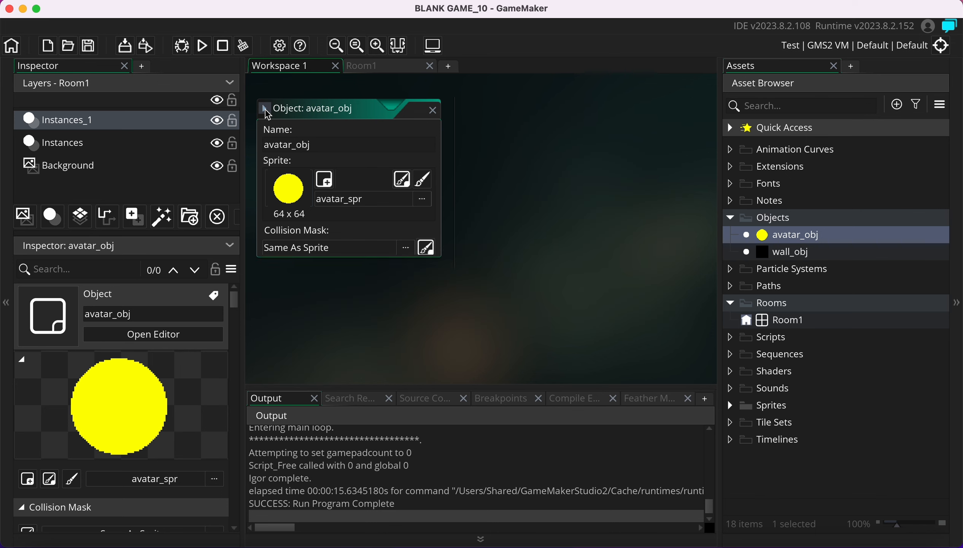
click(267, 113)
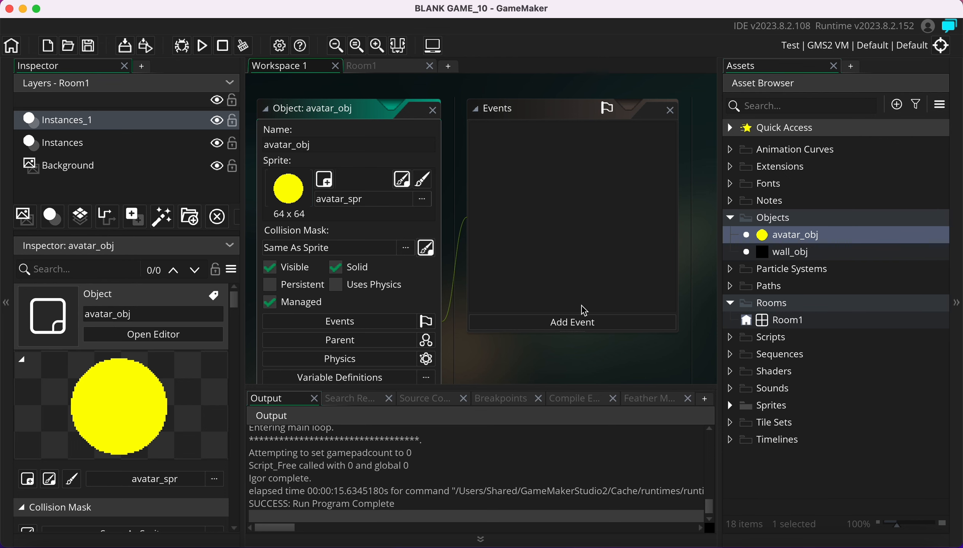
click(543, 321)
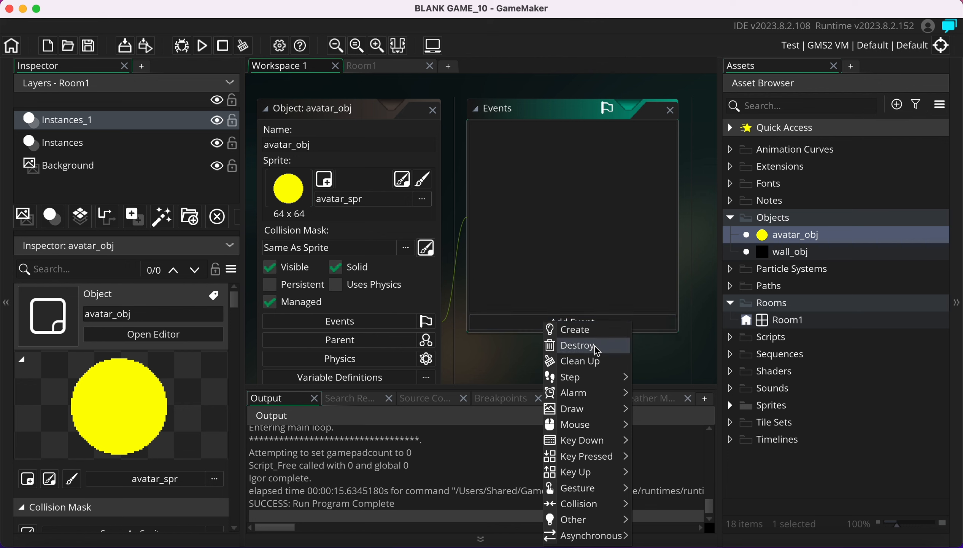
mouse_move(619, 378)
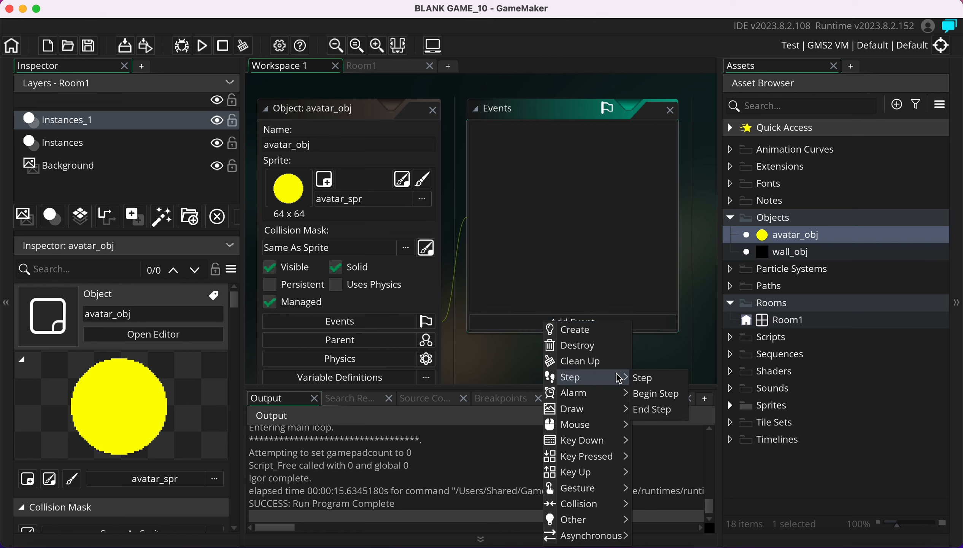
click(649, 381)
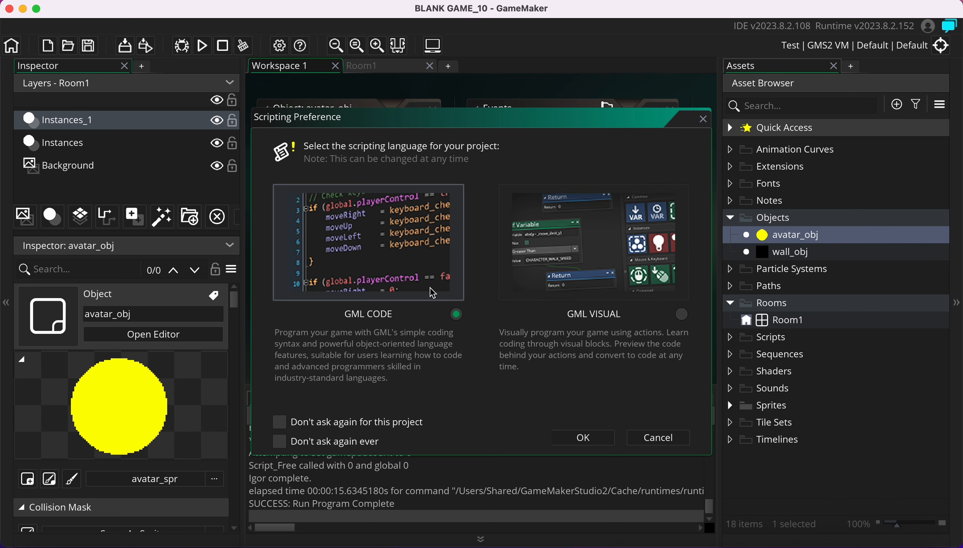
click(583, 438)
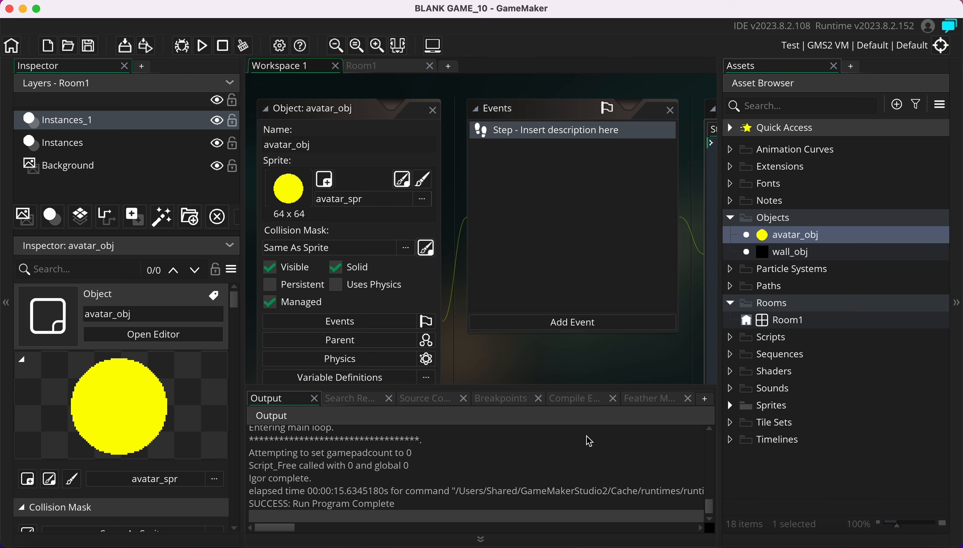
double_click(584, 132)
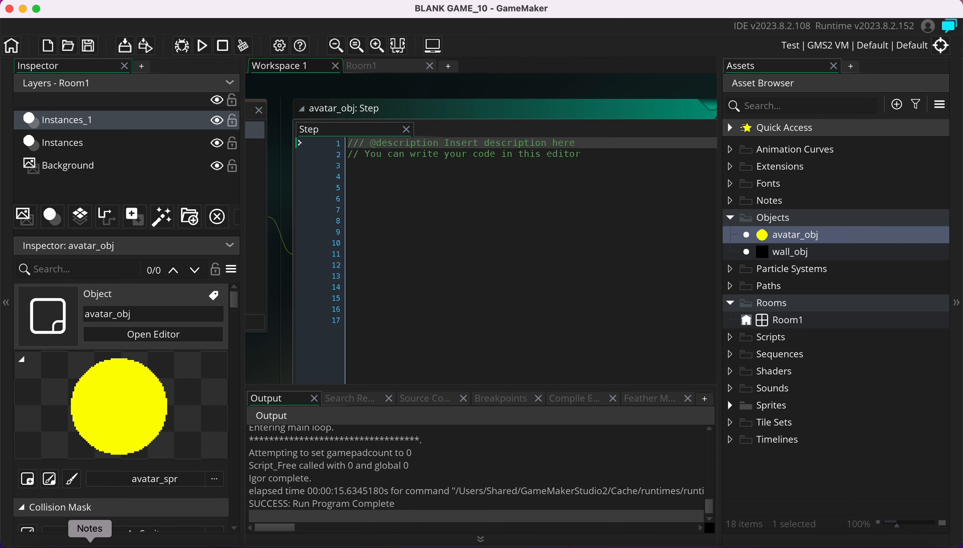
Copy the 'if place_free(x,y+1)…' gravity line from the 'GameMaker code for platform' note
click(90, 545)
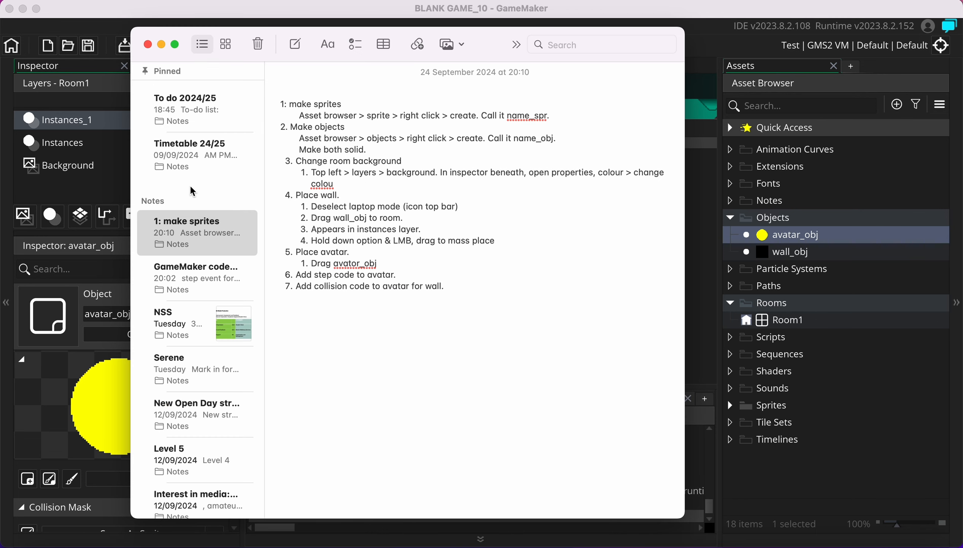
click(203, 275)
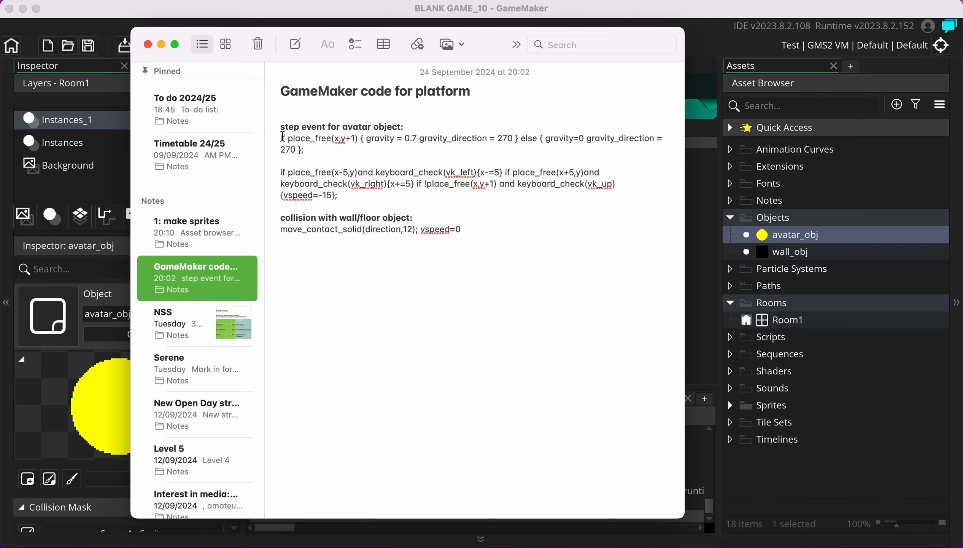
drag(283, 136, 311, 152)
key(super+c)
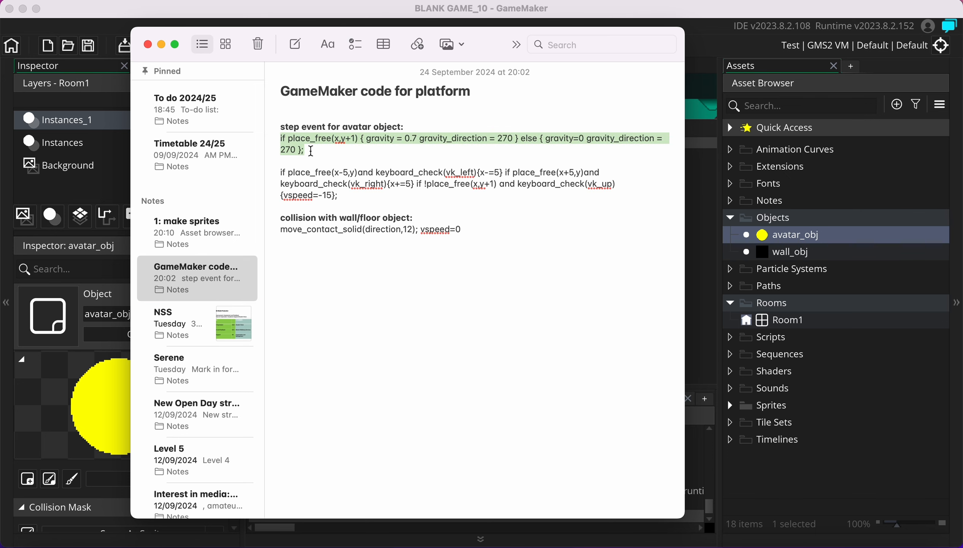
click(688, 196)
Paste the place_free gravity line (gravity 0.7 toward 270, else 0) onto line 5
click(460, 180)
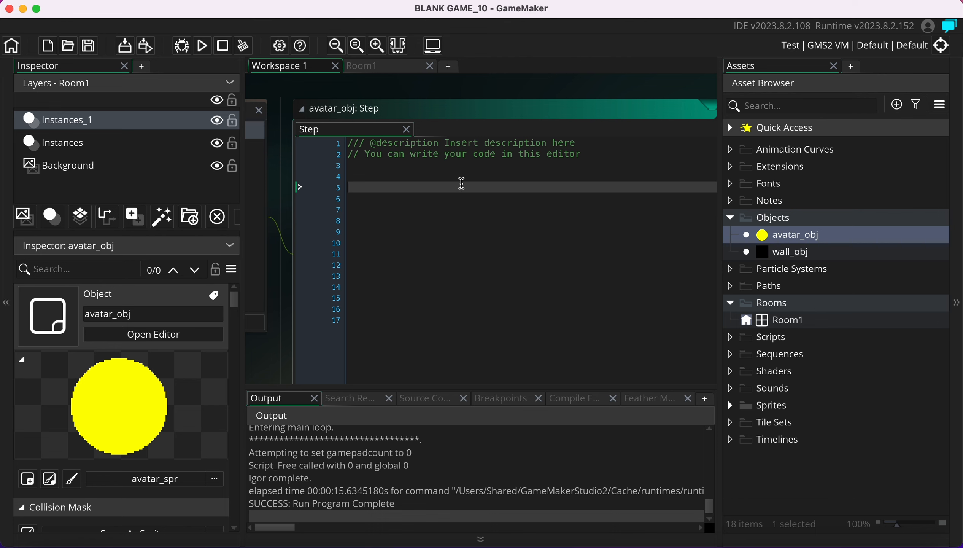
key(super+v)
scroll(554, 344, left, 10)
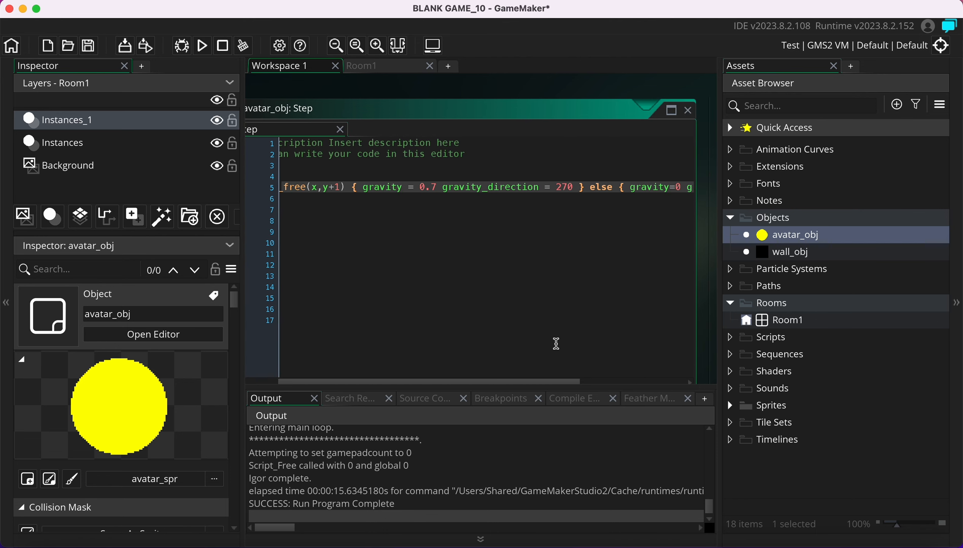
scroll(556, 343, left, 8)
scroll(556, 343, right, 9)
scroll(556, 343, up, 1)
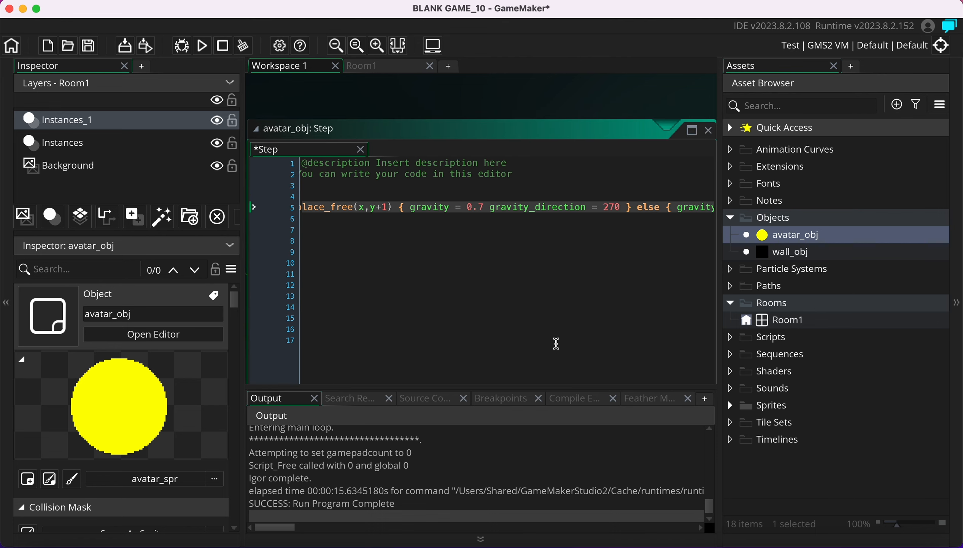
scroll(488, 296, left, 3)
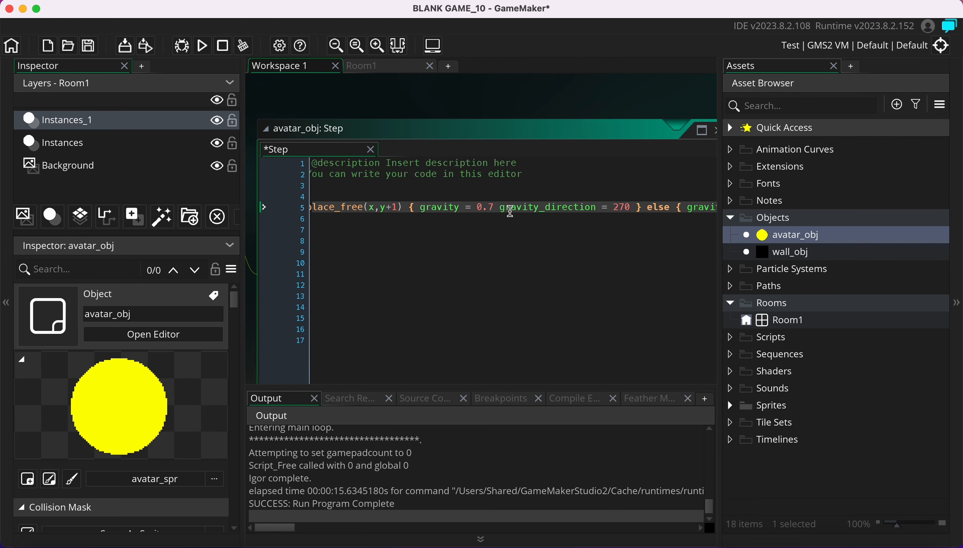
scroll(572, 247, down, 5)
scroll(572, 246, left, 3)
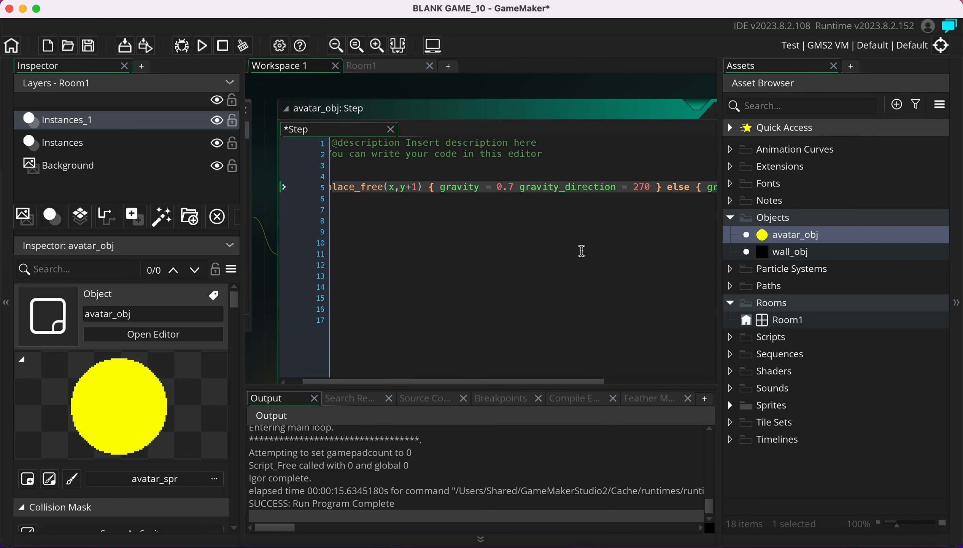
Move the caret through line 5 to check where the pasted code ends
click(412, 168)
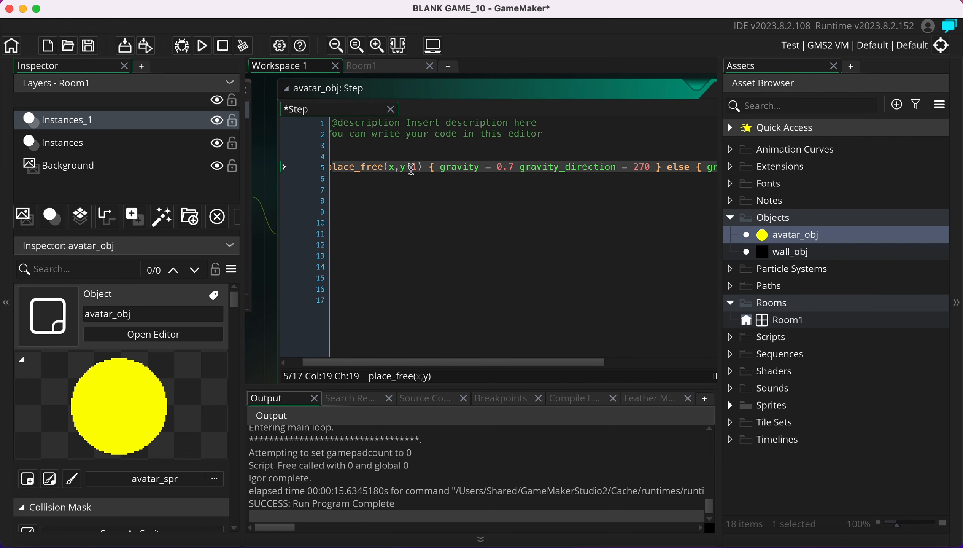
key(End)
key(Left)
scroll(412, 138, left, 10)
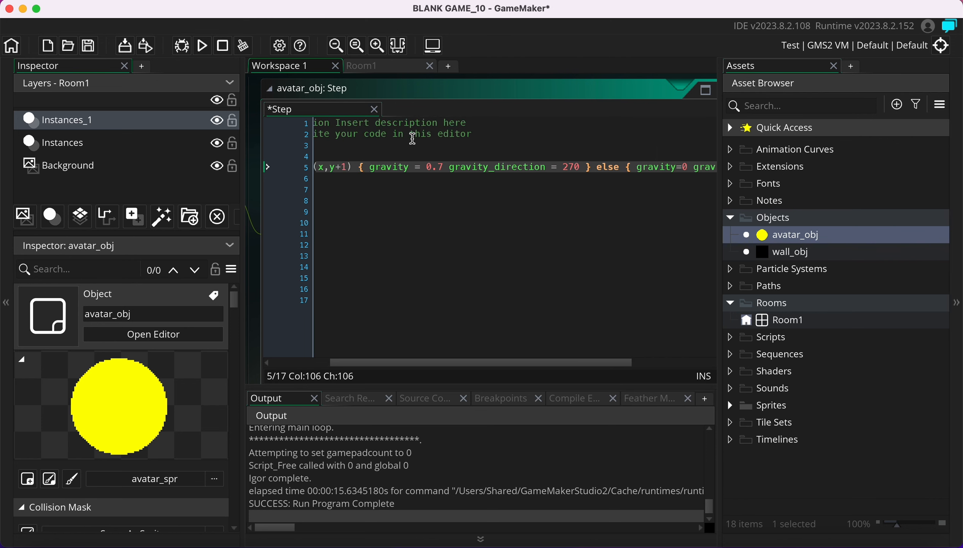
click(418, 144)
key(Down)
key(Down)
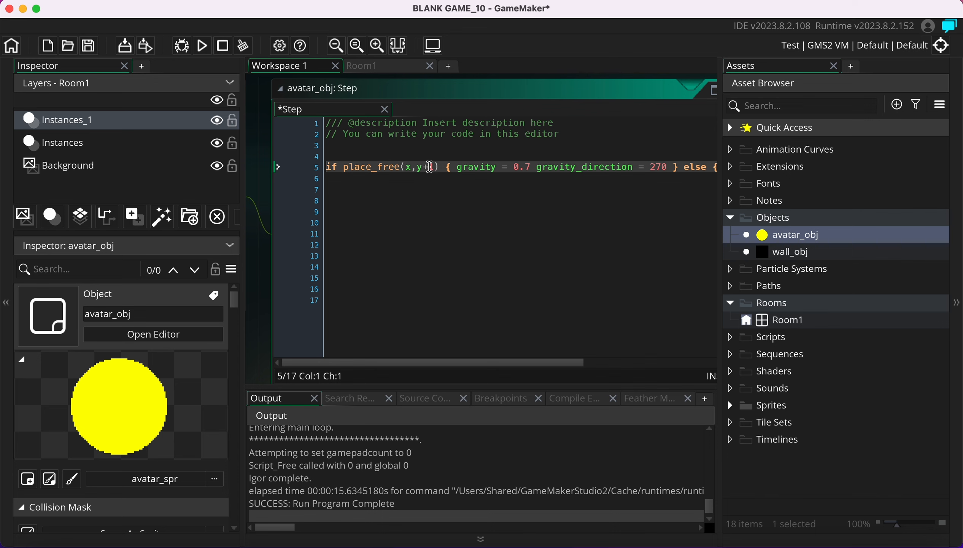
scroll(457, 187, right, 1)
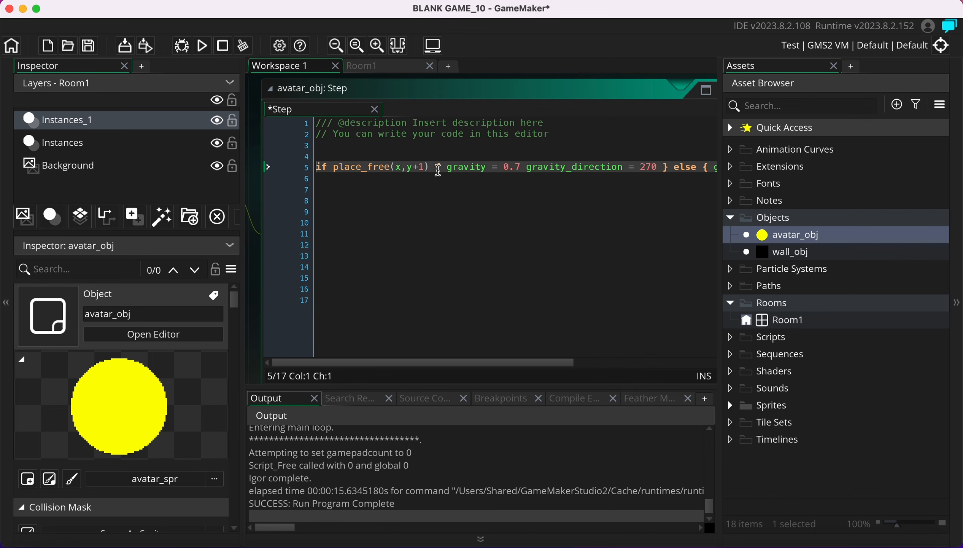
Inspect the gravity = 0.7, gravity_direction and else parts, then scroll the editor back left
drag(435, 166, 528, 165)
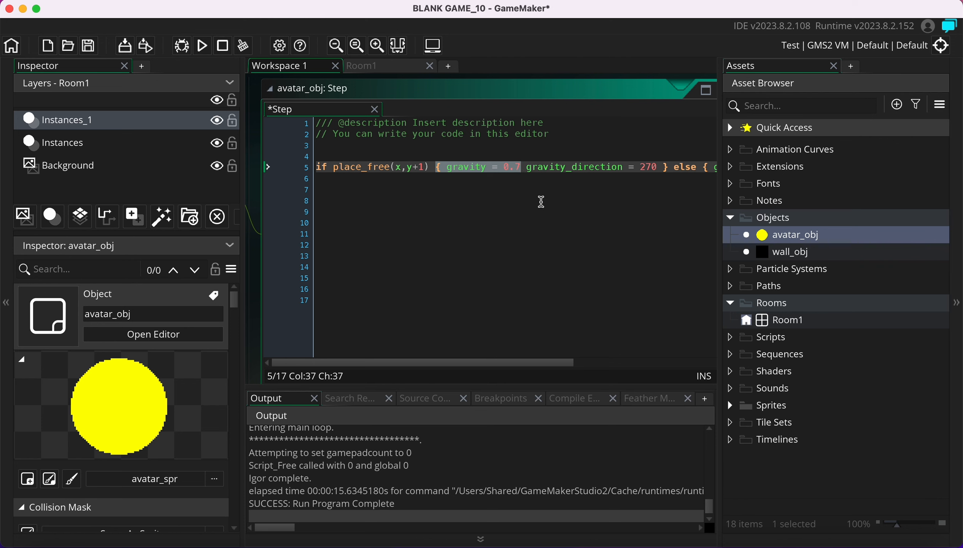
scroll(541, 201, right, 3)
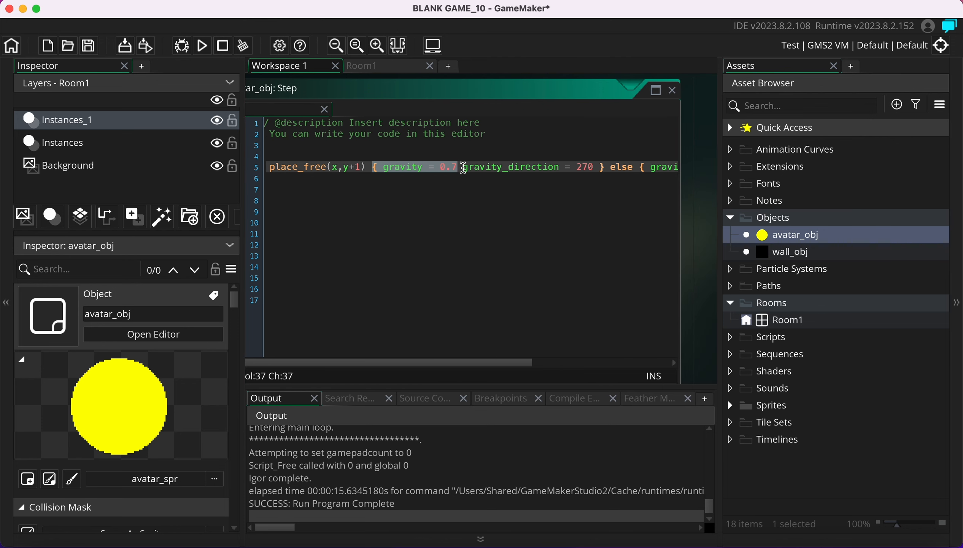
mouse_move(463, 168)
mouse_down()
mouse_move(608, 171)
mouse_move(477, 171)
mouse_up()
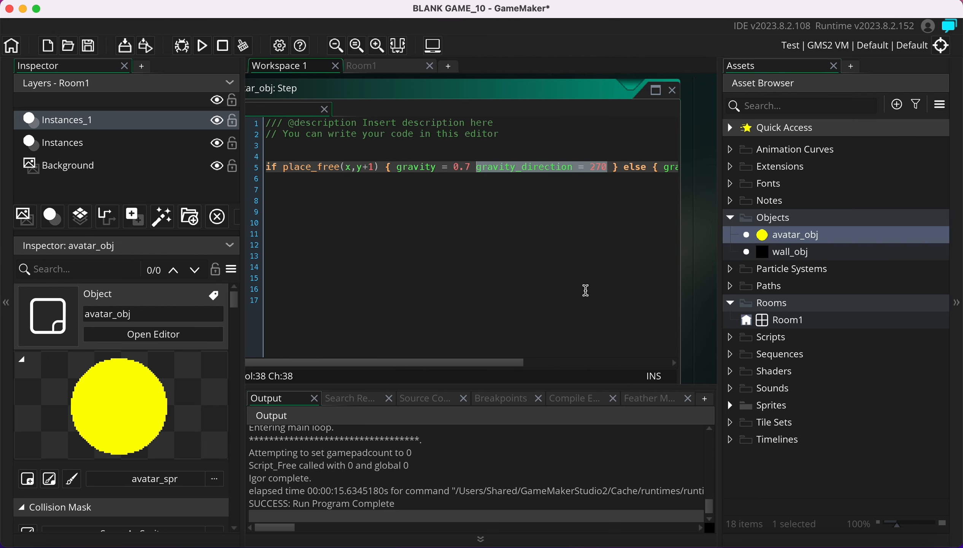
scroll(584, 288, right, 3)
click(564, 194)
scroll(565, 194, left, 3)
click(649, 167)
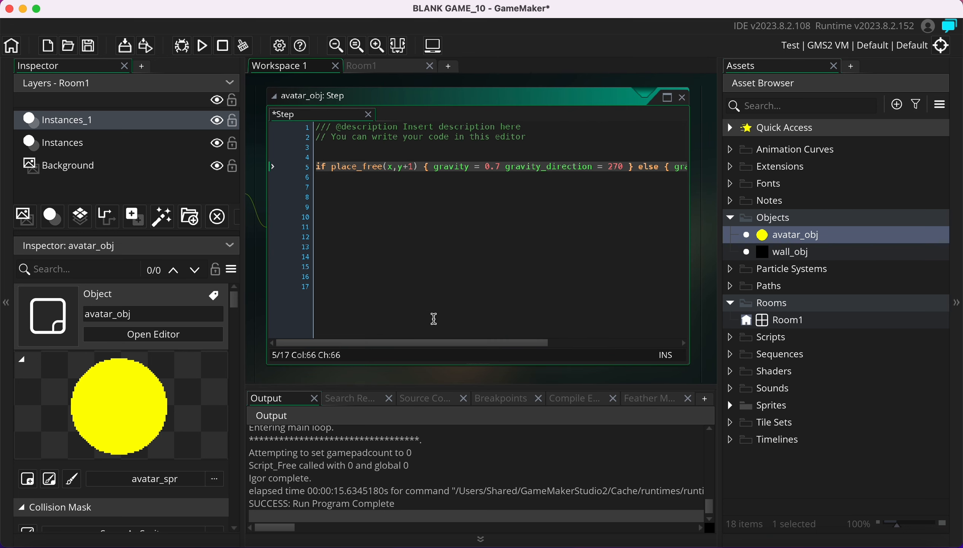
drag(456, 343, 578, 342)
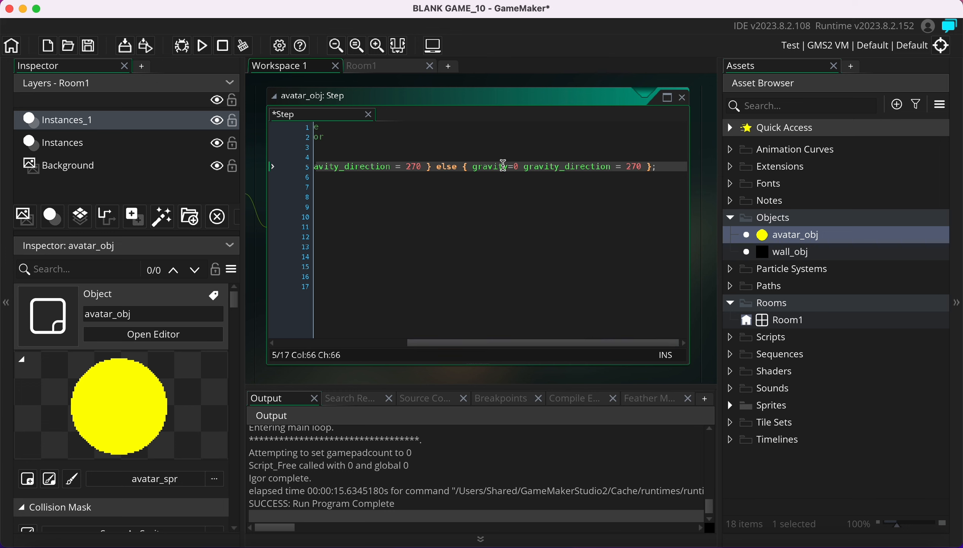
mouse_move(534, 166)
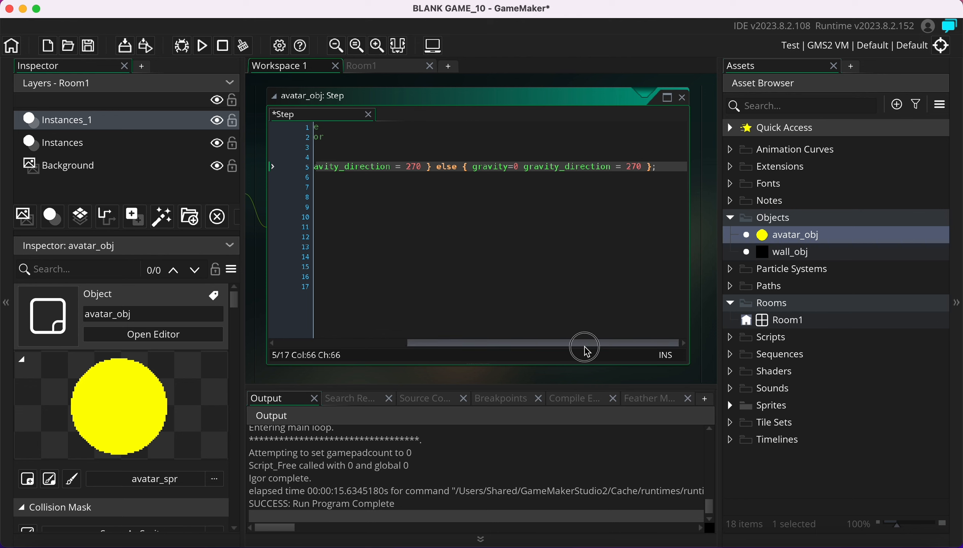
drag(587, 350, 455, 343)
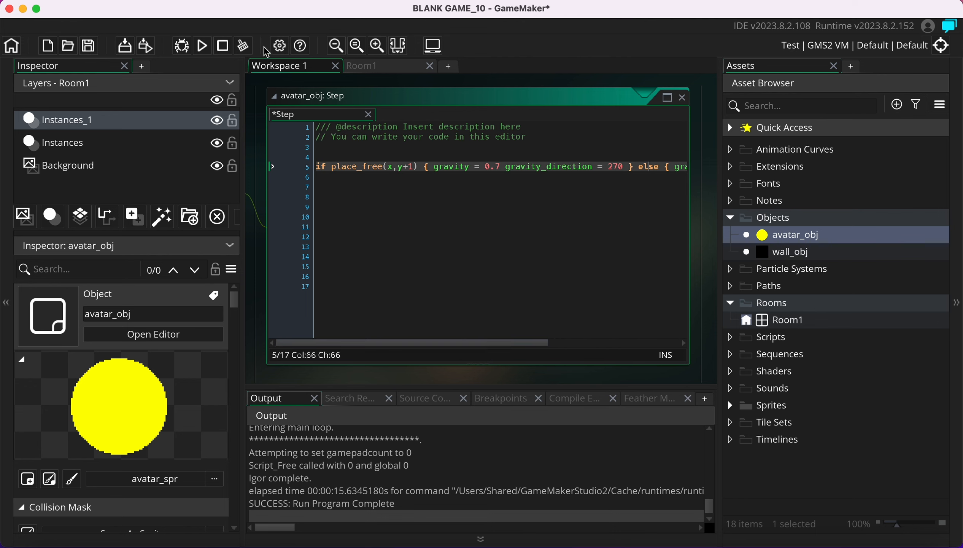
Test-run the game, close it, and collapse the avatar_obj Step code window
click(205, 43)
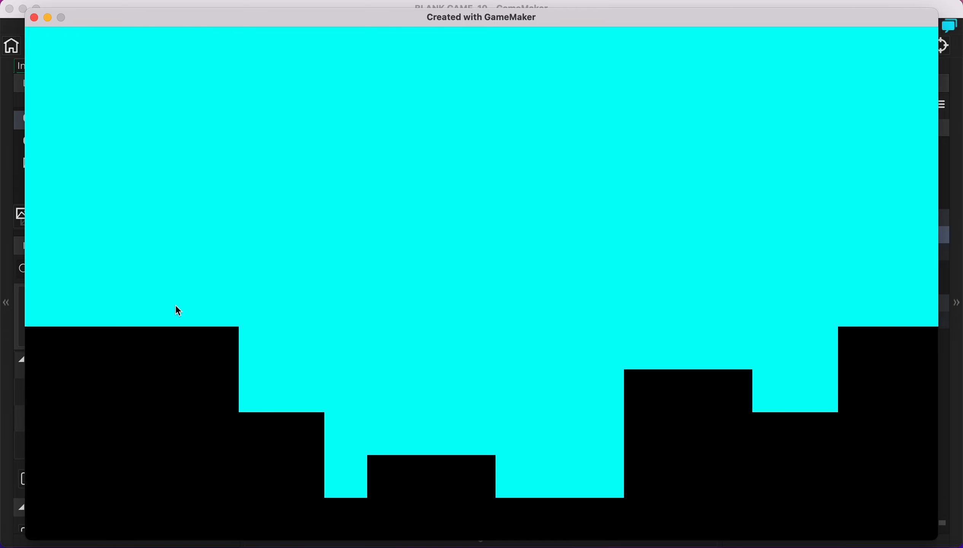
click(34, 18)
click(402, 99)
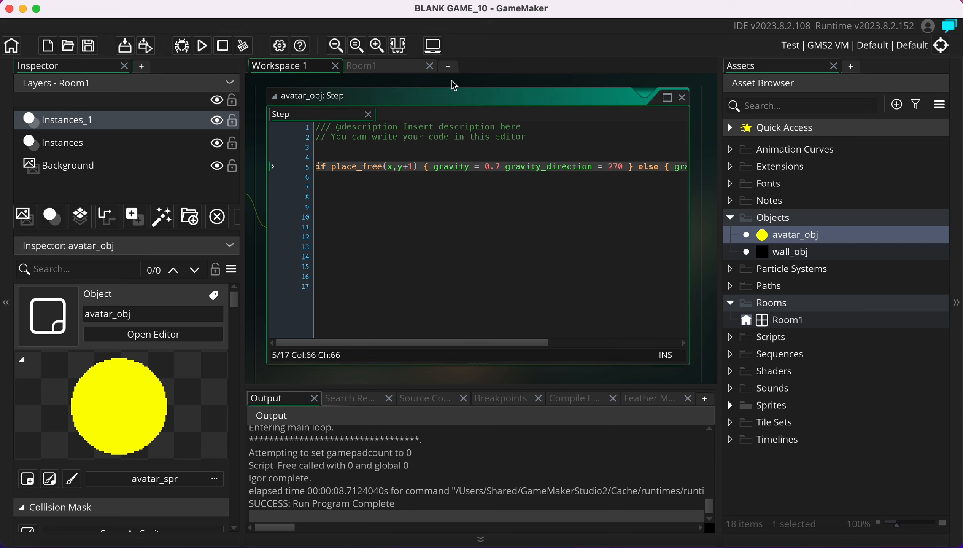
click(278, 97)
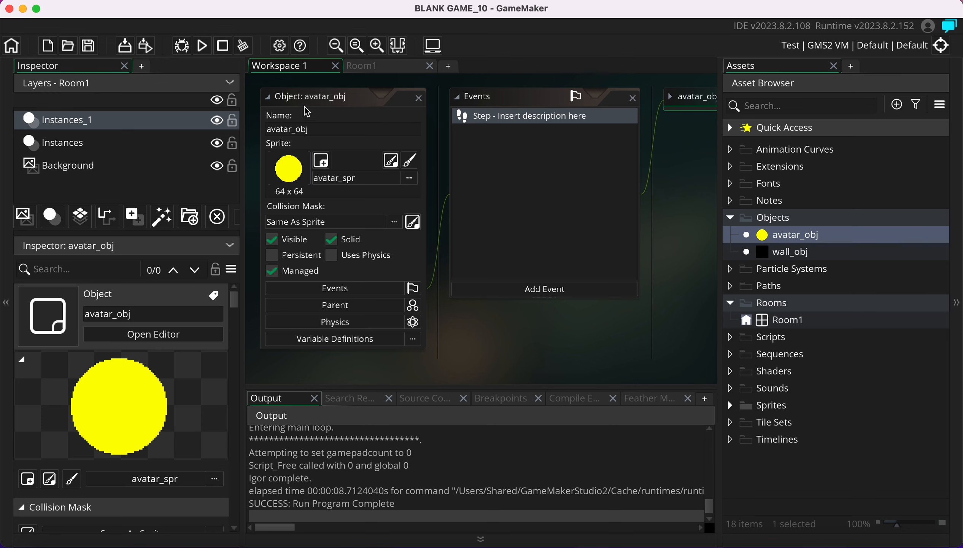
Add a wall_obj collision event to avatar_obj using GML Code
click(524, 290)
mouse_move(584, 474)
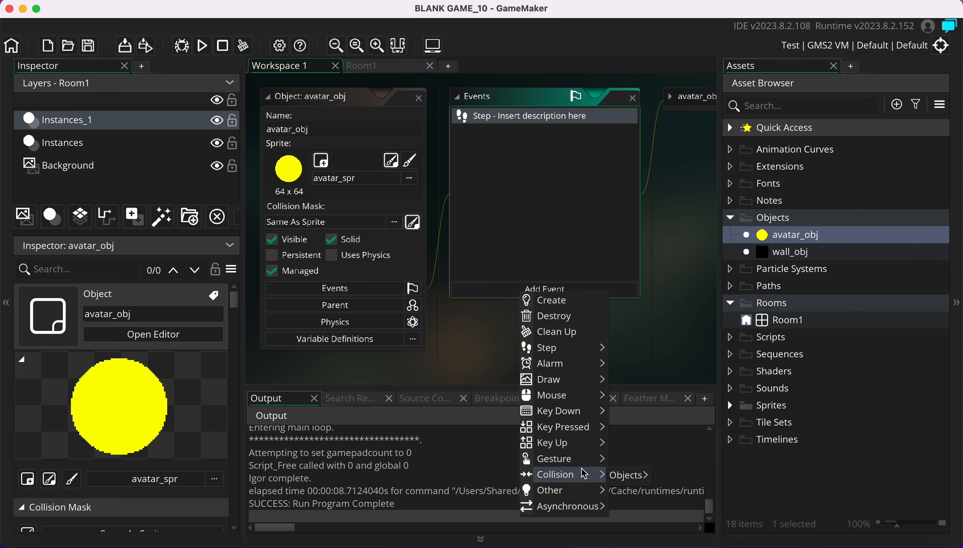
mouse_move(629, 475)
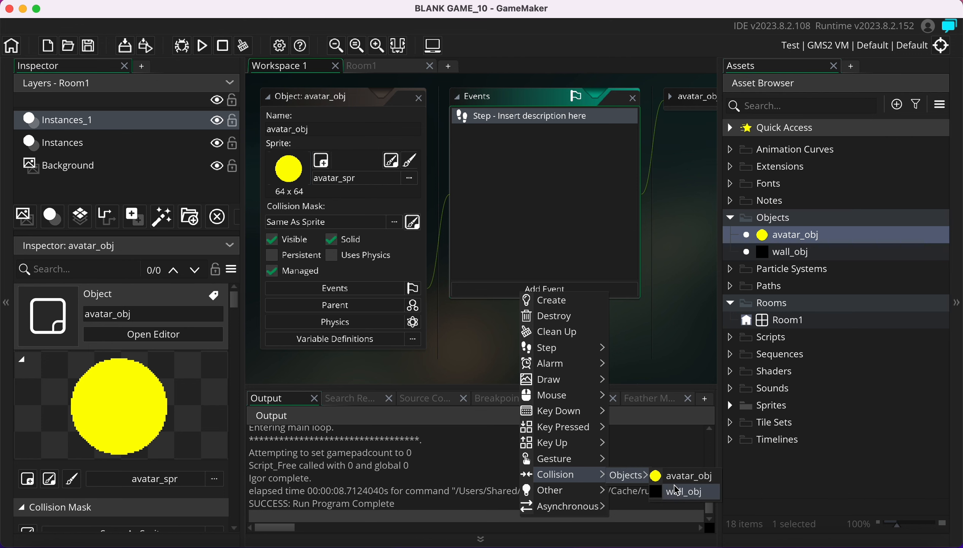
click(678, 492)
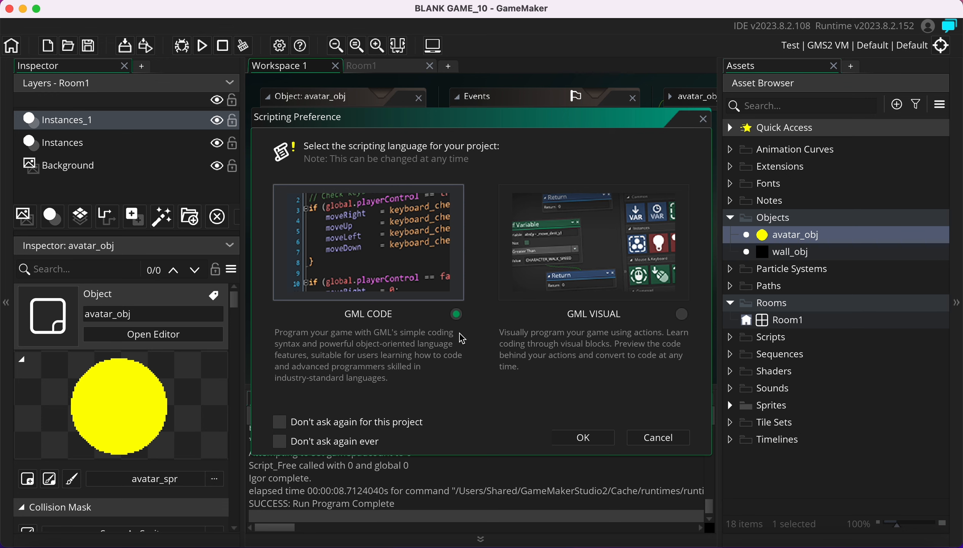
click(582, 437)
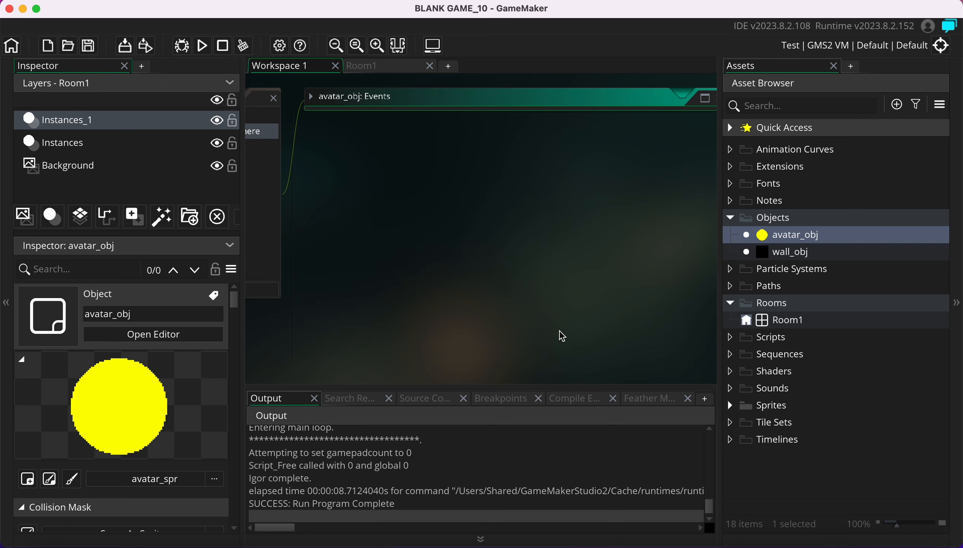
Expand the collision code window, place the caret on line 4, and bring up Notes
click(312, 98)
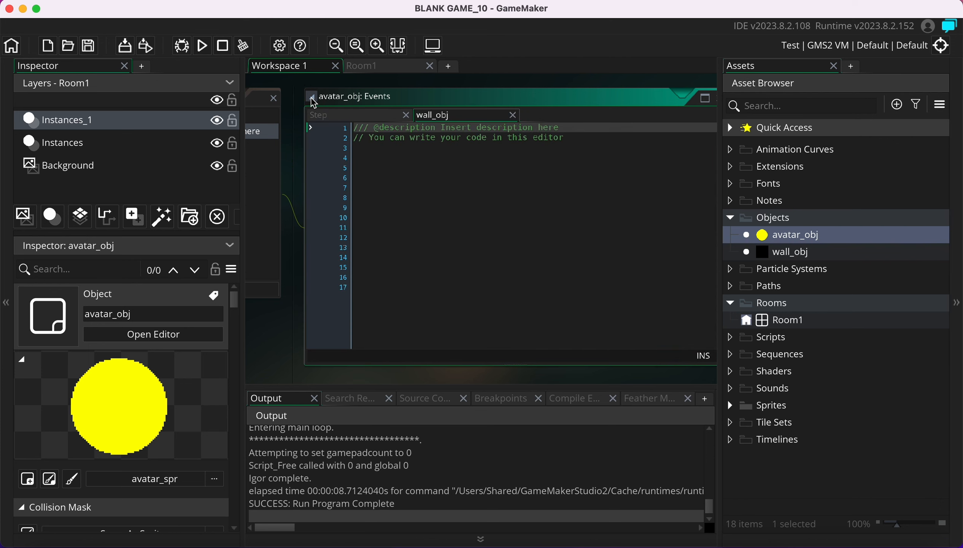
click(366, 157)
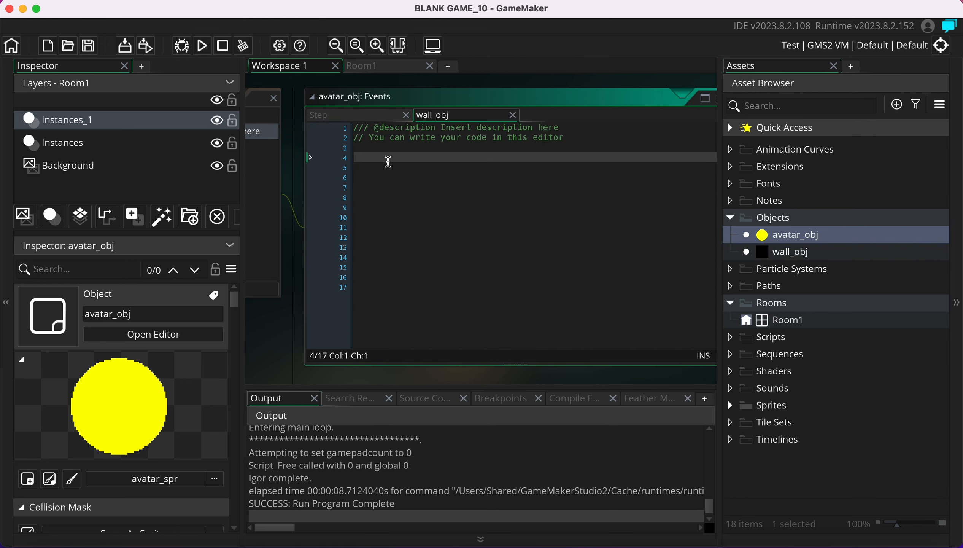
scroll(460, 185, left, 5)
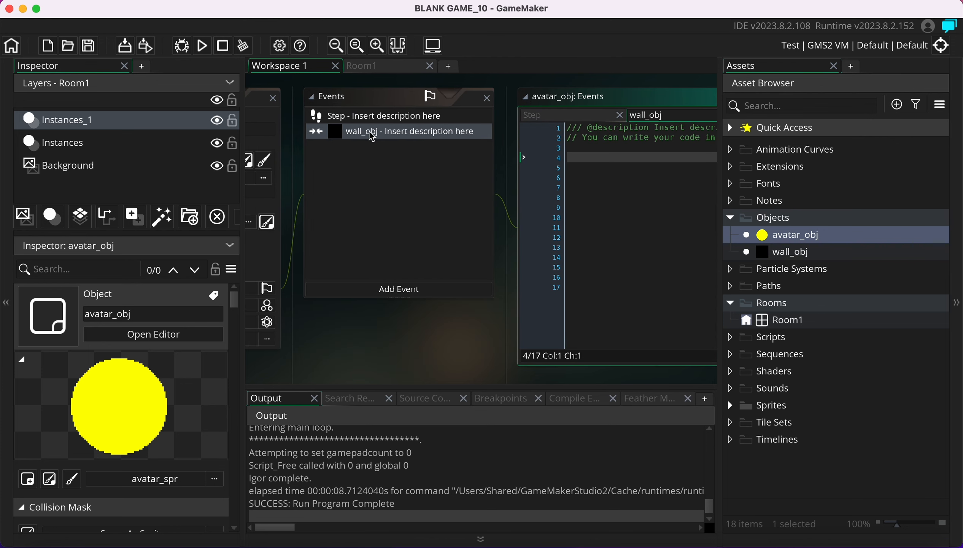
scroll(634, 168, right, 5)
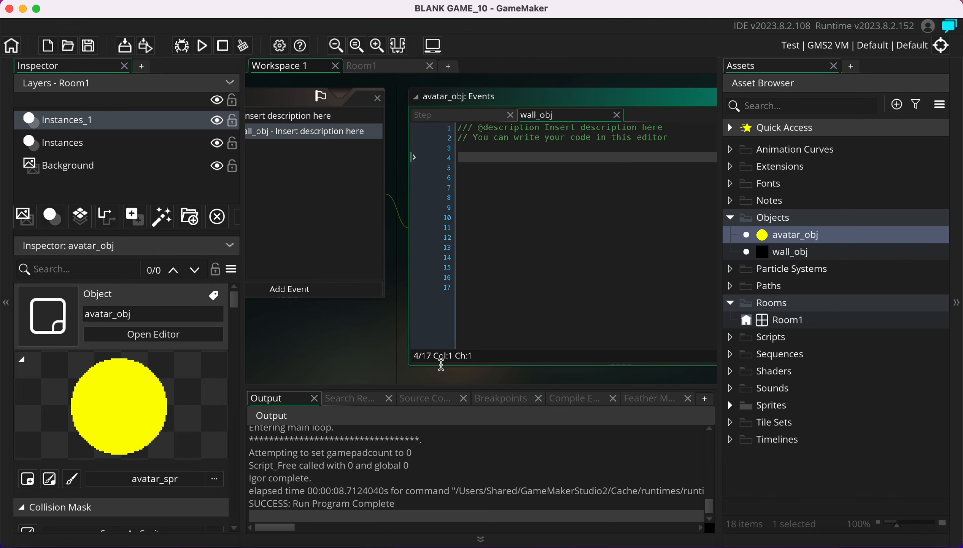
click(90, 542)
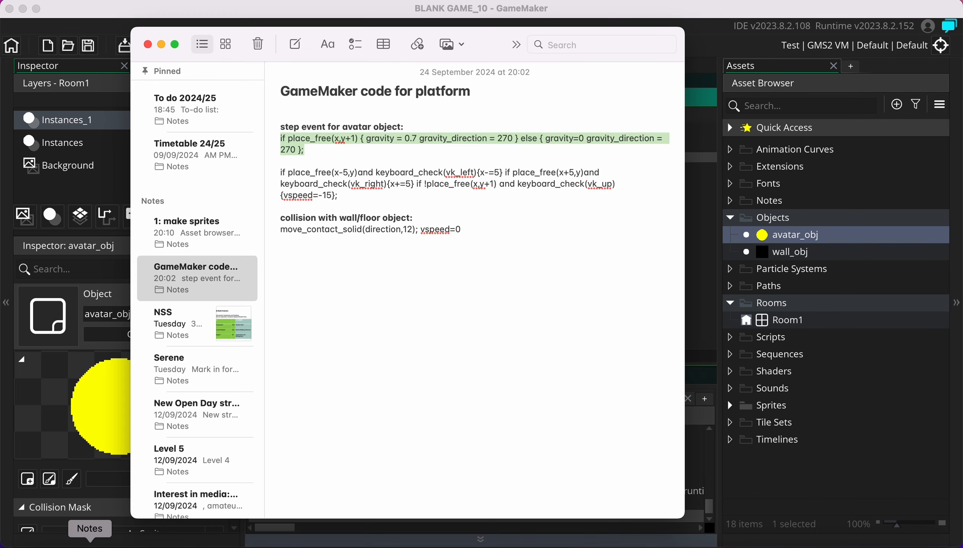
Copy the move_contact_solid(direction,12); vspeed=0 line from the note onto collision code line 5
click(446, 203)
click(474, 233)
drag(474, 233, 262, 232)
key(super+c)
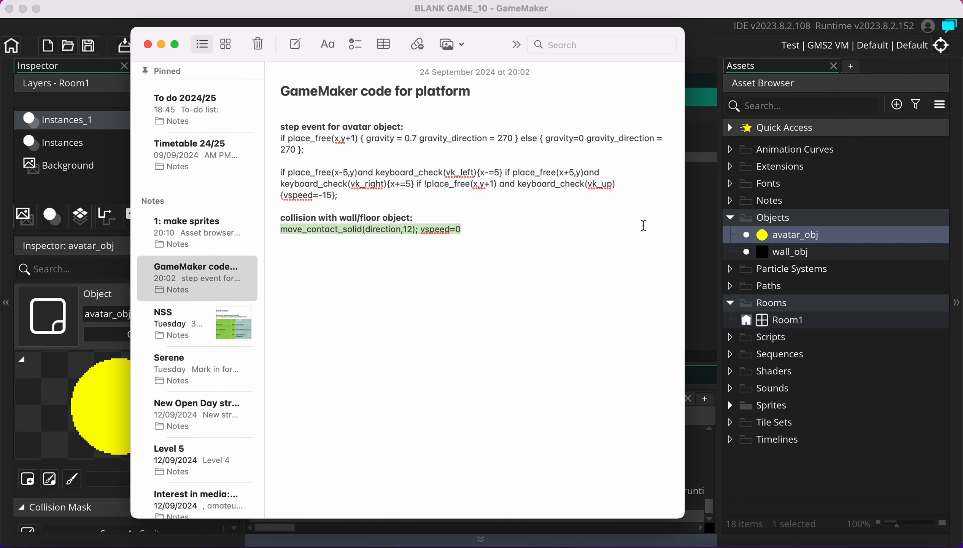
click(690, 258)
click(493, 167)
key(super+v)
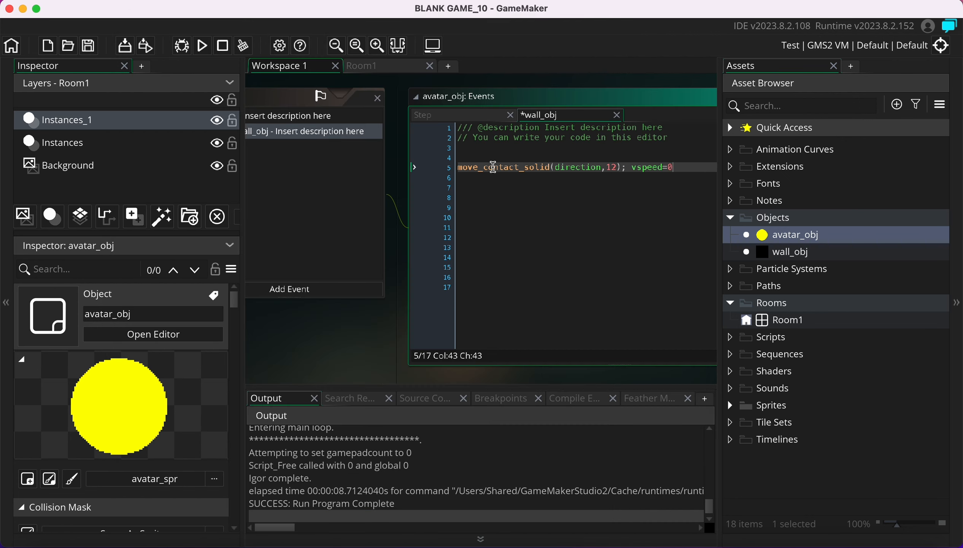
Check the pasted line's trailing vspeed=0 and return the caret to line 5's end
scroll(584, 223, right, 3)
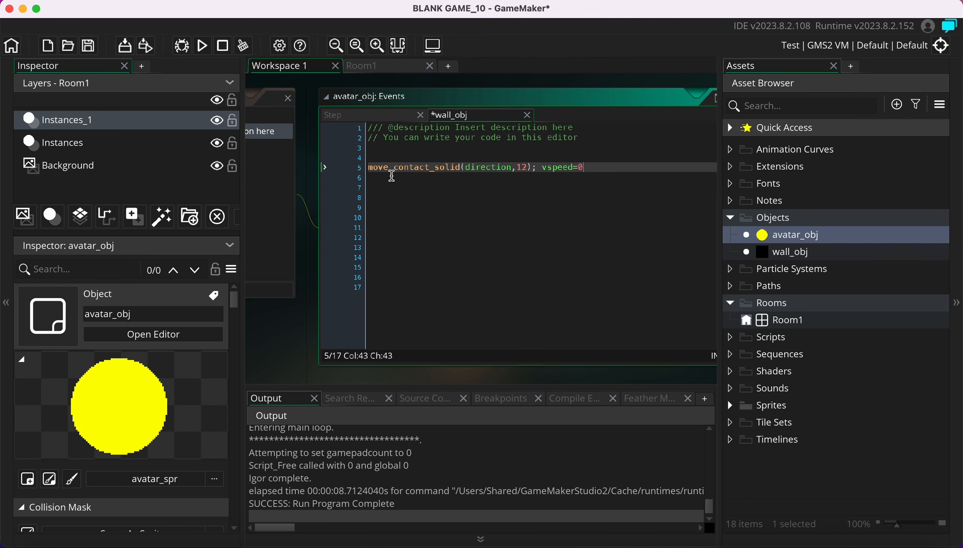
scroll(370, 190, left, 10)
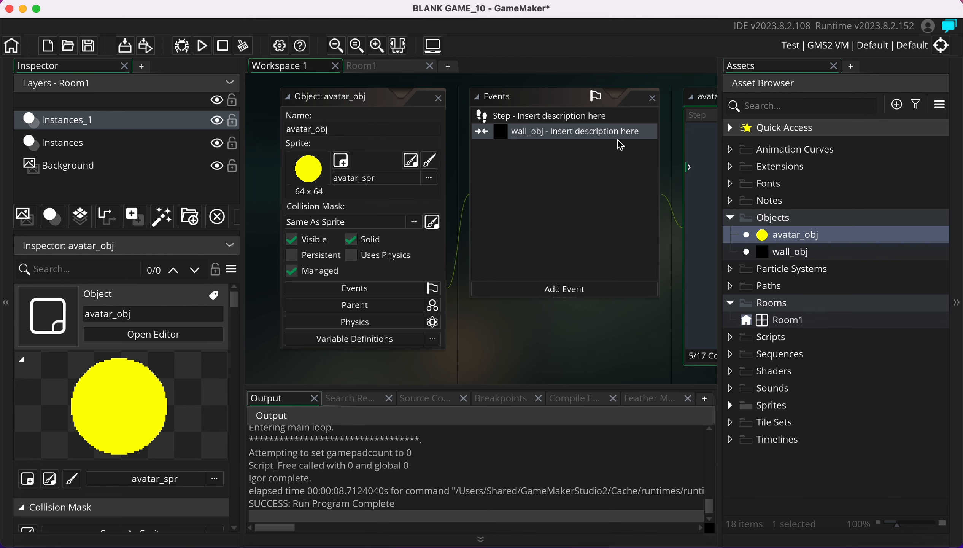
scroll(592, 199, right, 10)
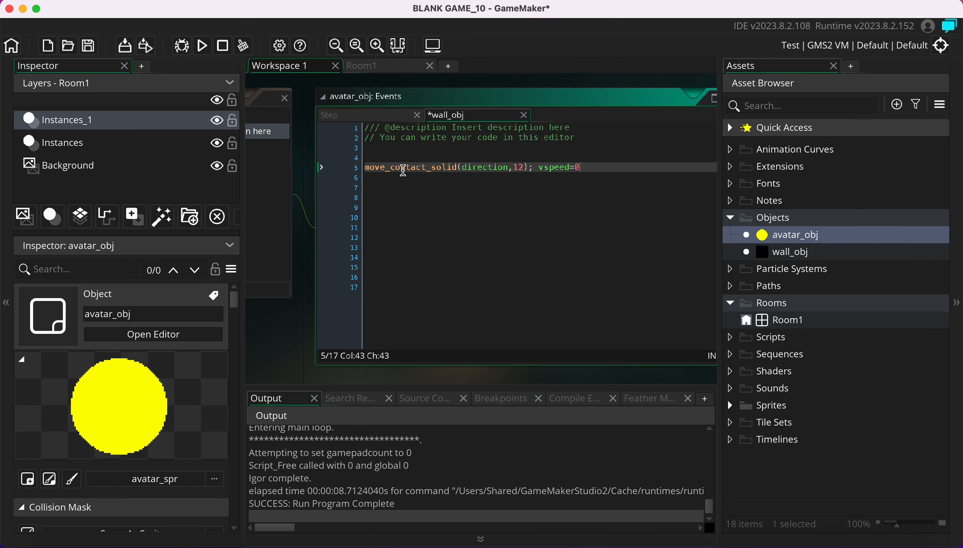
mouse_move(403, 171)
mouse_move(512, 169)
click(584, 168)
drag(584, 168, 540, 168)
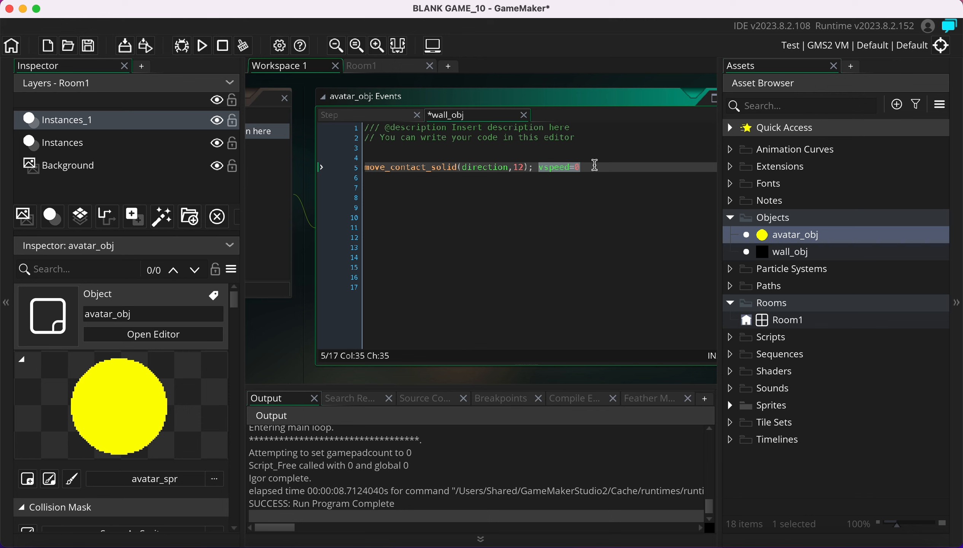
key(shift+Right)
key(shift+Right)
key(shift+Right)
key(shift+Right)
key(shift+Right)
key(shift+Right)
key(shift+Right)
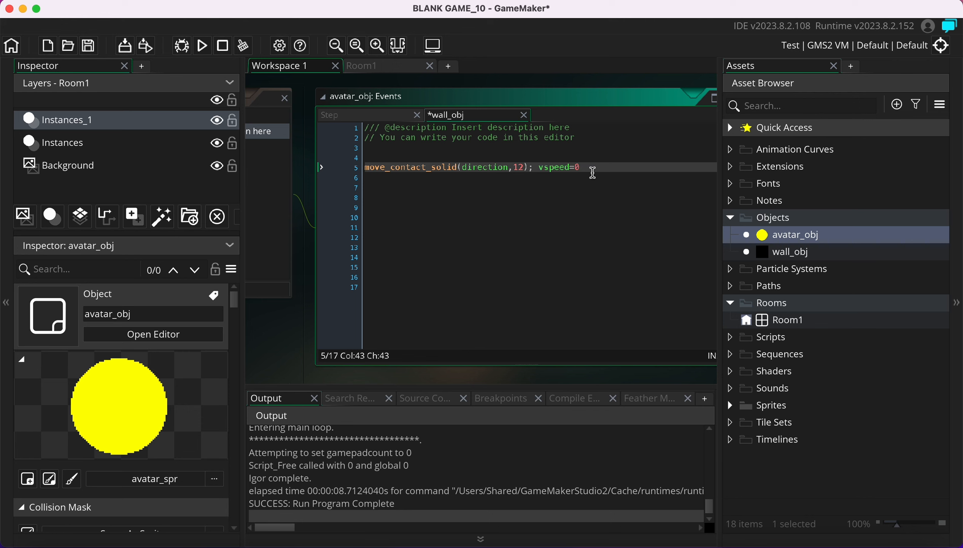
drag(588, 168, 558, 170)
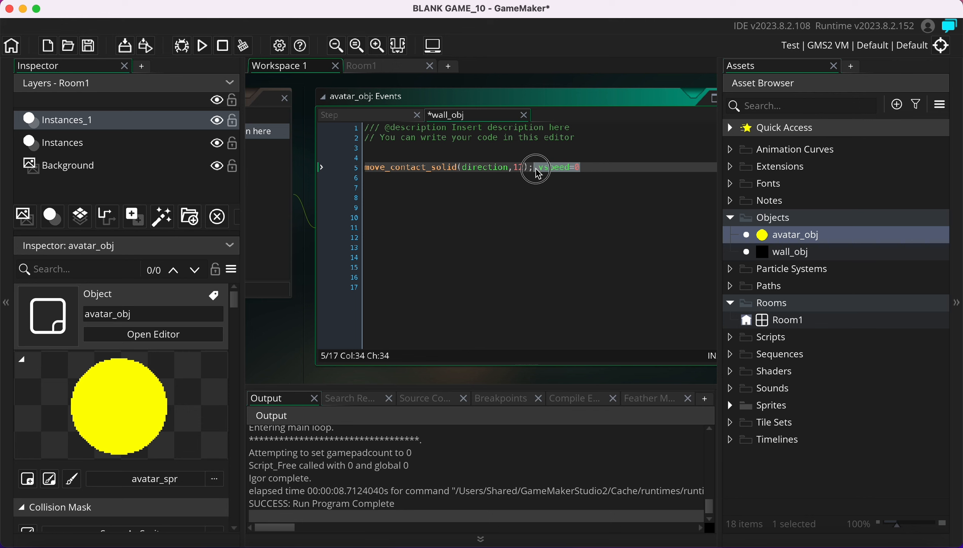
click(538, 206)
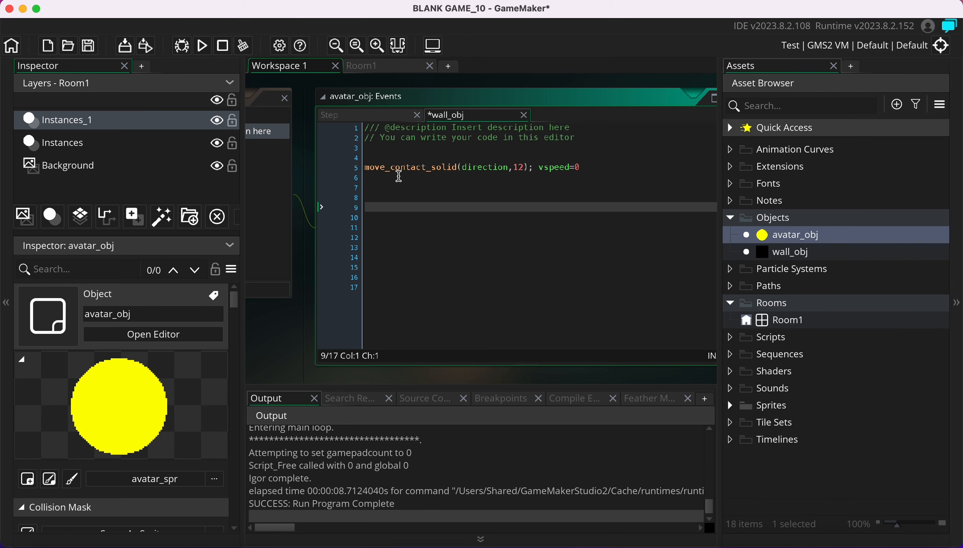
click(580, 167)
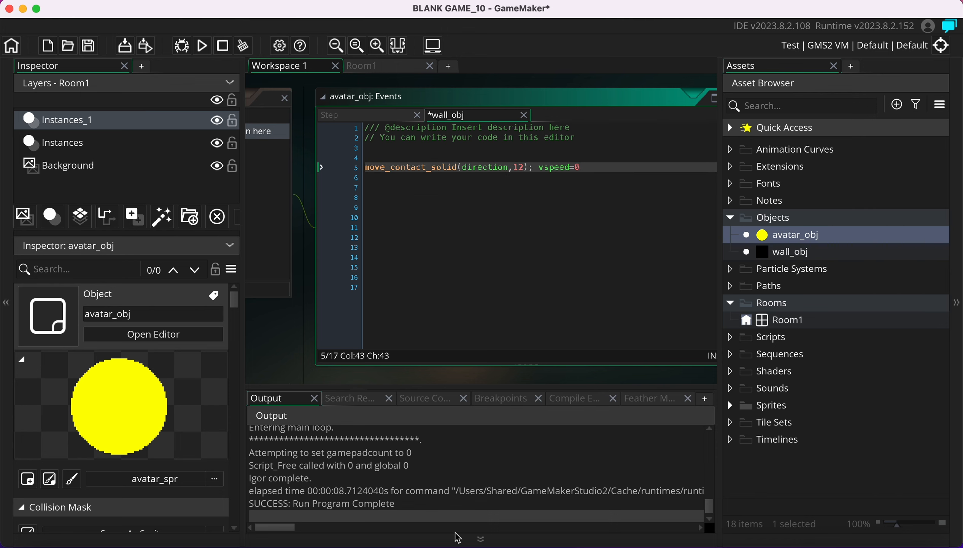
Run the game to confirm the yellow ball rests on the black terrain, then close the game window
click(210, 46)
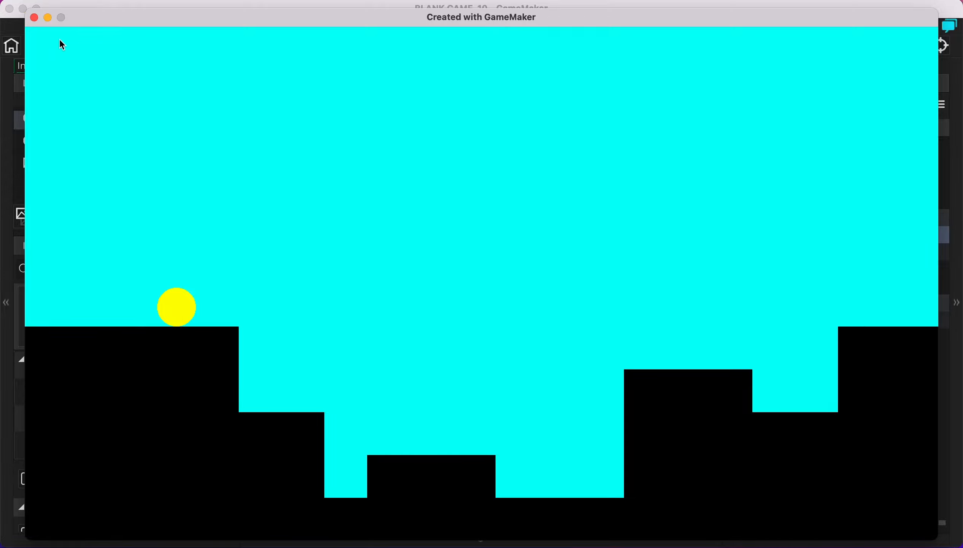
click(34, 17)
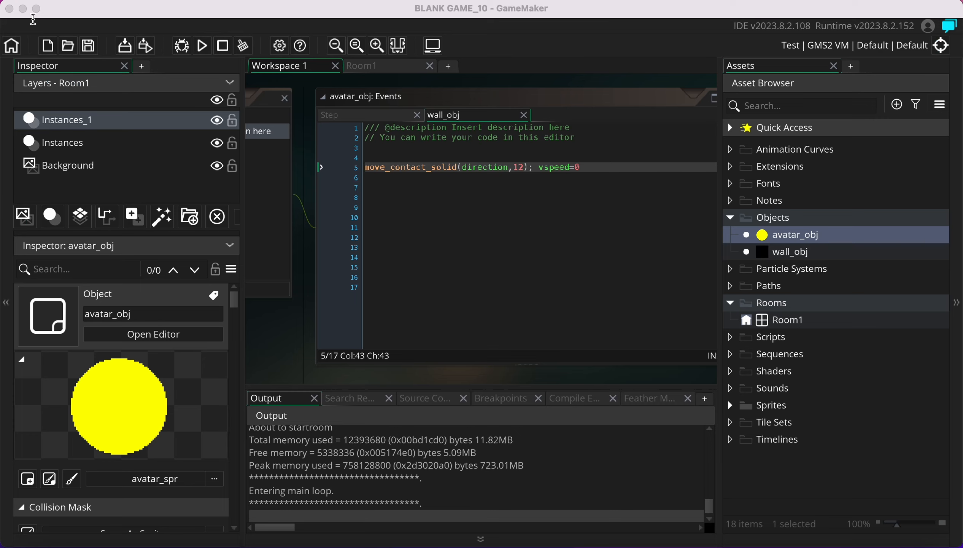
Add a Key Down – Left event to avatar_obj from the Add Event menu
scroll(439, 266, left, 10)
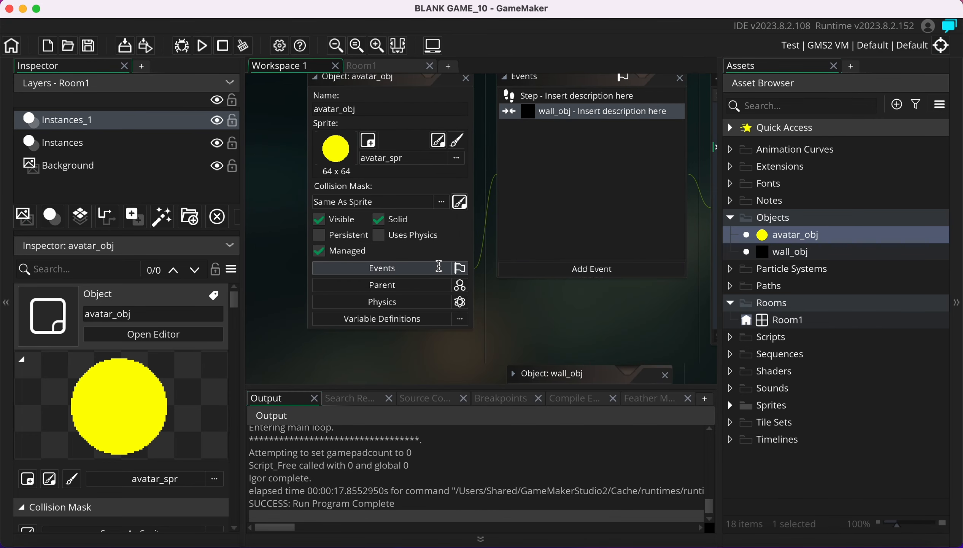
scroll(438, 266, right, 3)
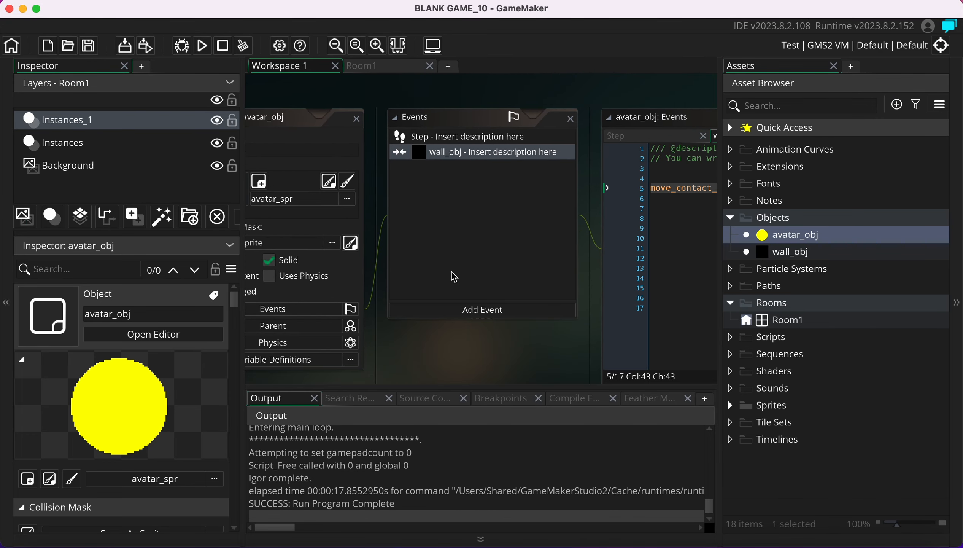
scroll(474, 312, left, 3)
scroll(474, 312, down, 1)
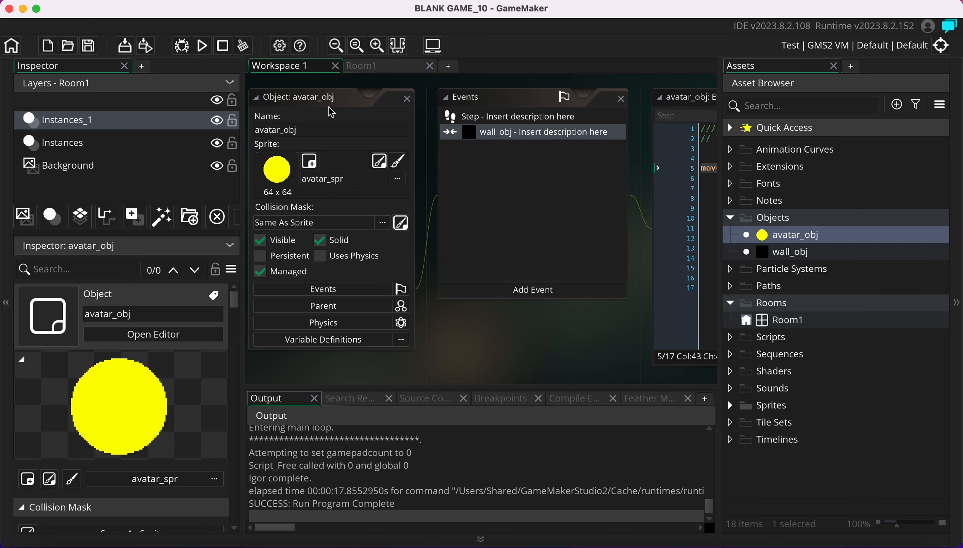
click(522, 294)
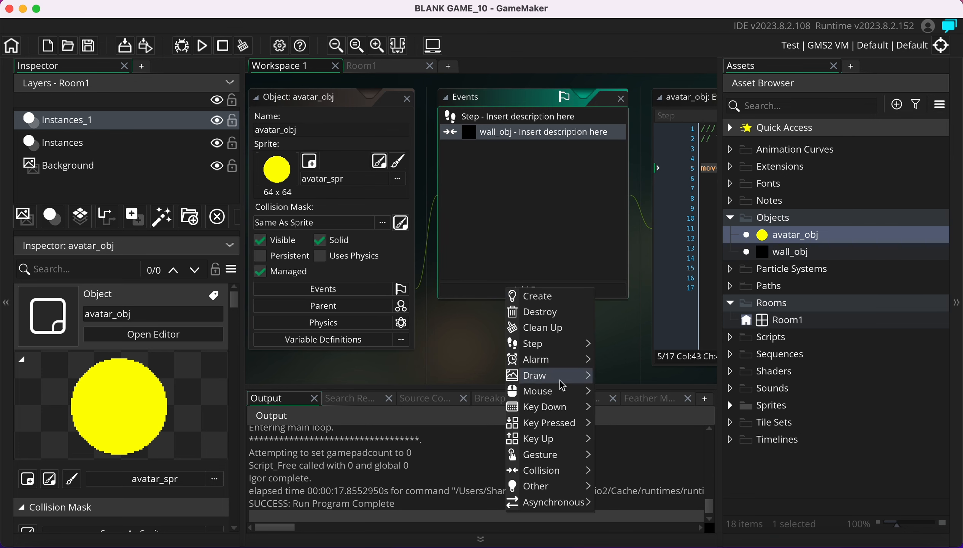
mouse_move(569, 411)
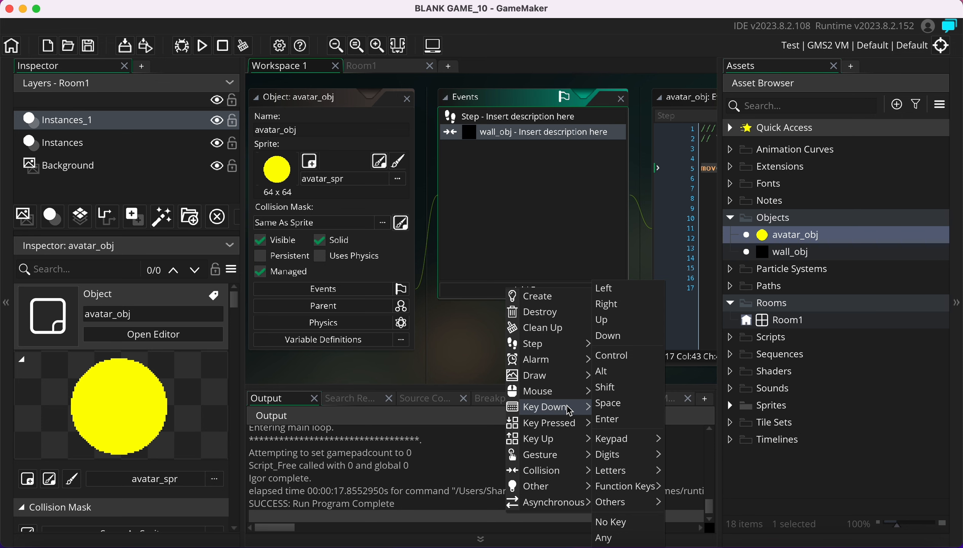
click(629, 289)
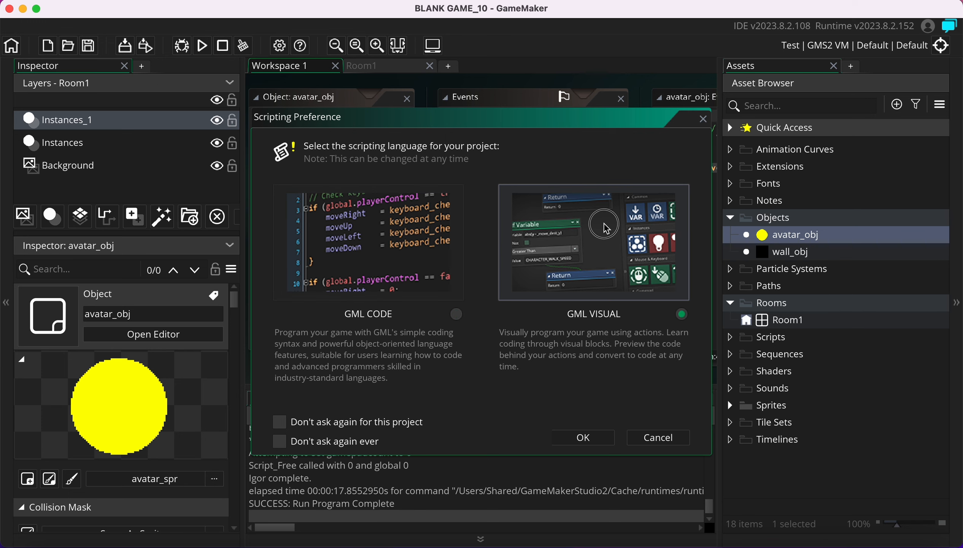
Confirm the scripting choice and add a Set Direction Fixed action pointing left (180)
click(582, 436)
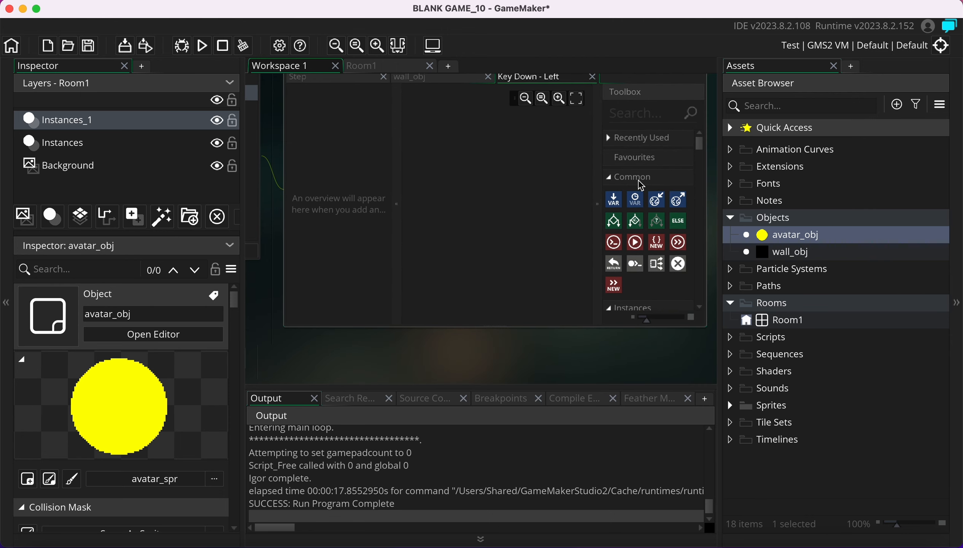
scroll(641, 186, down, 5)
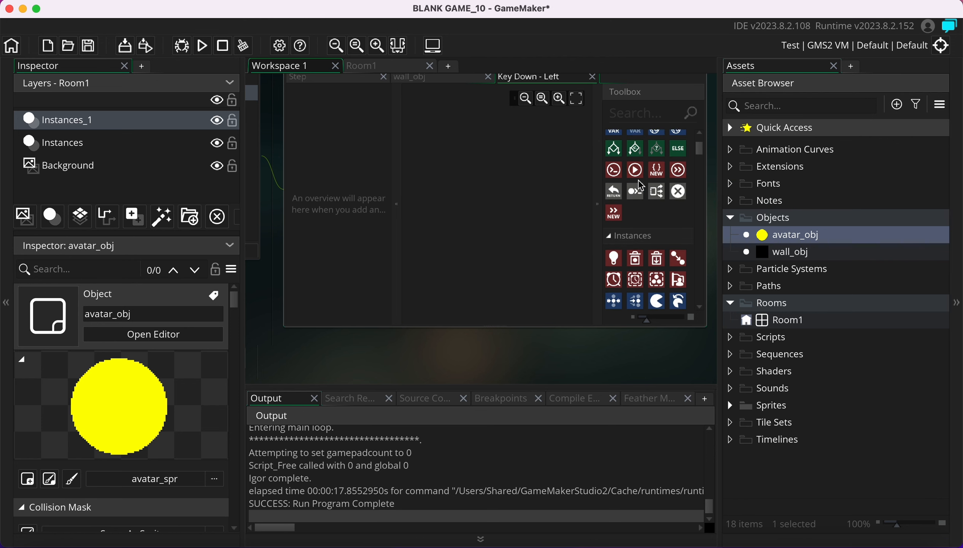
scroll(641, 186, down, 1)
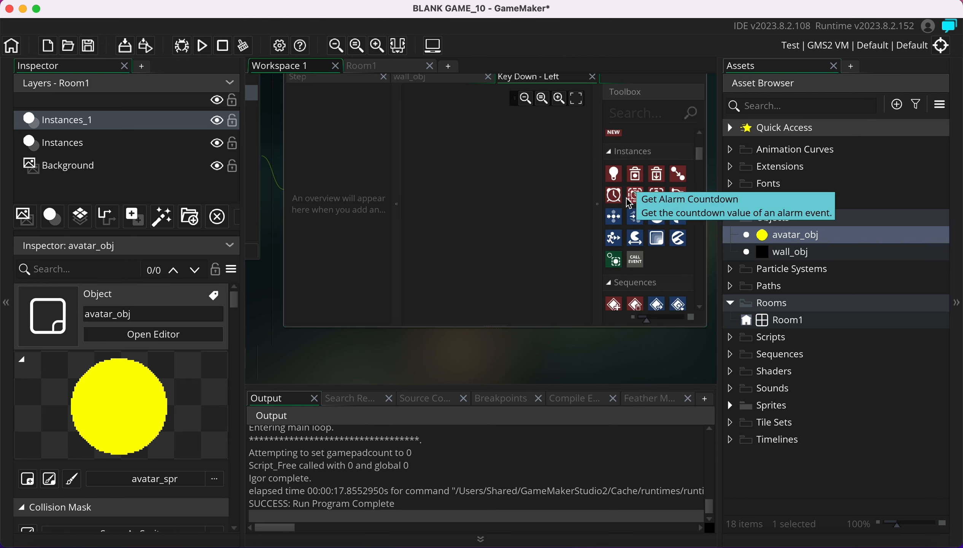
scroll(642, 222, down, 8)
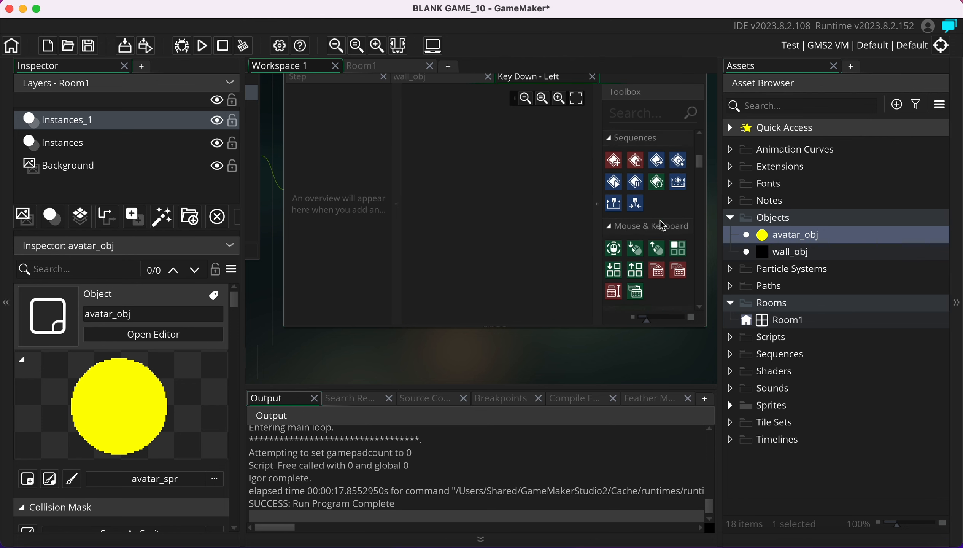
scroll(663, 226, down, 5)
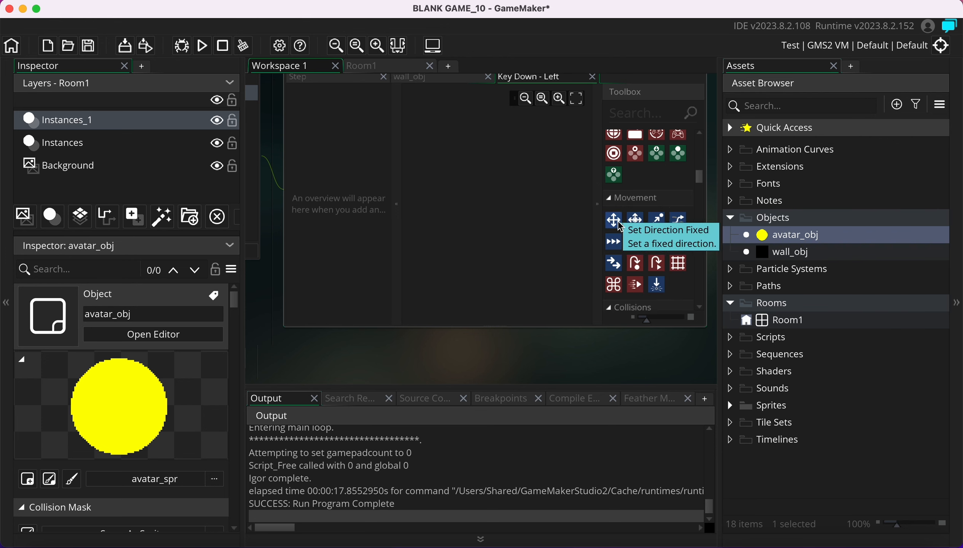
drag(616, 220, 494, 162)
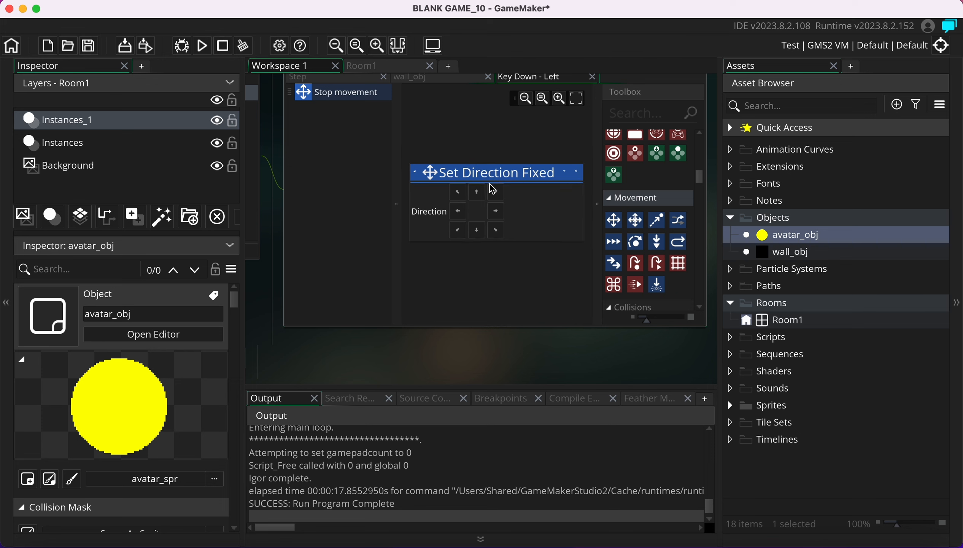
click(460, 211)
Try dragging a Set Speed action from the Movement toolbox into the Left event
scroll(481, 282, up, 6)
scroll(480, 283, left, 5)
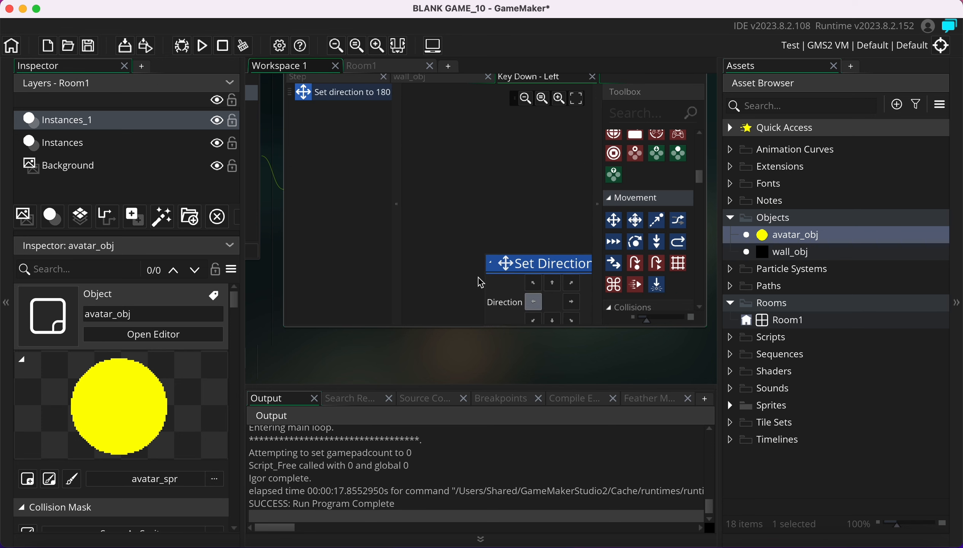
scroll(481, 283, down, 8)
scroll(481, 282, right, 4)
scroll(317, 311, left, 5)
scroll(318, 312, up, 2)
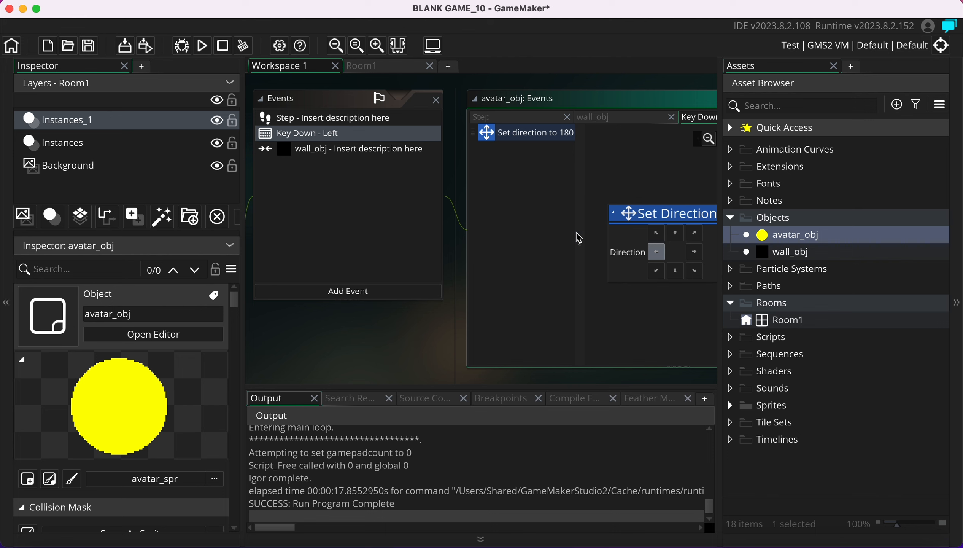
scroll(578, 238, down, 3)
scroll(578, 238, right, 2)
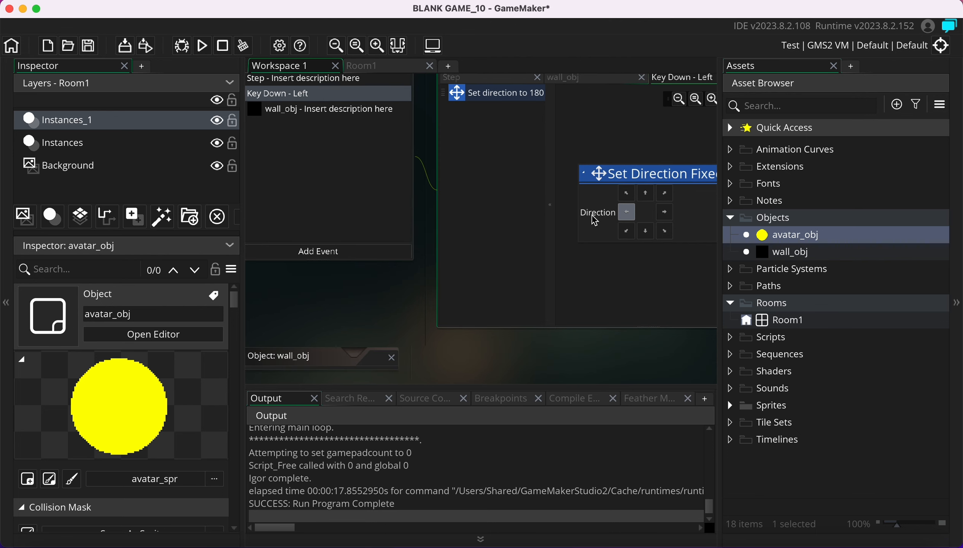
scroll(673, 381, right, 5)
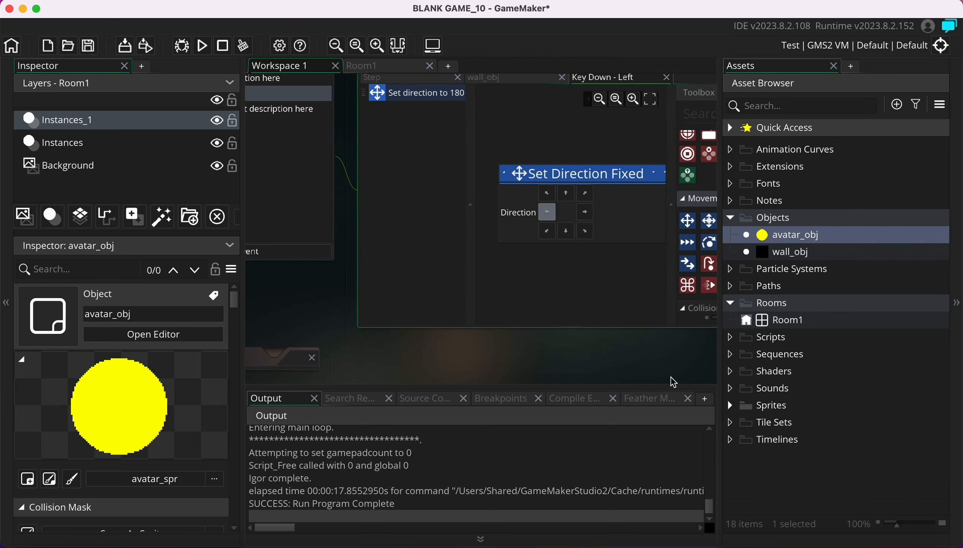
scroll(672, 380, down, 1)
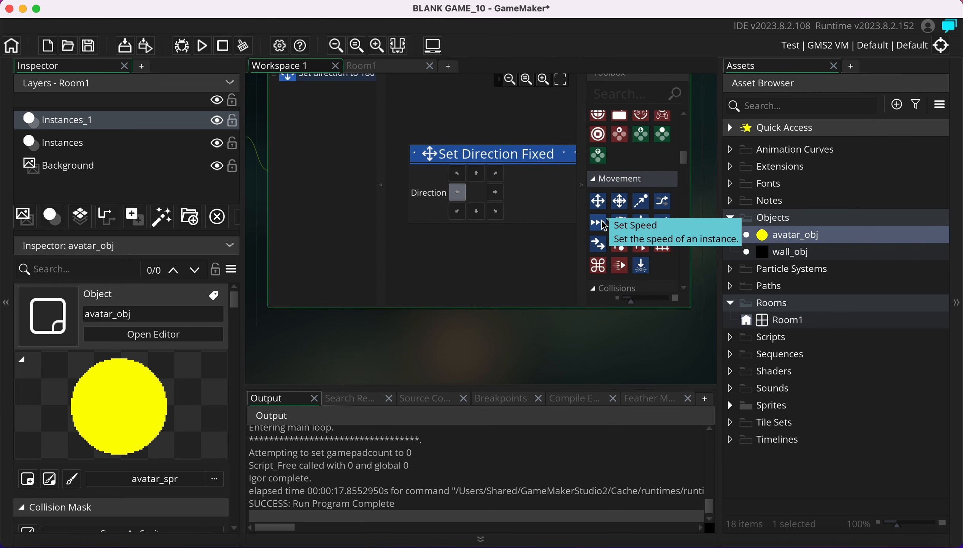
drag(601, 222, 282, 100)
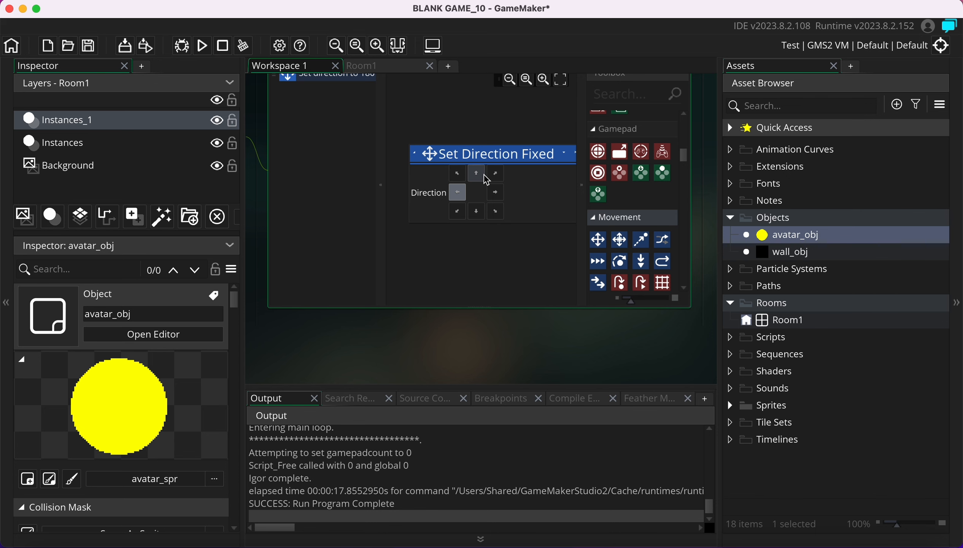
scroll(484, 175, up, 3)
scroll(481, 171, down, 3)
scroll(317, 191, up, 2)
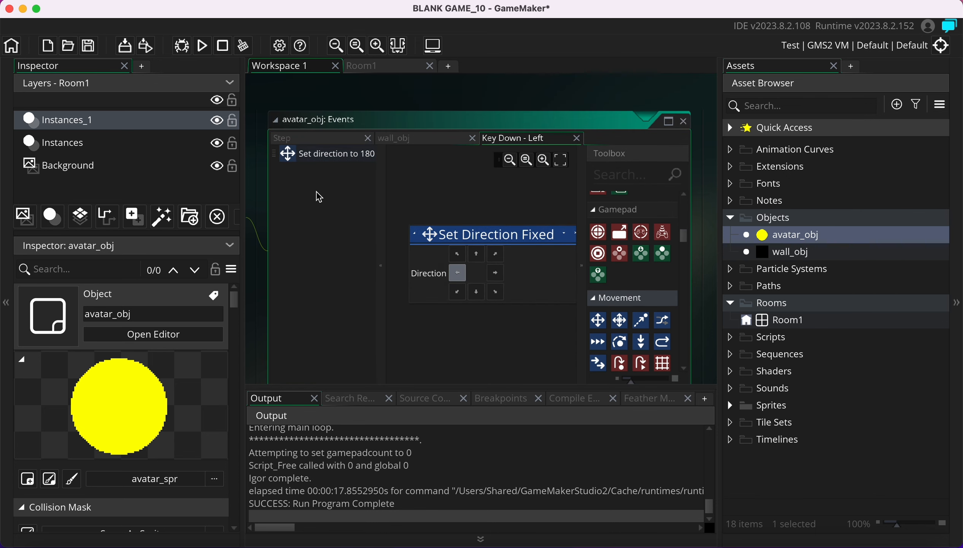
drag(598, 344, 344, 193)
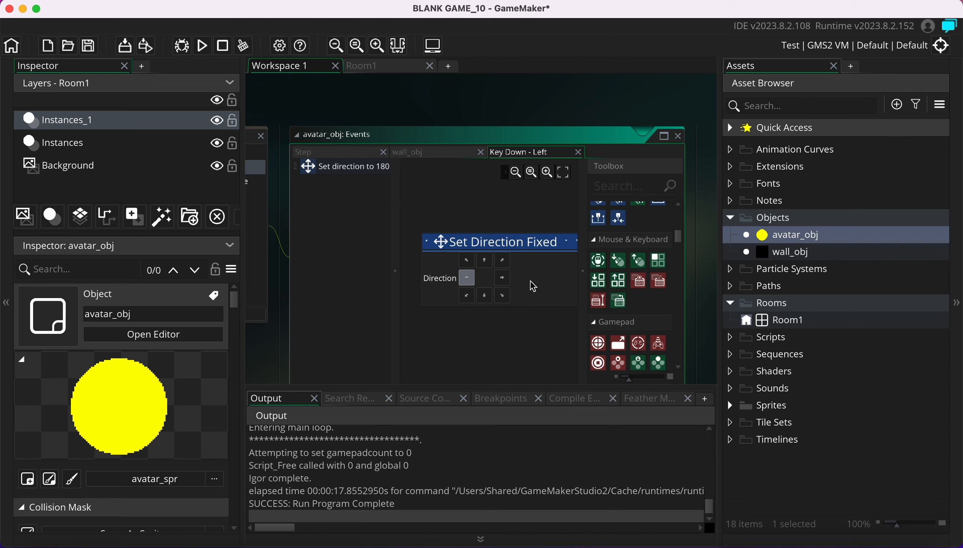
Place Set Speed above the direction action and set its speed to 3
scroll(342, 232, left, 3)
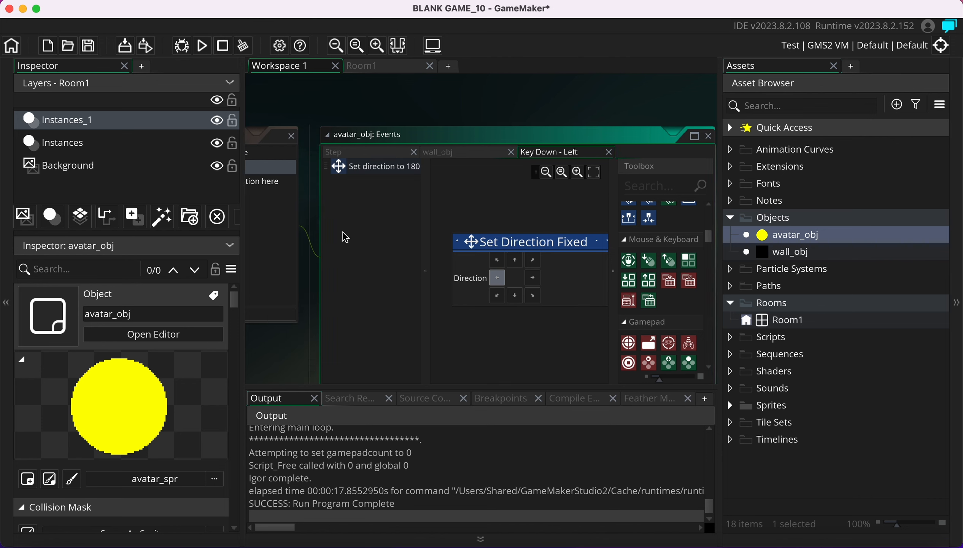
scroll(342, 232, right, 2)
scroll(342, 233, down, 1)
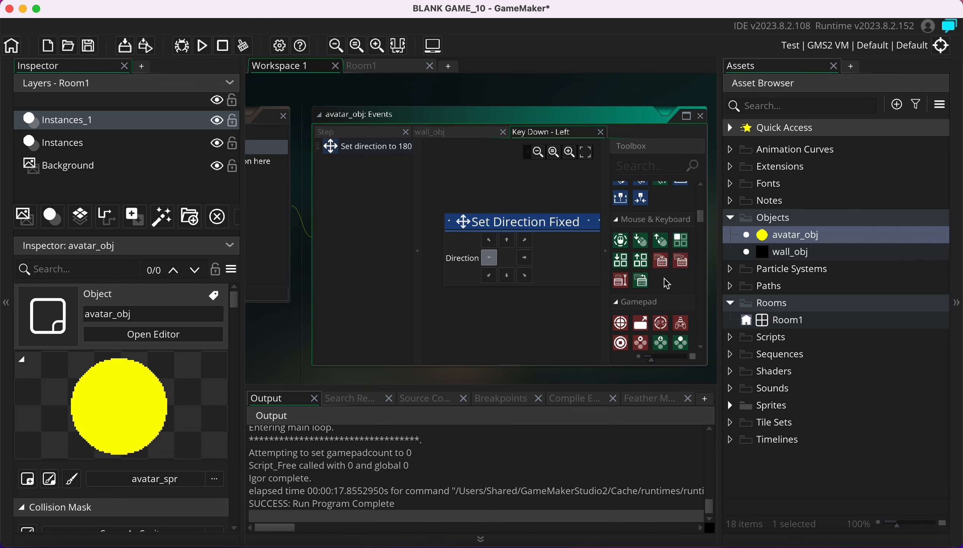
scroll(650, 290, down, 5)
click(619, 325)
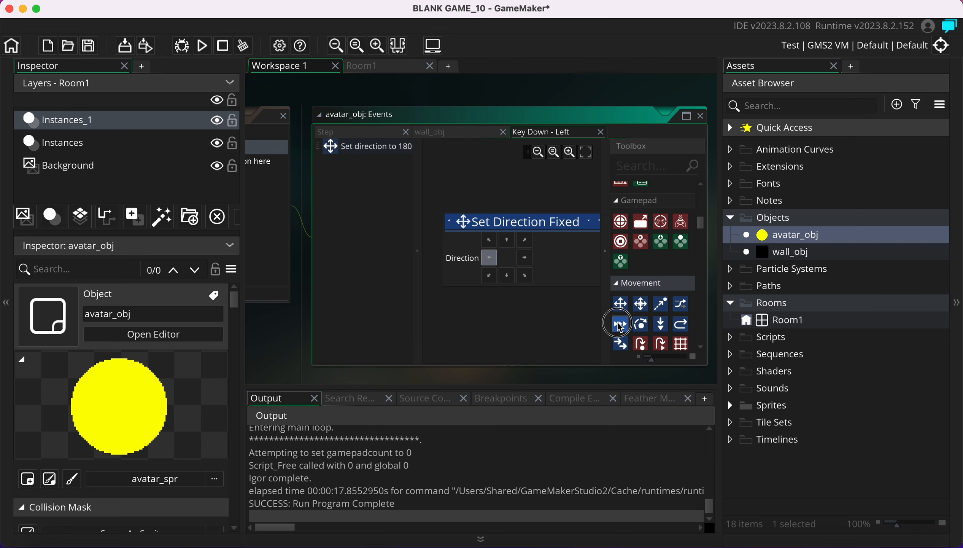
drag(619, 327, 485, 179)
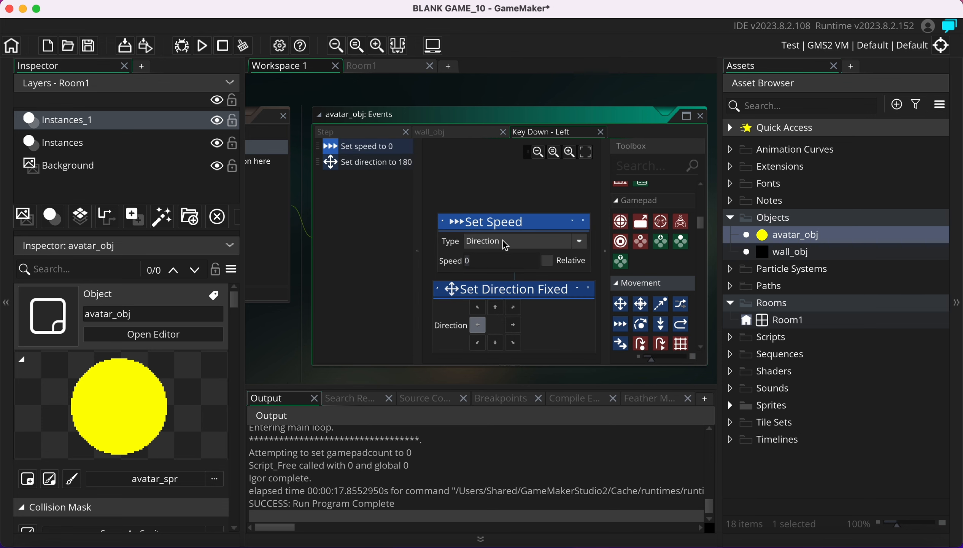
click(464, 261)
text(3)
drag(488, 263, 442, 263)
text(3)
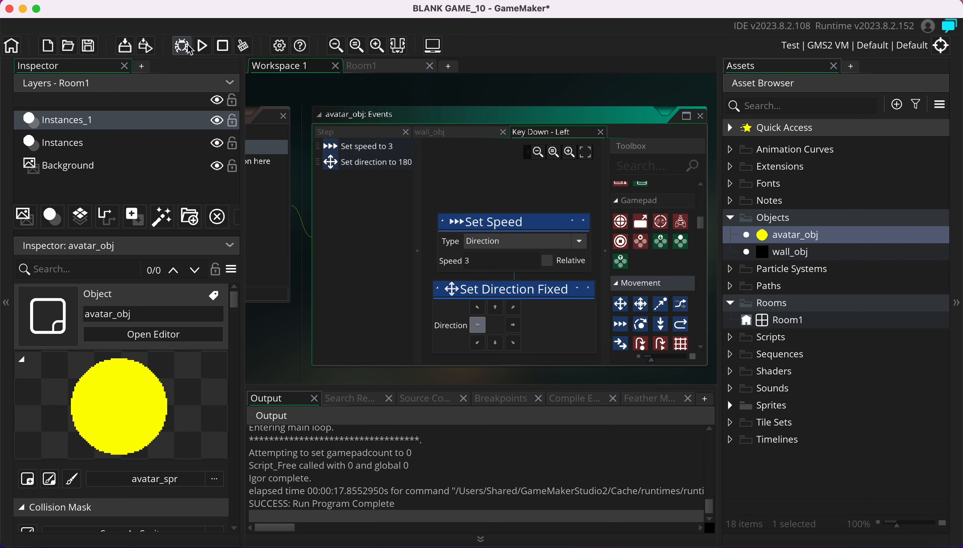
Add a Key Down – Right event to avatar_obj using GML Visual
scroll(308, 235, left, 2)
scroll(308, 235, down, 1)
scroll(308, 240, left, 3)
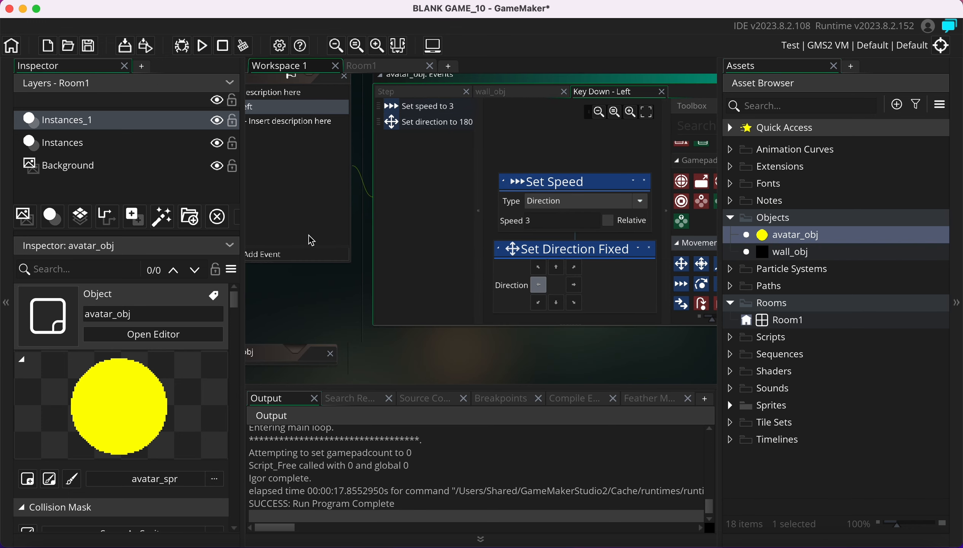
scroll(309, 240, up, 2)
click(313, 295)
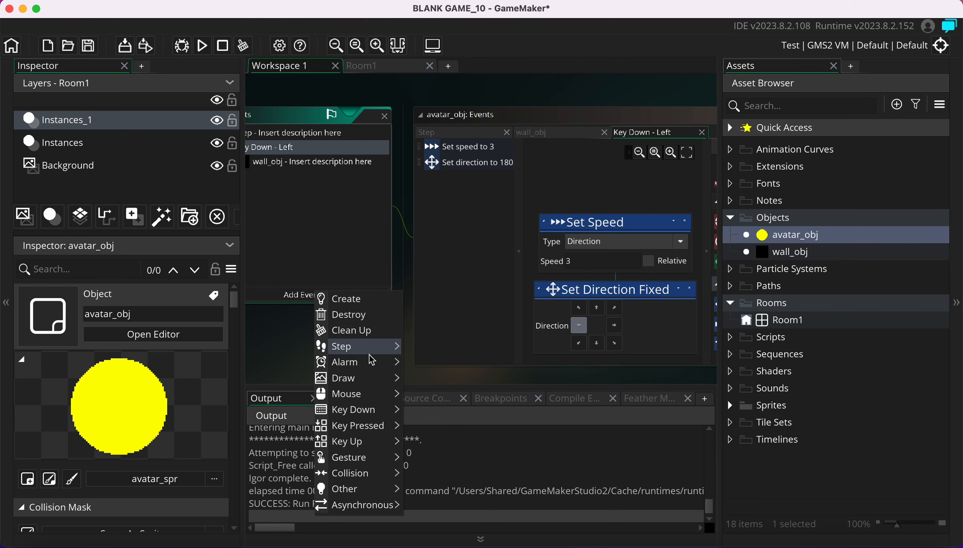
mouse_move(374, 417)
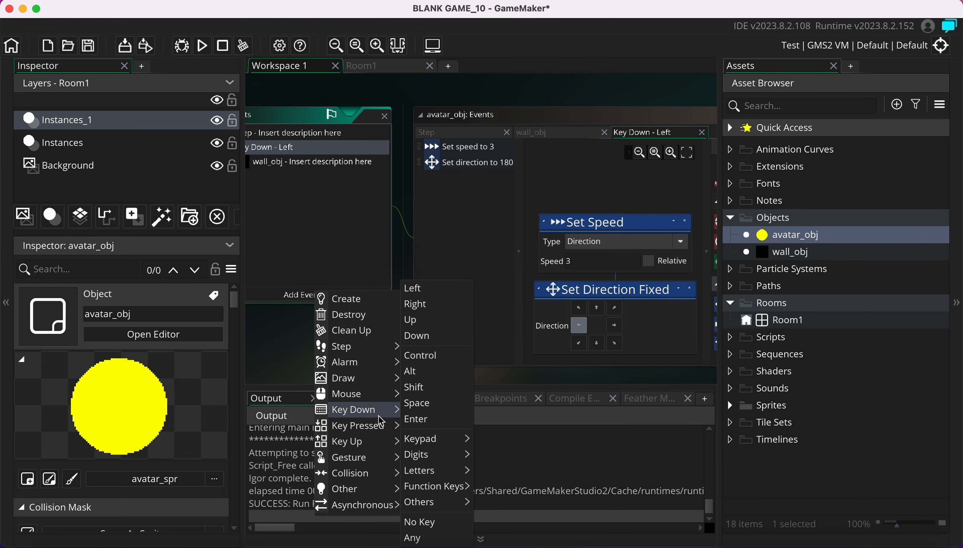
click(426, 305)
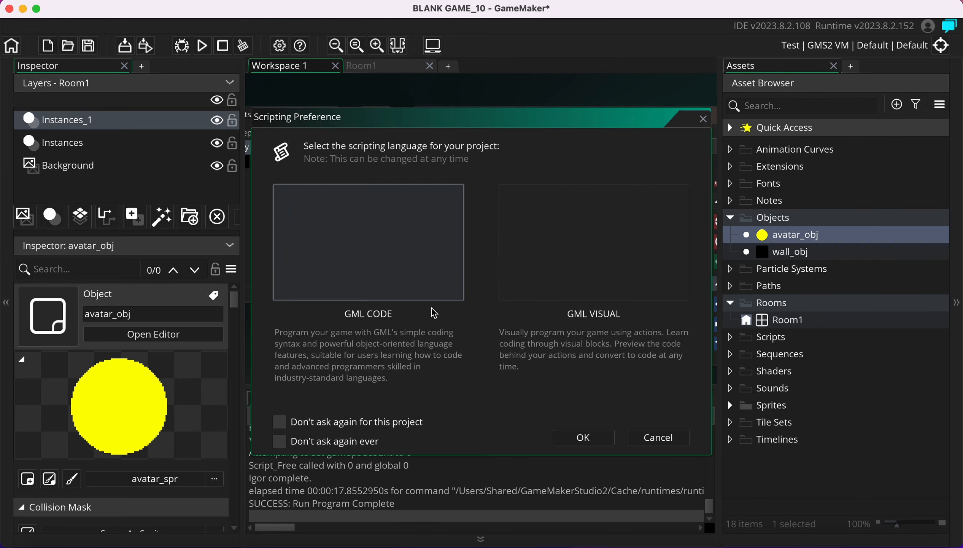
click(575, 272)
click(590, 436)
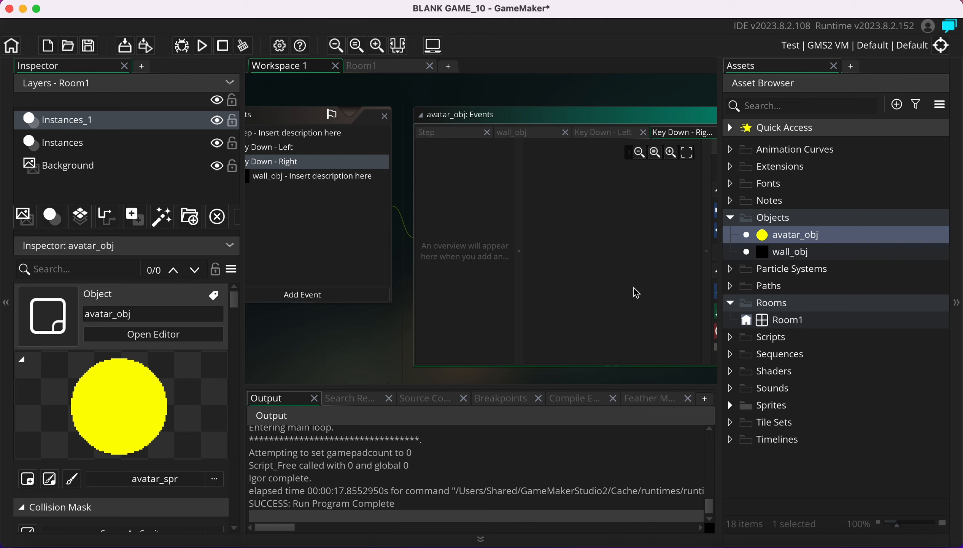
Rearrange the avatar_obj events window and widen the action toolbox to fit the workspace
drag(598, 119, 565, 121)
drag(672, 99, 636, 99)
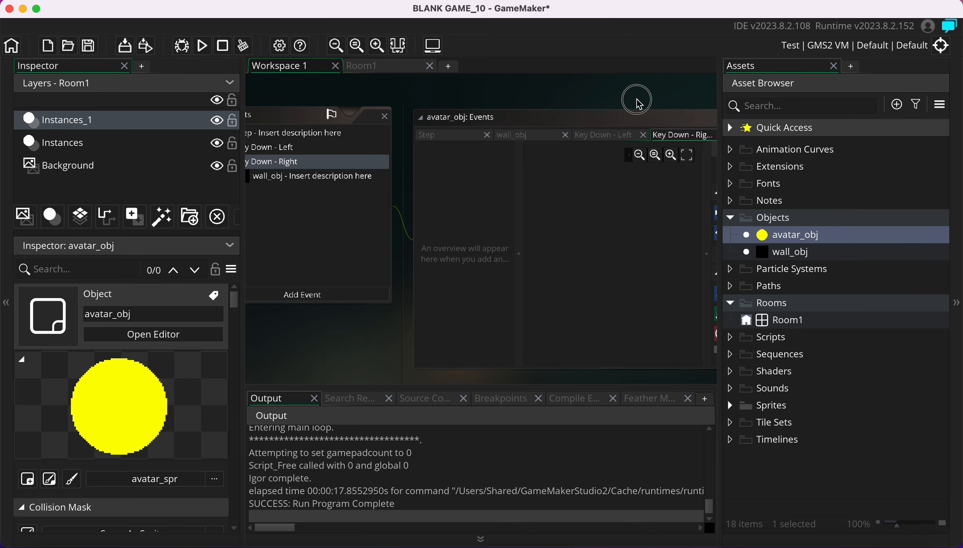
click(627, 99)
click(627, 116)
click(635, 93)
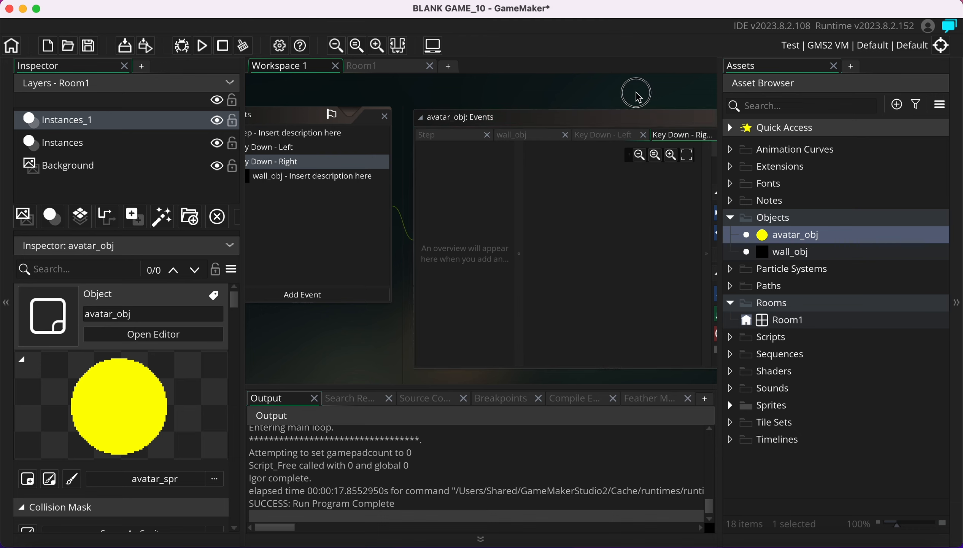
click(568, 123)
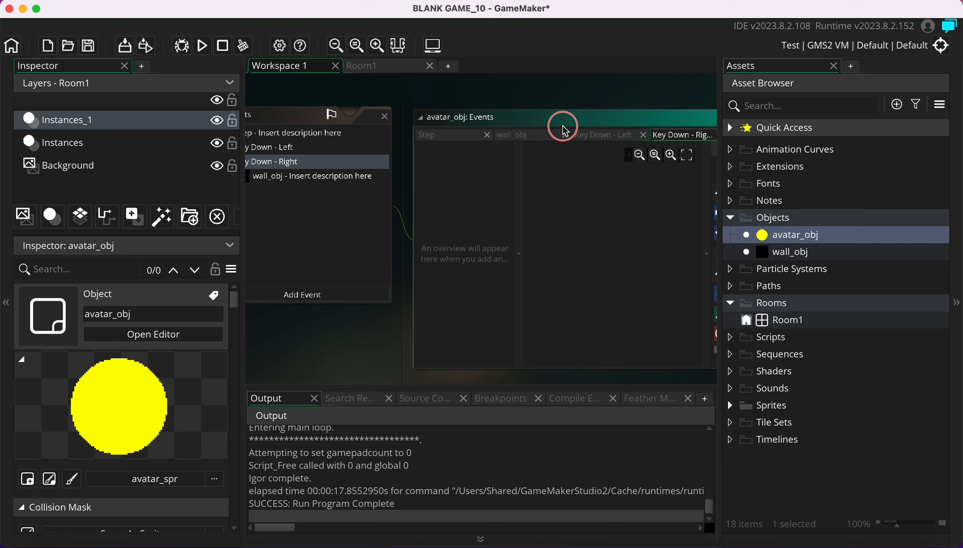
click(589, 200)
click(716, 206)
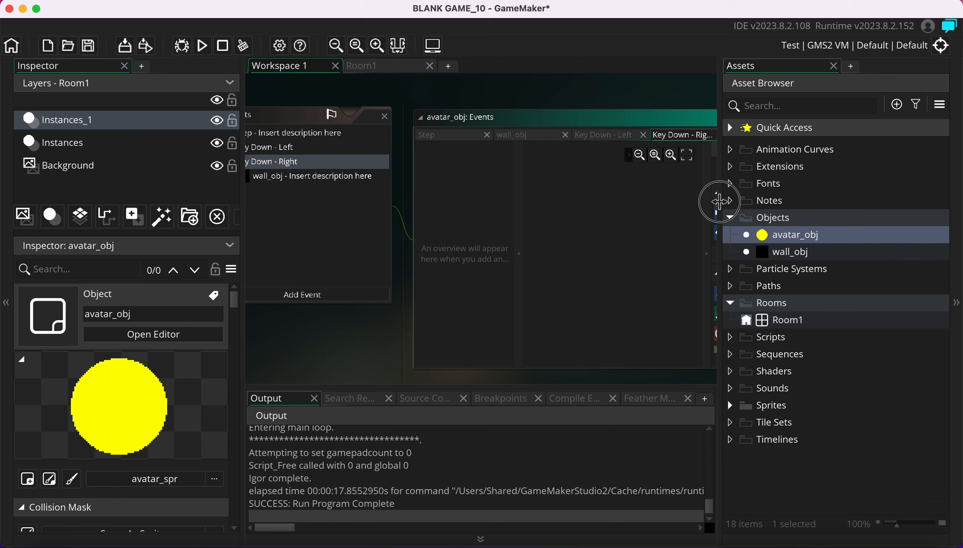
click(705, 254)
drag(705, 254, 627, 254)
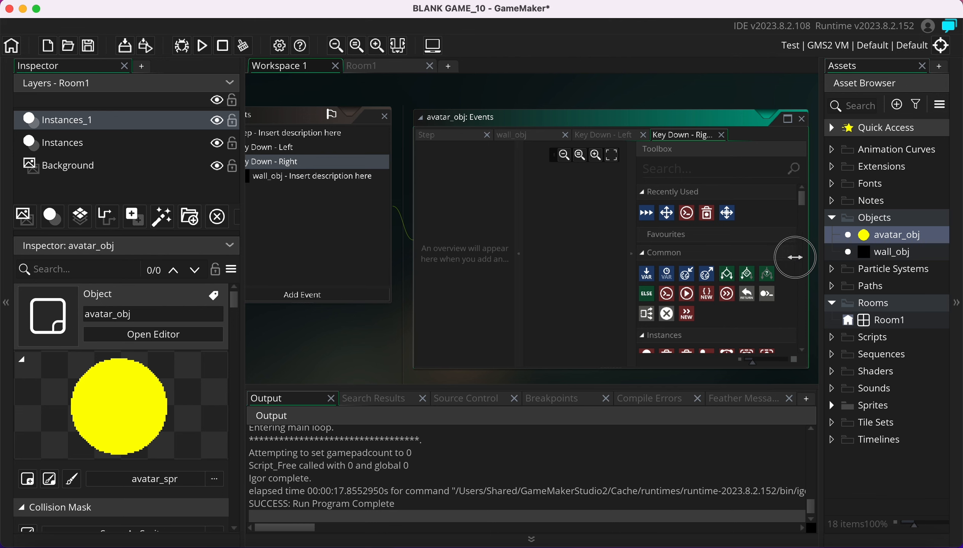
drag(793, 255, 749, 264)
scroll(669, 301, down, 3)
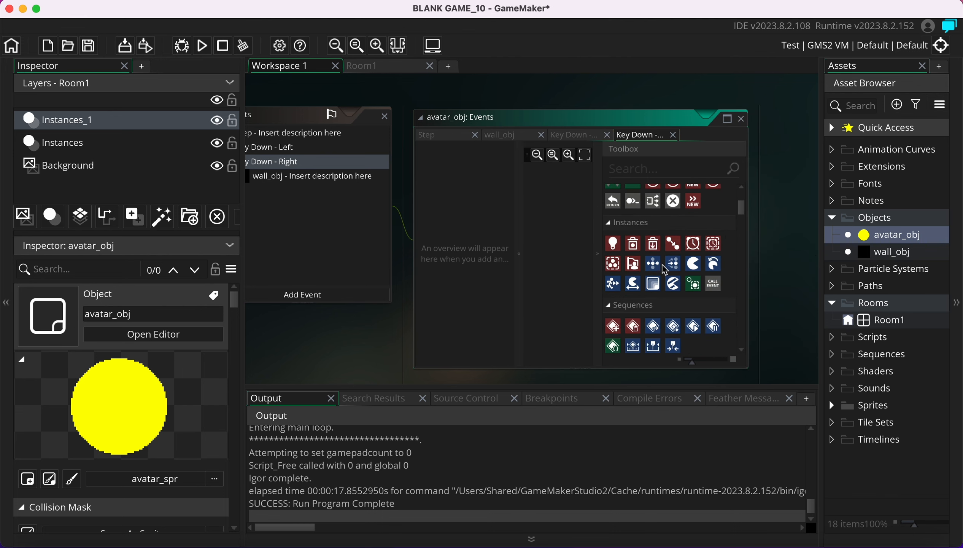
drag(657, 263, 573, 241)
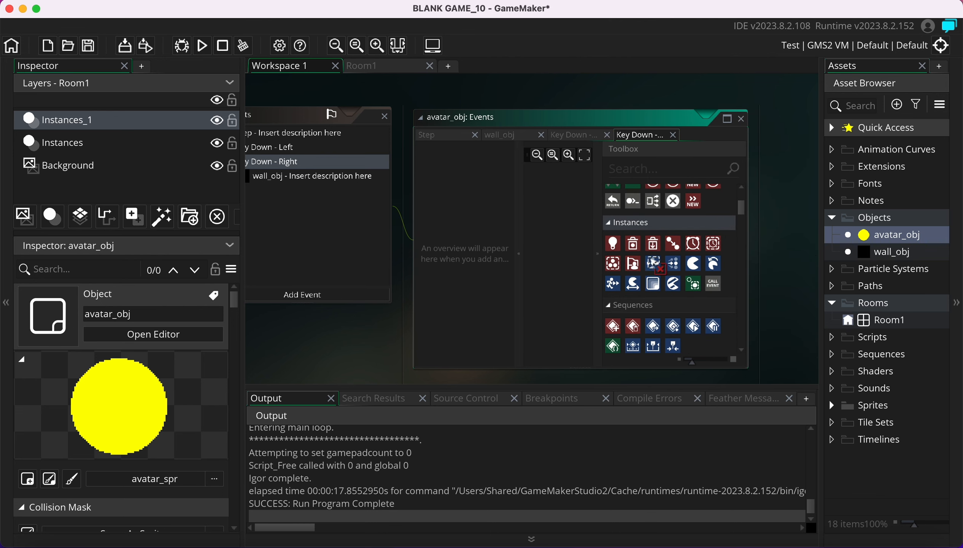
scroll(670, 306, down, 3)
scroll(668, 305, down, 3)
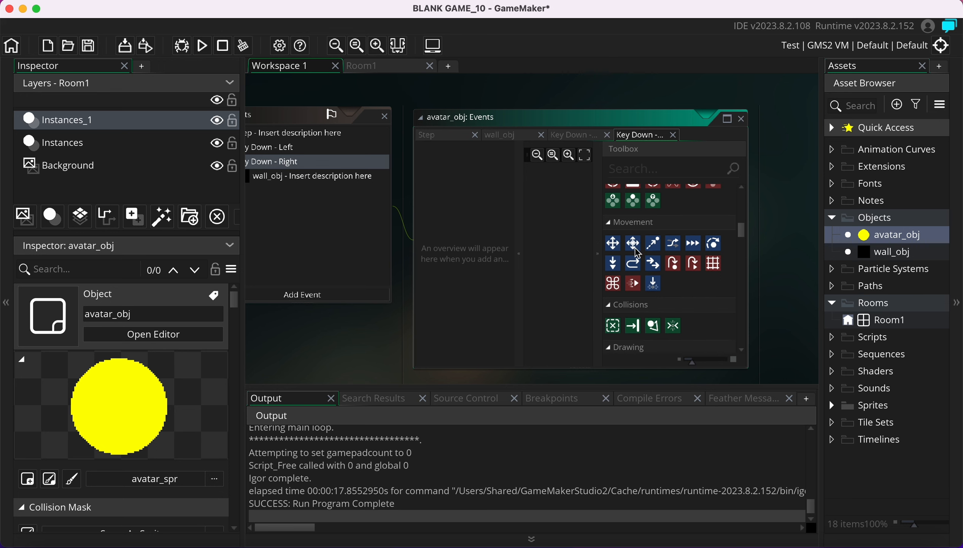
Add Set Direction Fixed pointing right (0) and Set Speed 3, then run the game
drag(618, 246, 558, 235)
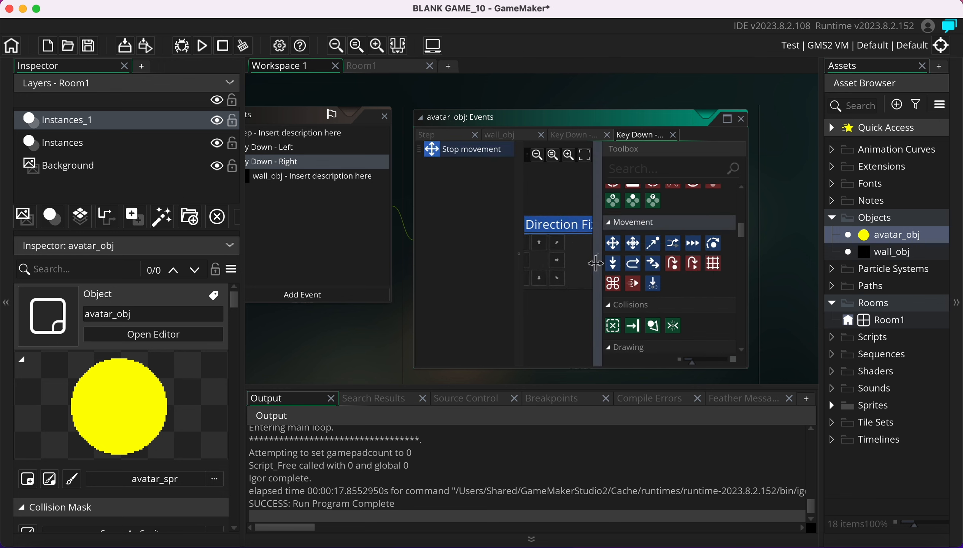
click(558, 260)
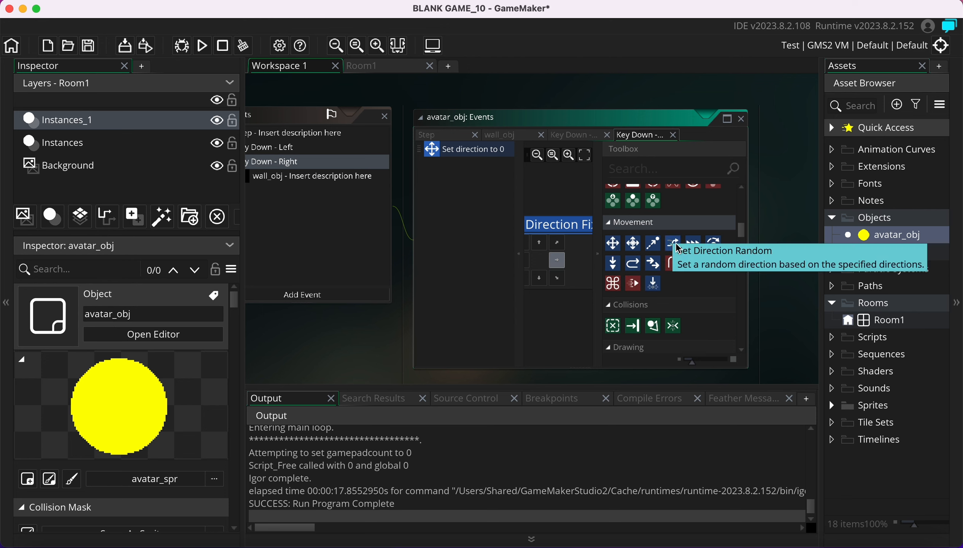
drag(693, 243, 542, 306)
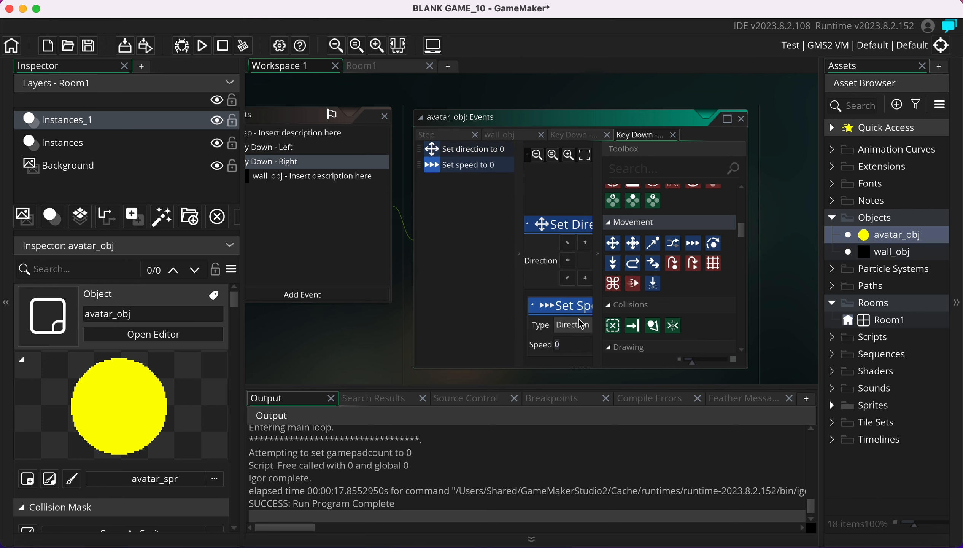
click(568, 349)
text(3)
click(203, 46)
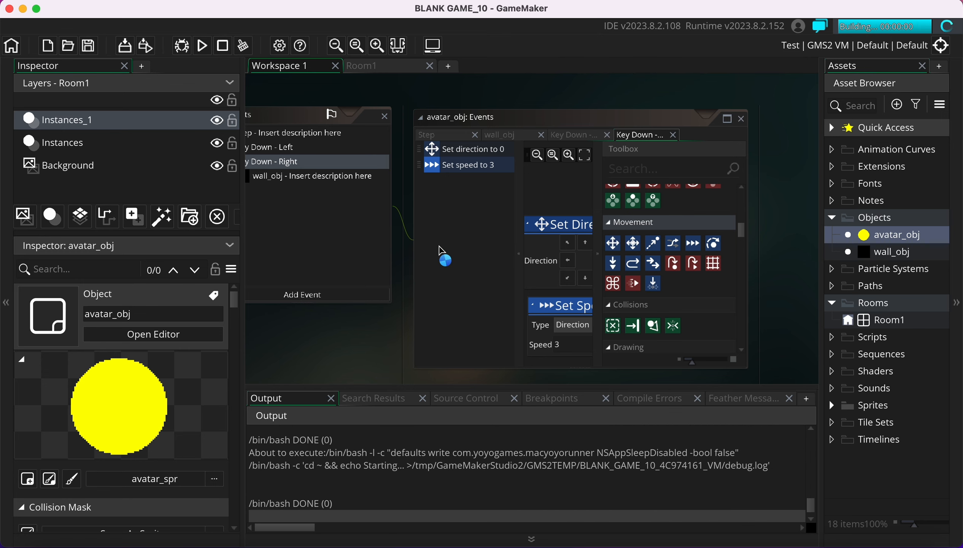
key(Right)
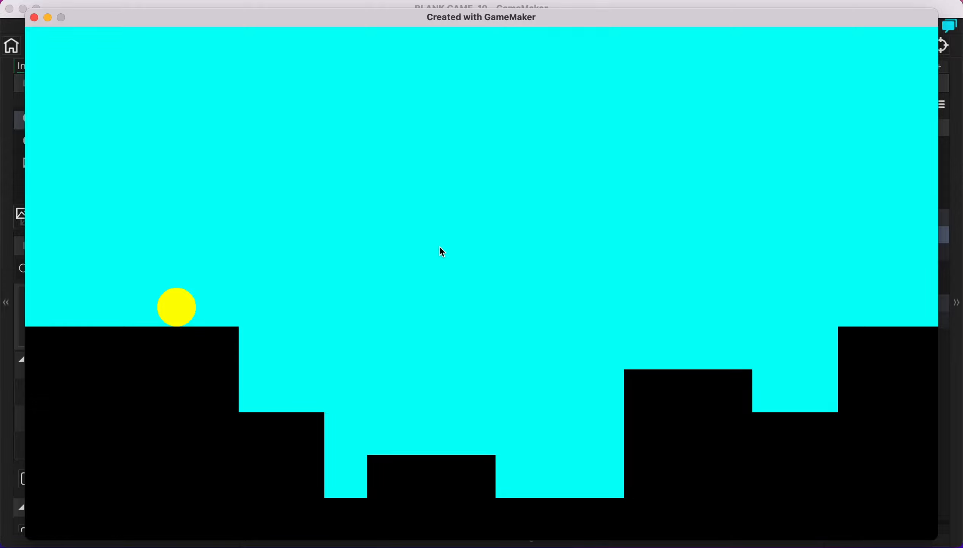
key(Left)
key(Right)
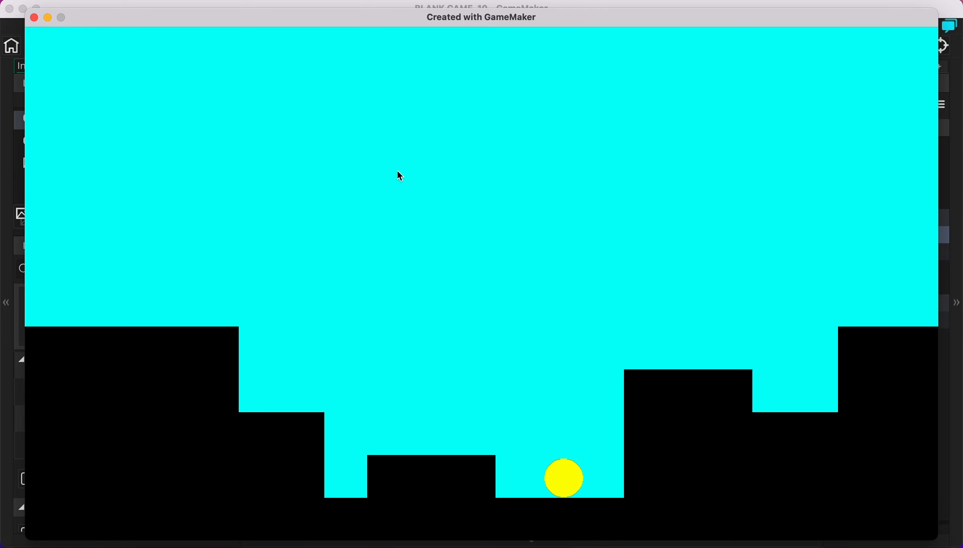
key(Left)
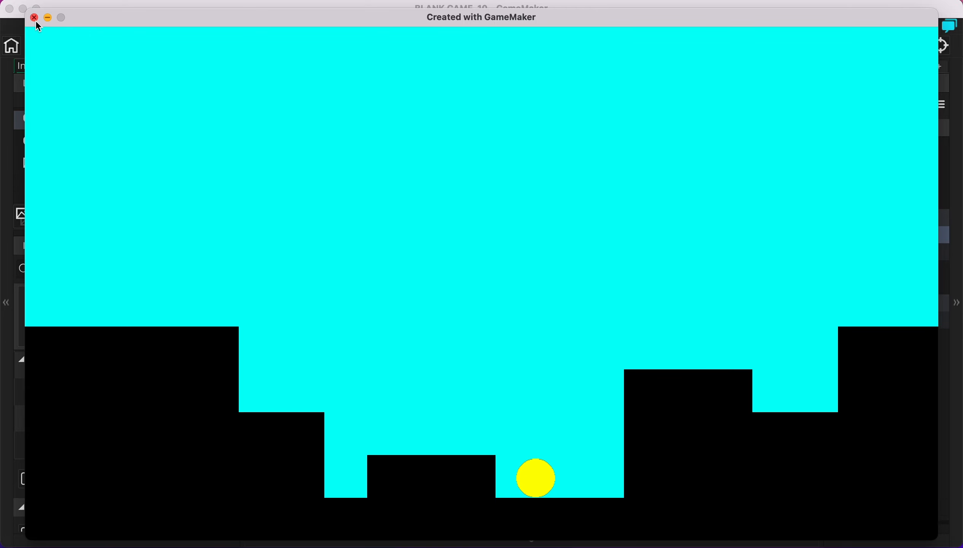
click(34, 18)
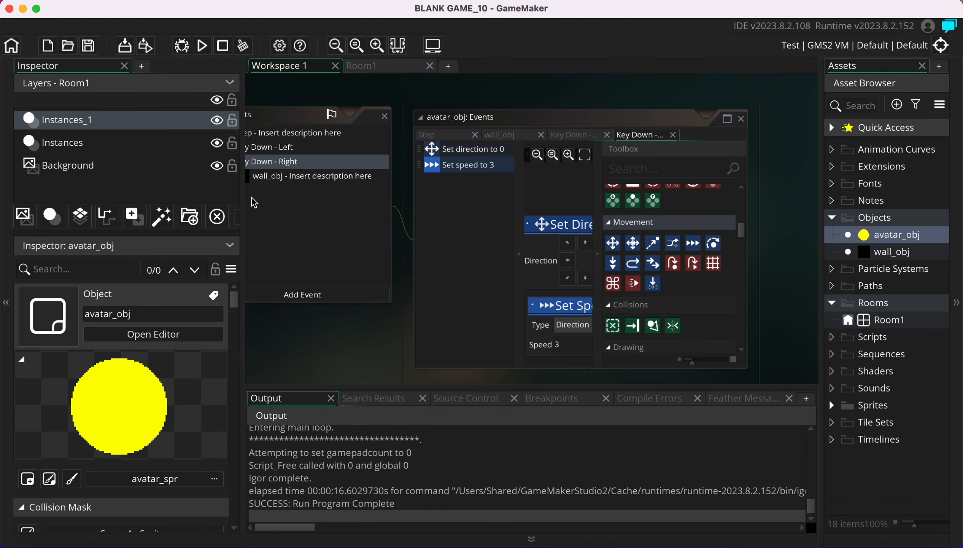
Add a Key Down – No Key event to avatar_obj with GML Visual scripting
scroll(341, 237, left, 5)
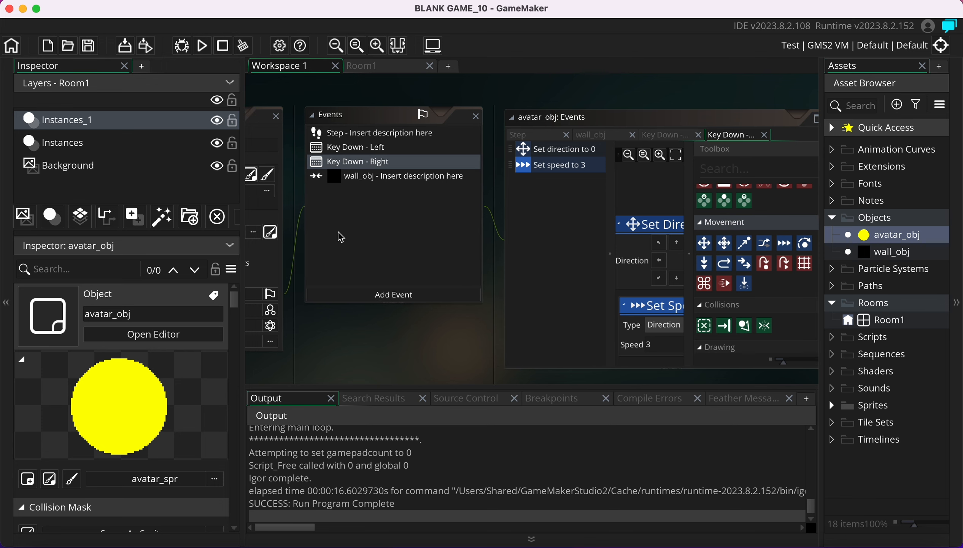
scroll(342, 238, left, 1)
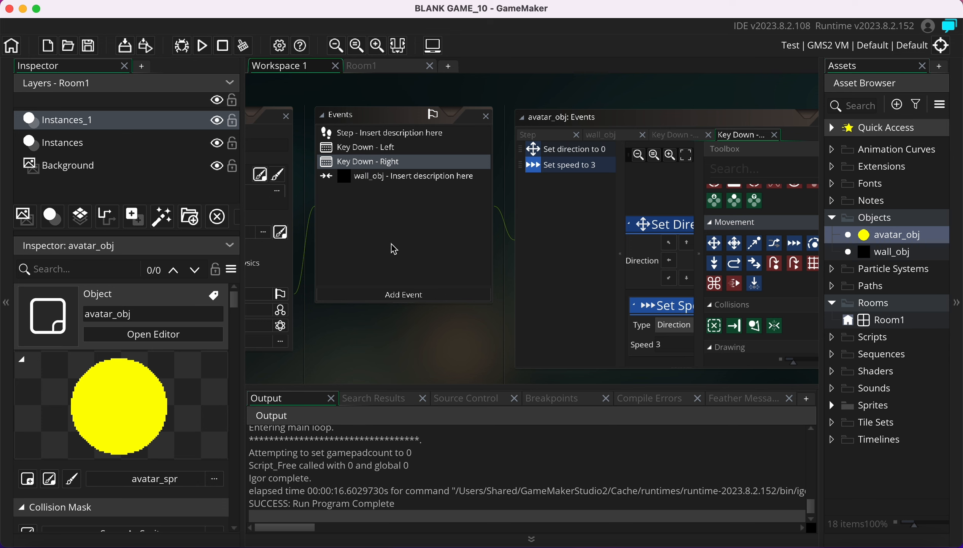
click(378, 290)
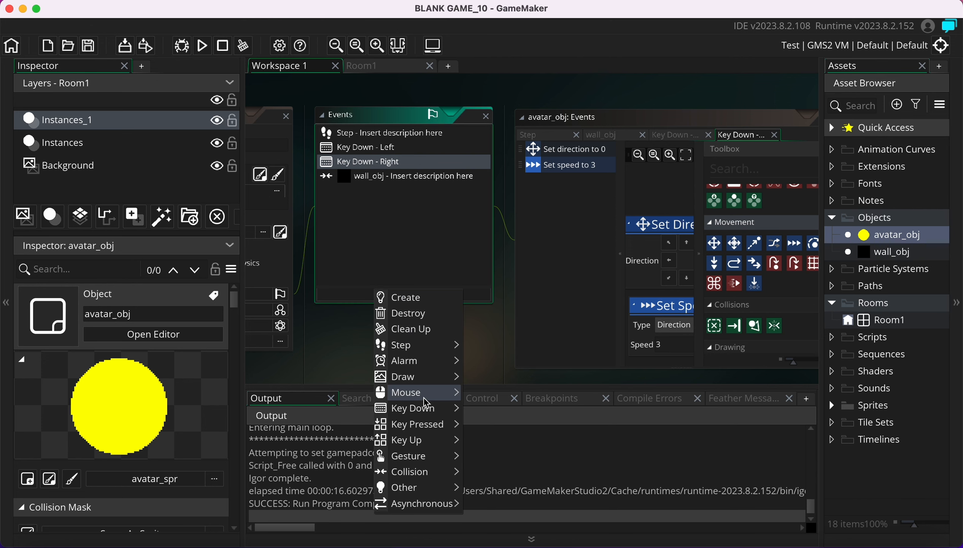
mouse_move(436, 429)
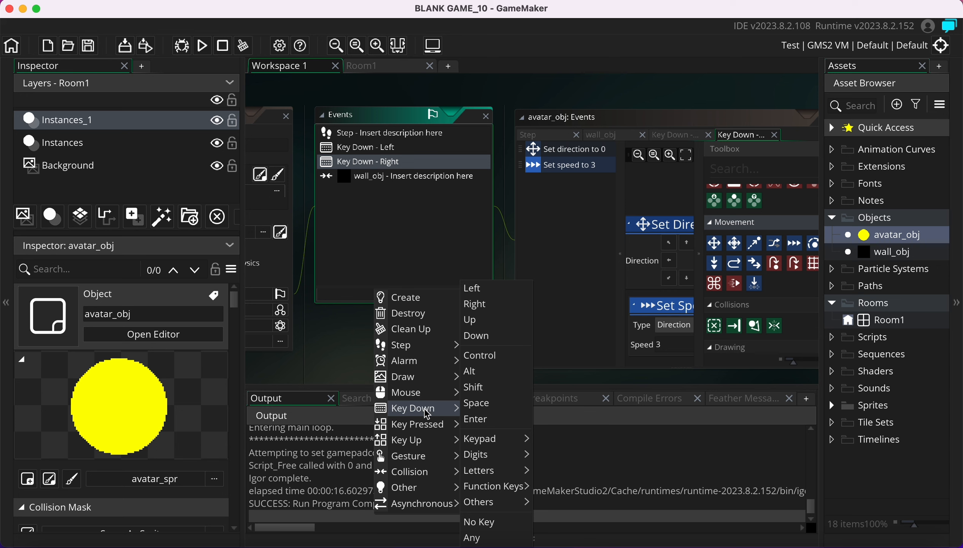
click(488, 527)
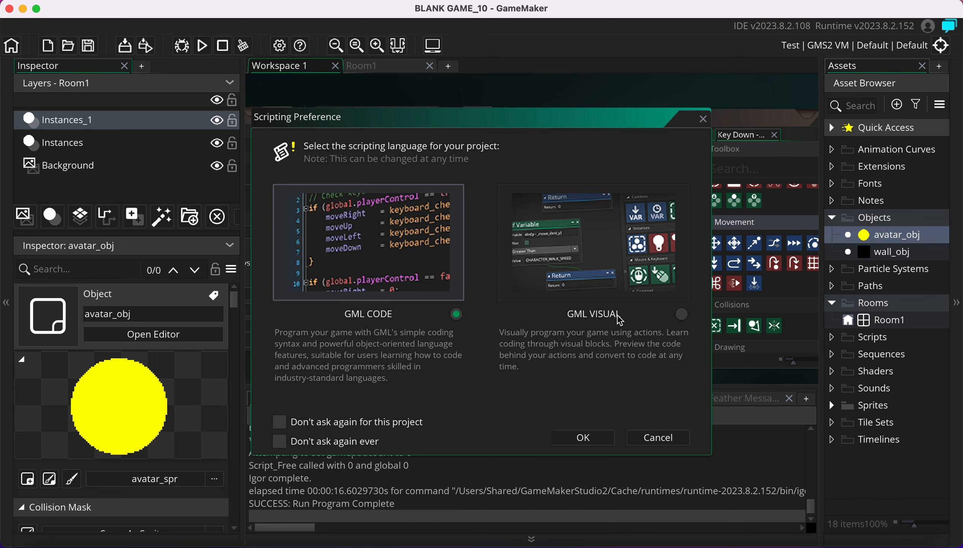
click(683, 315)
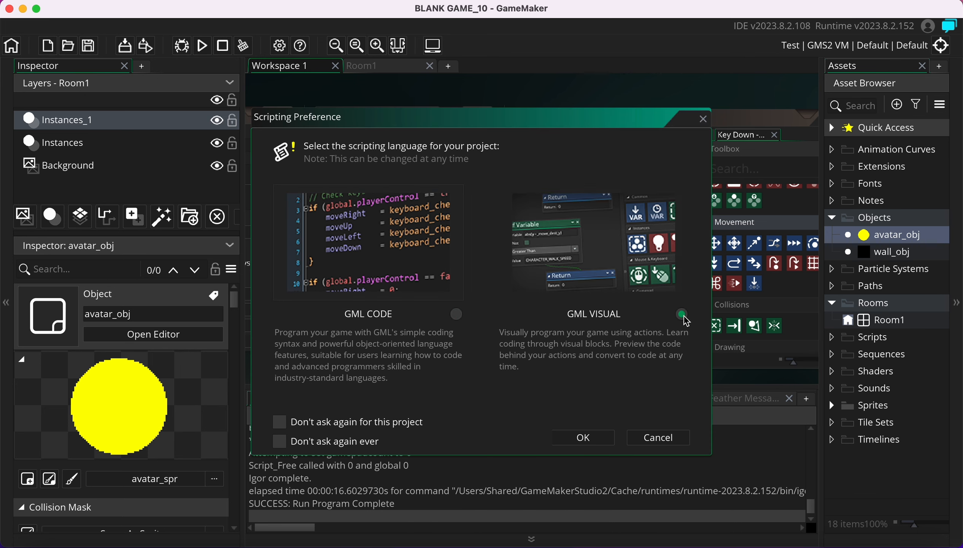
click(584, 438)
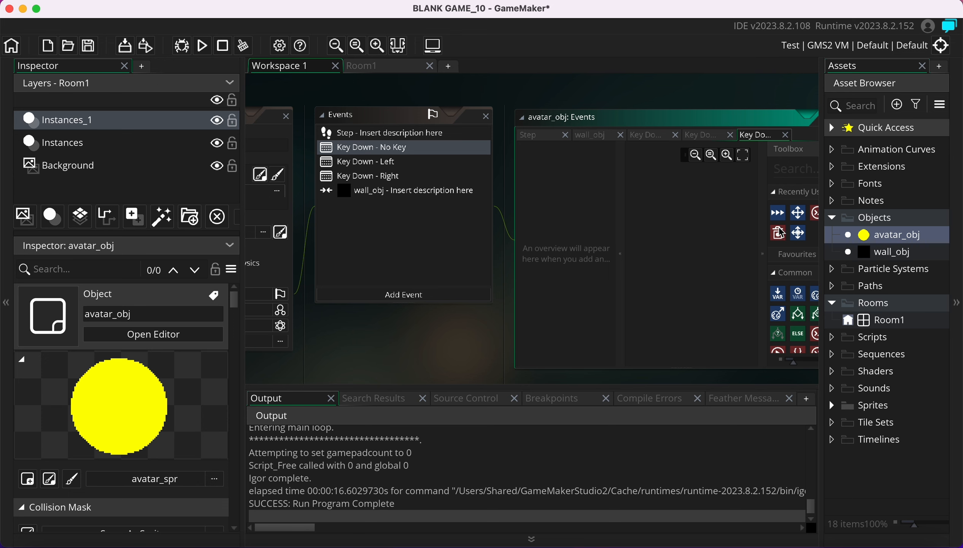
Add a Set Speed action with speed 0 to the No Key event and test-run the game
click(763, 117)
click(506, 202)
middle_drag(506, 202, 436, 198)
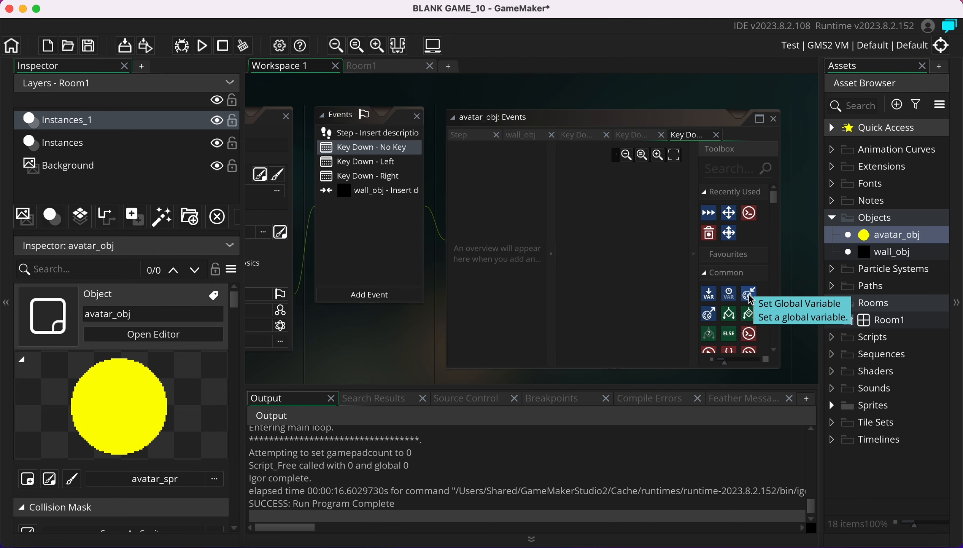
scroll(745, 300, down, 5)
scroll(749, 286, down, 5)
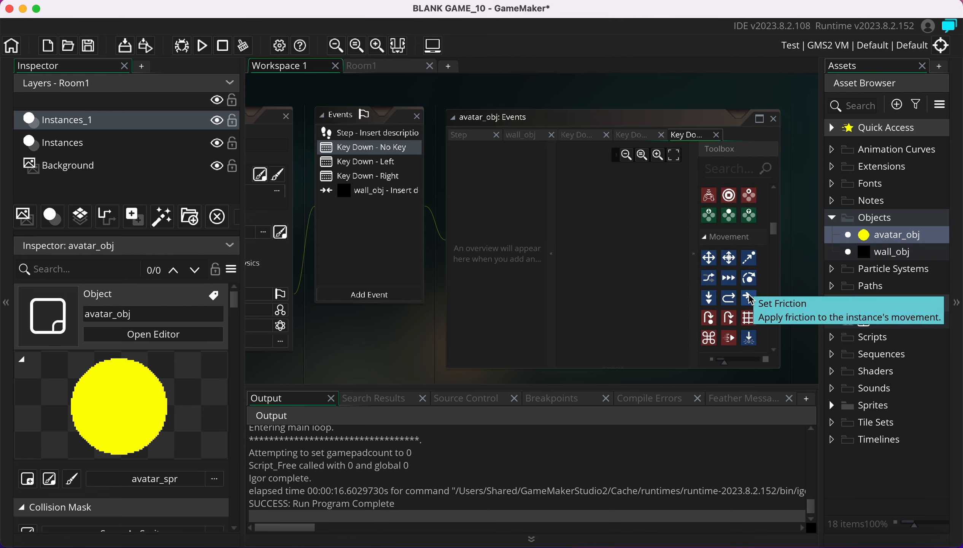
drag(730, 255, 617, 195)
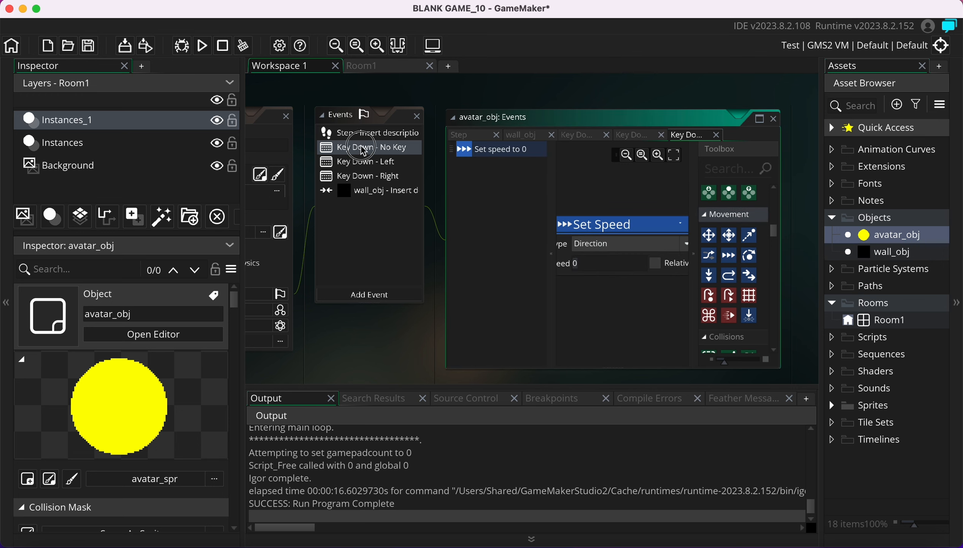
click(384, 123)
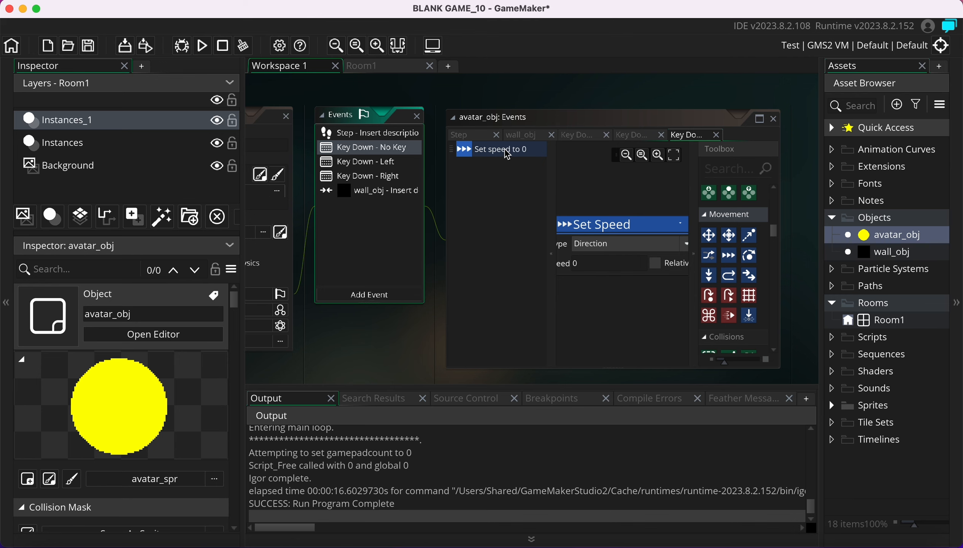
click(202, 46)
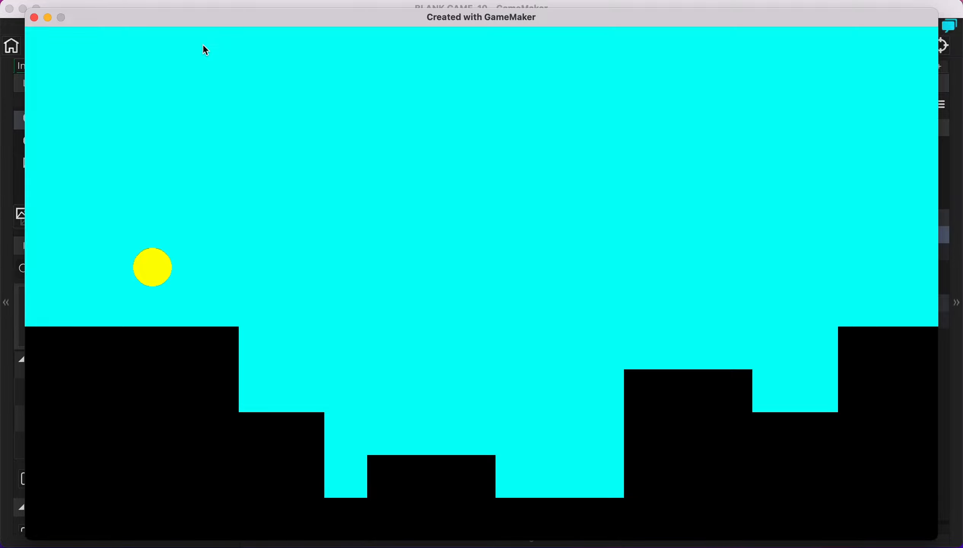
key(Right)
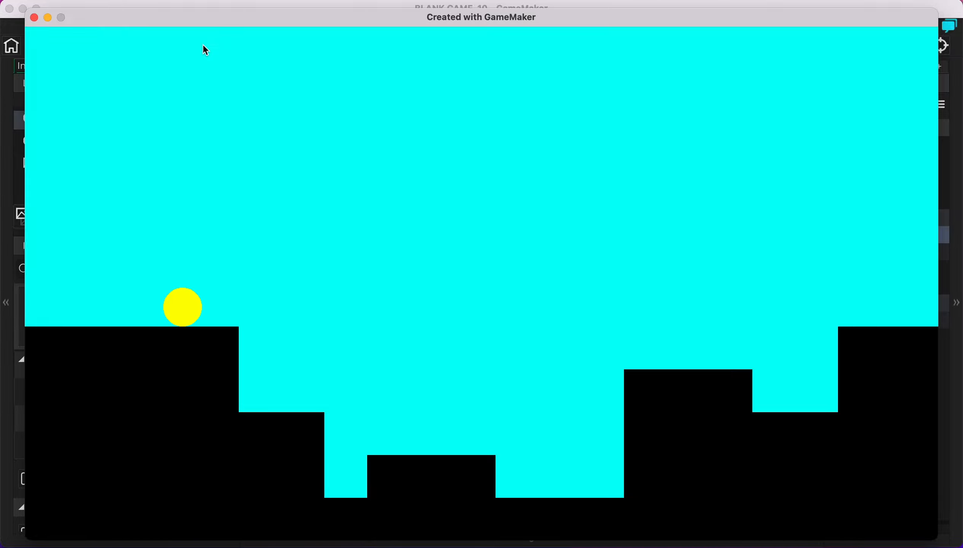
key(Left)
key(Right)
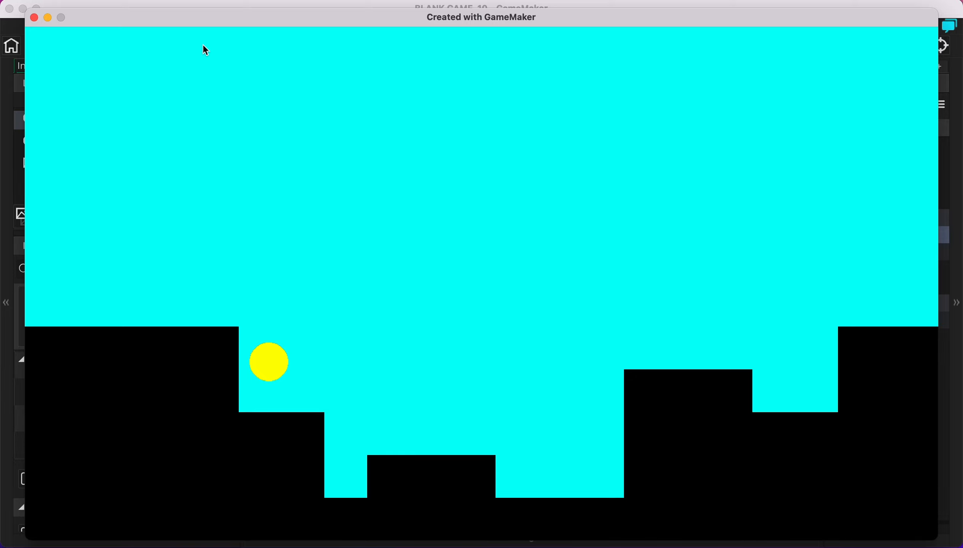
key(Right)
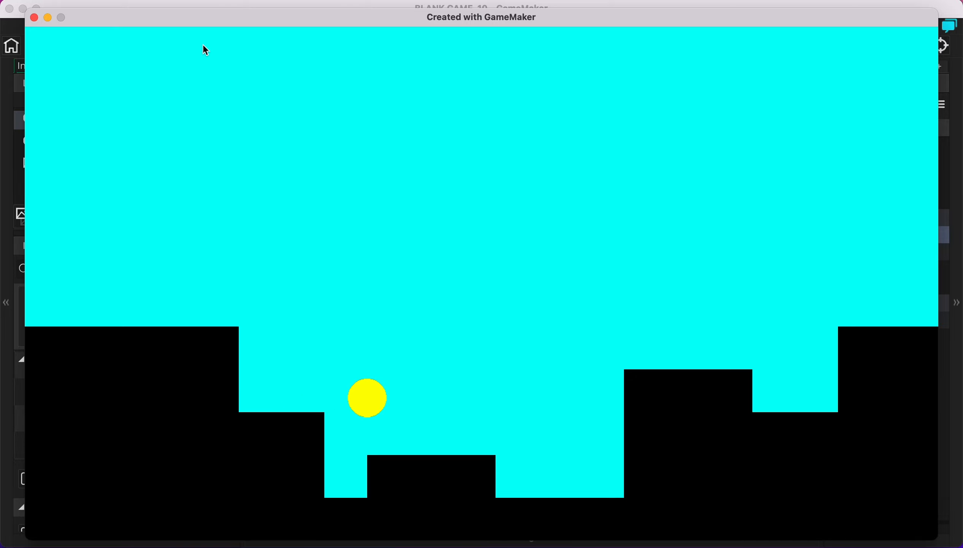
click(34, 18)
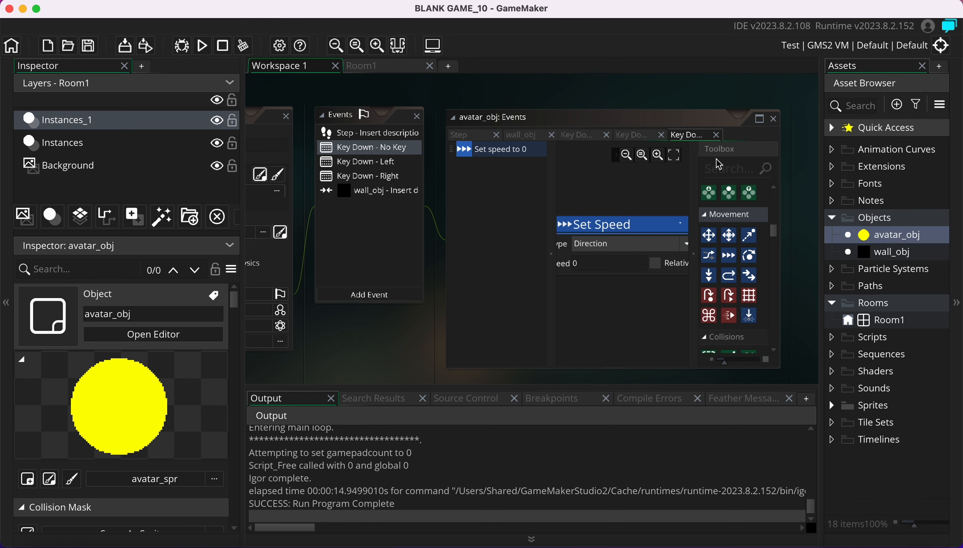
Search the action toolbox for 'hspeed', then clear the search
click(718, 172)
text(hspee)
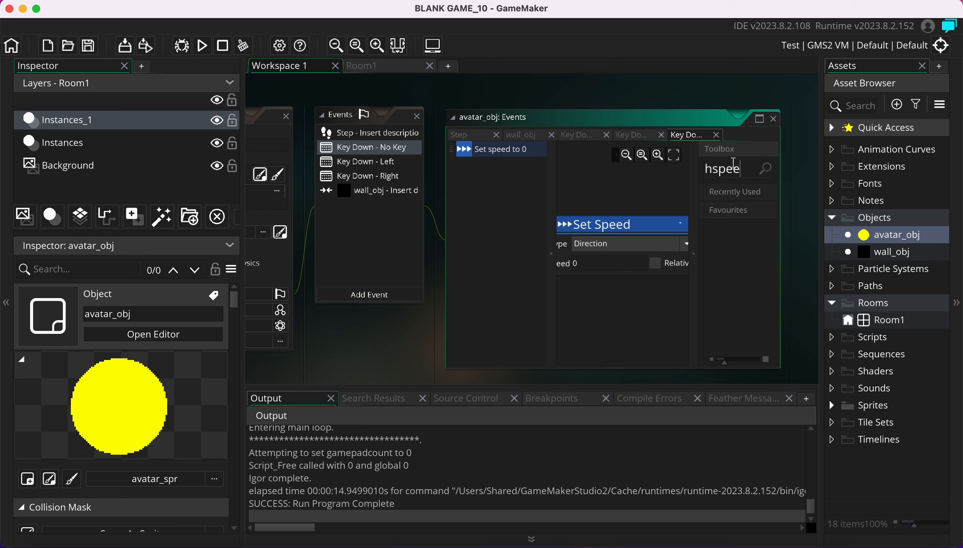
text(d)
double_click(733, 168)
key(BackSpace)
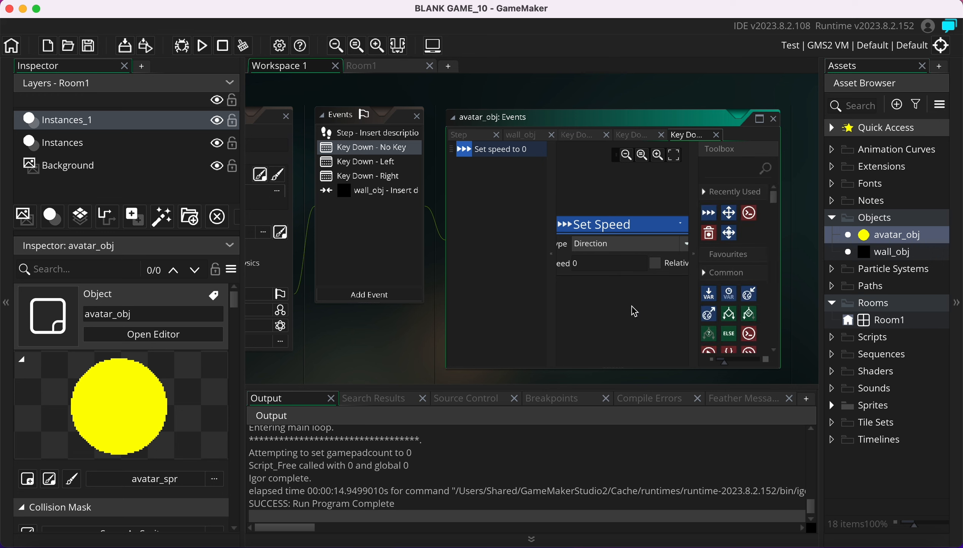
click(613, 228)
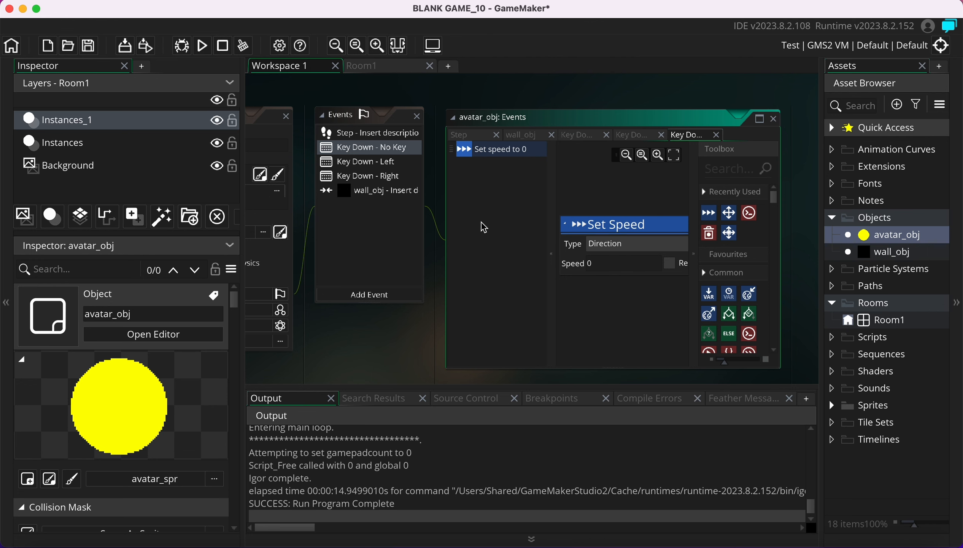
Delete the Key Down – No Key event from avatar_obj
click(380, 177)
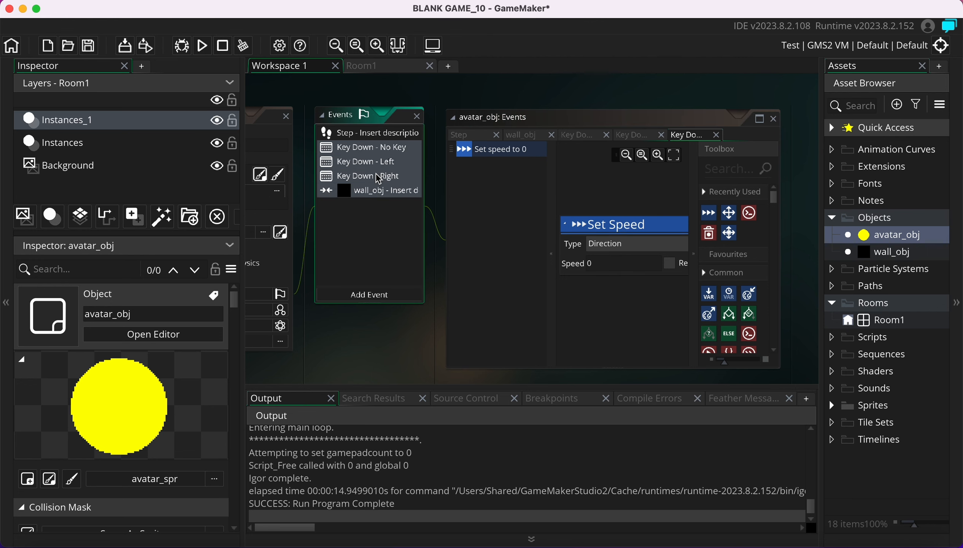
click(380, 176)
click(377, 149)
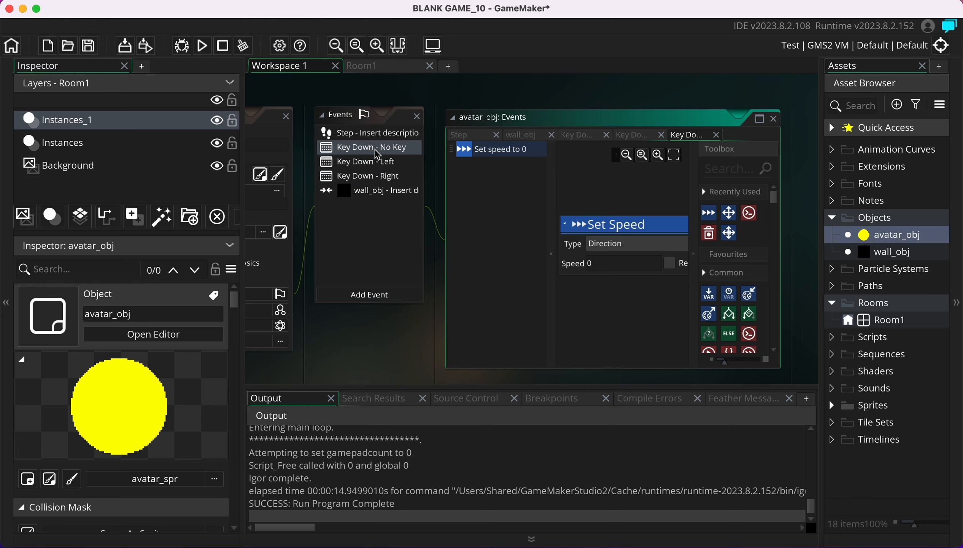
right_click(377, 149)
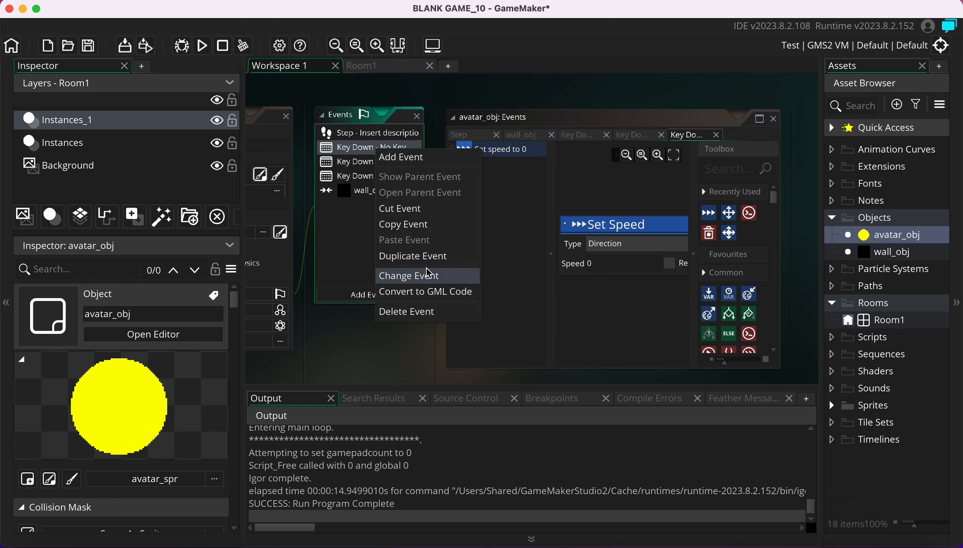
click(430, 312)
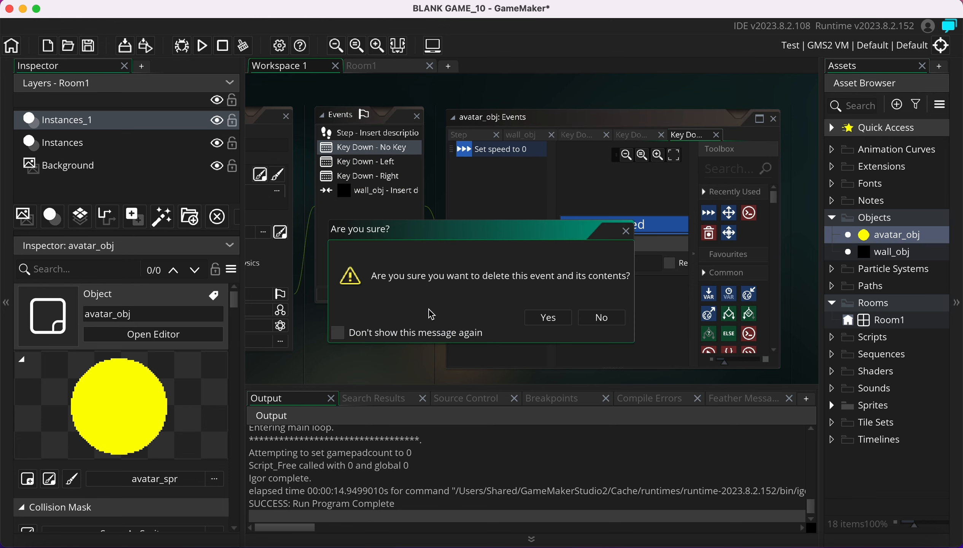
click(547, 317)
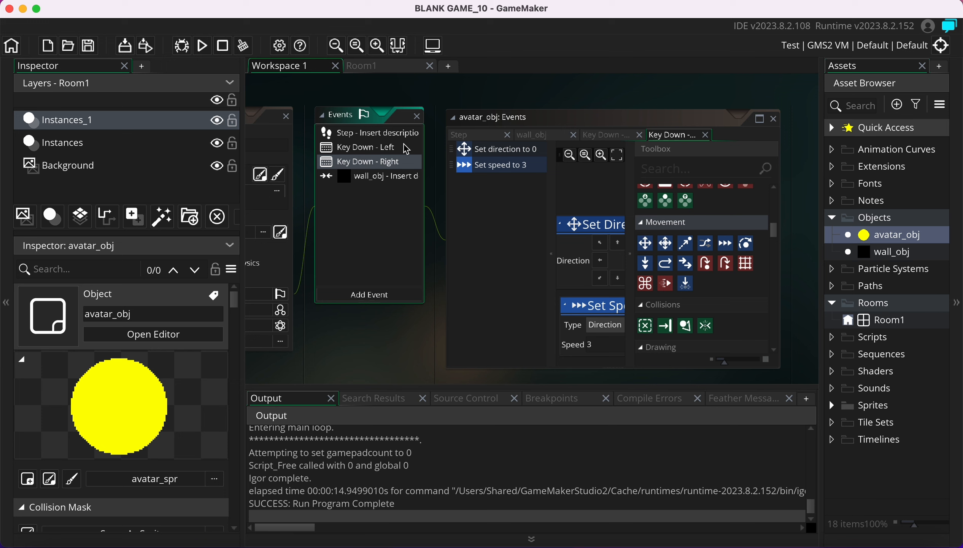
Delete the Key Down – Left and Key Down – Right events
click(379, 149)
right_click(380, 152)
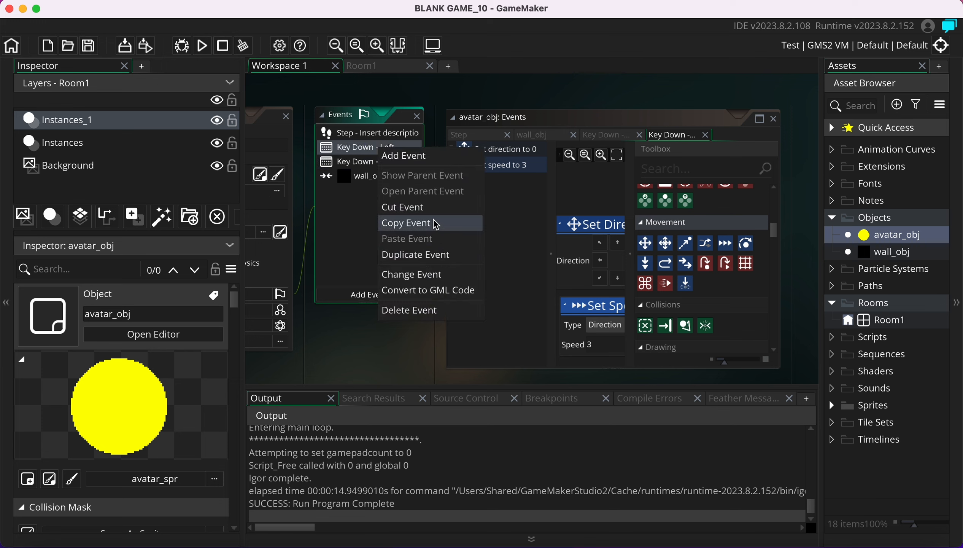
click(434, 309)
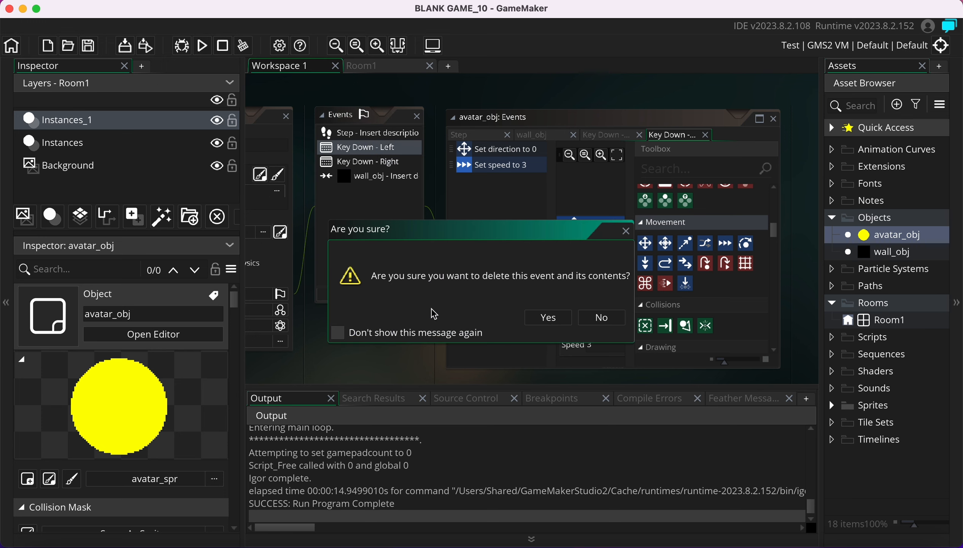
click(550, 316)
click(371, 147)
right_click(365, 148)
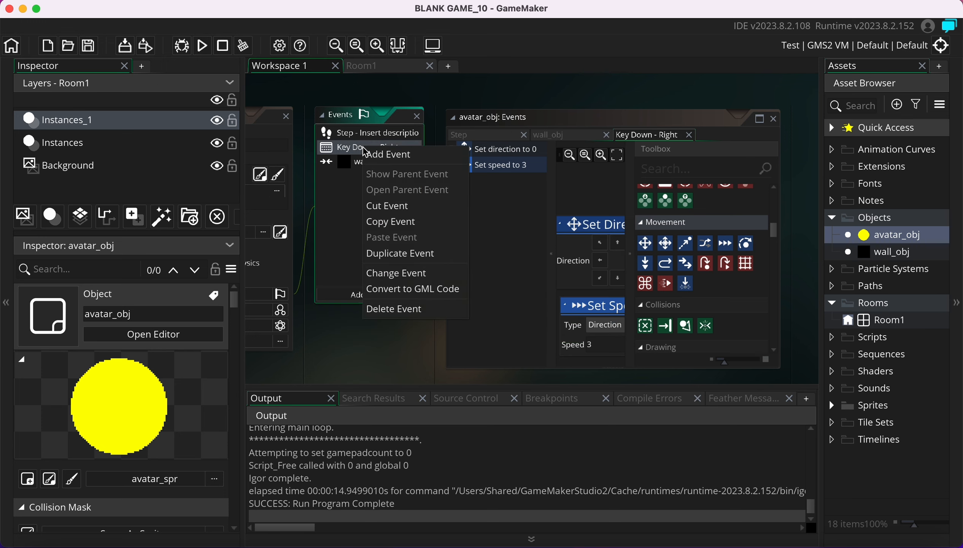
click(417, 315)
click(550, 317)
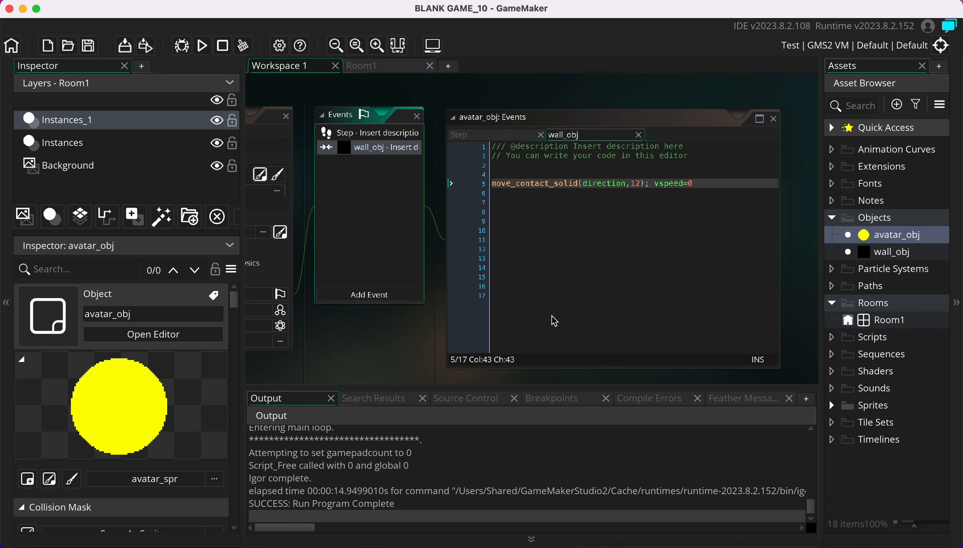
Open avatar_obj's Step code at line 7, then bring up the platform code note in Notes
click(375, 225)
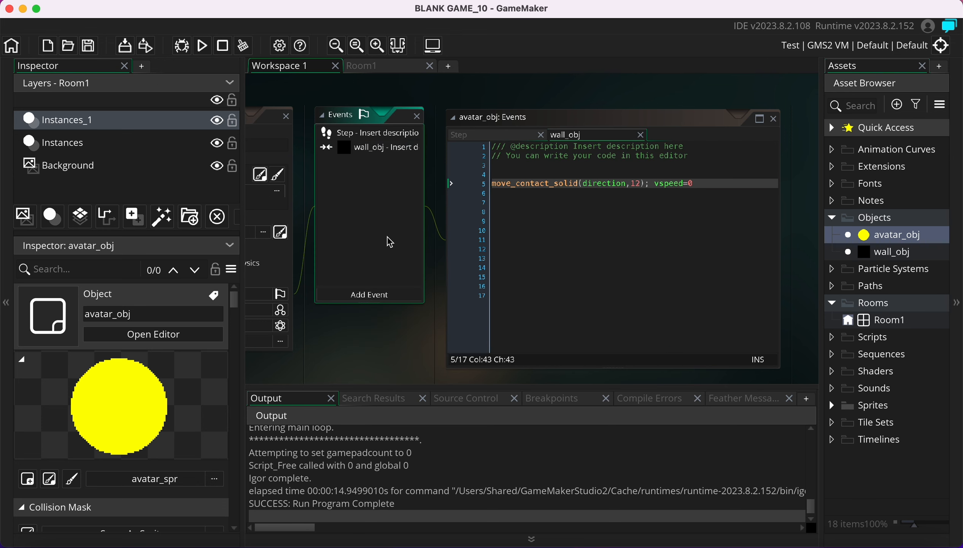
scroll(361, 353, left, 2)
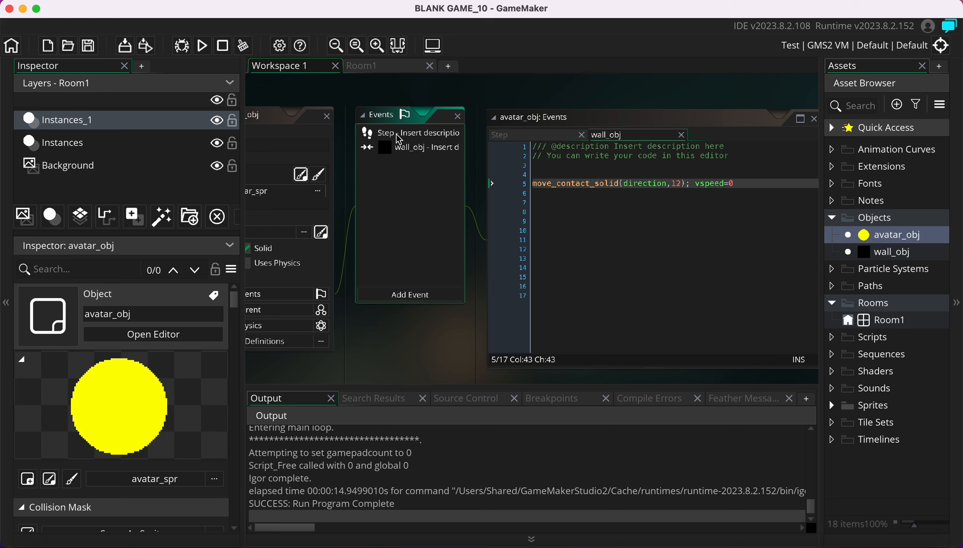
click(397, 134)
click(609, 220)
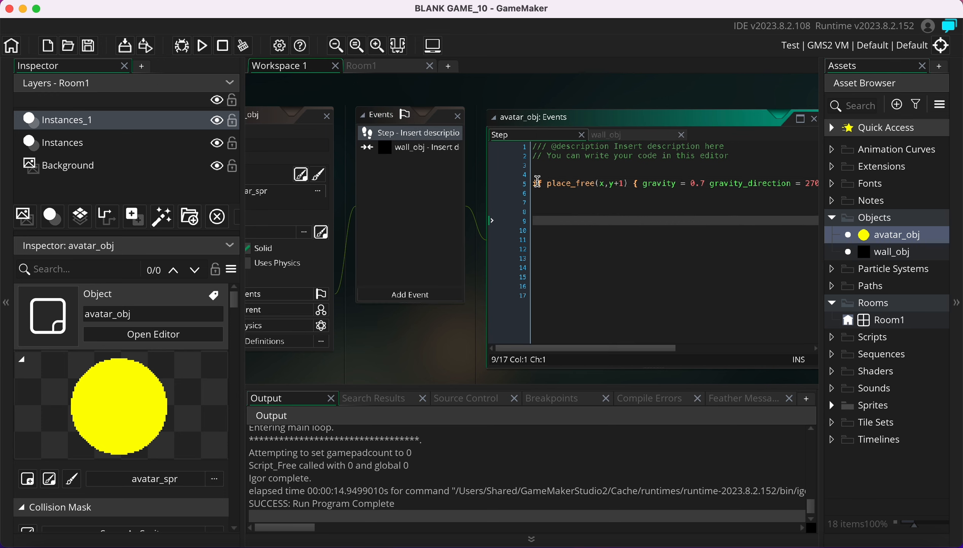
mouse_move(585, 180)
click(587, 204)
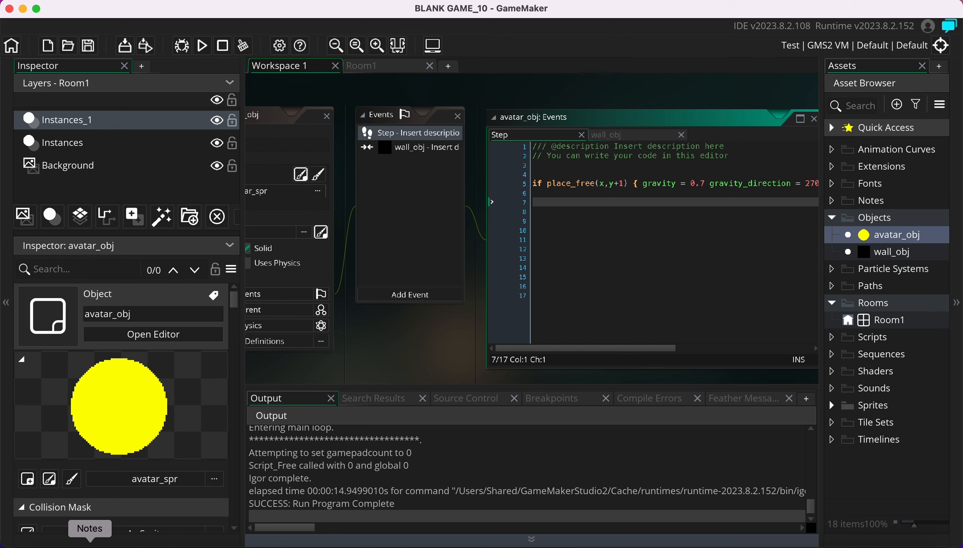
click(90, 533)
click(450, 204)
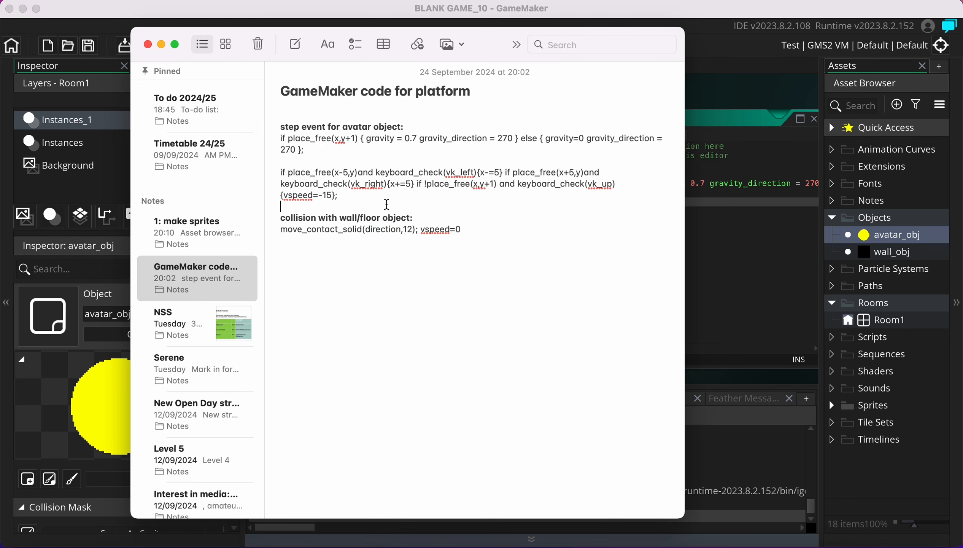
Copy the three-line left/right and jump code from Notes into Step event line 7
click(359, 204)
drag(346, 197, 275, 167)
key(ctrl+c)
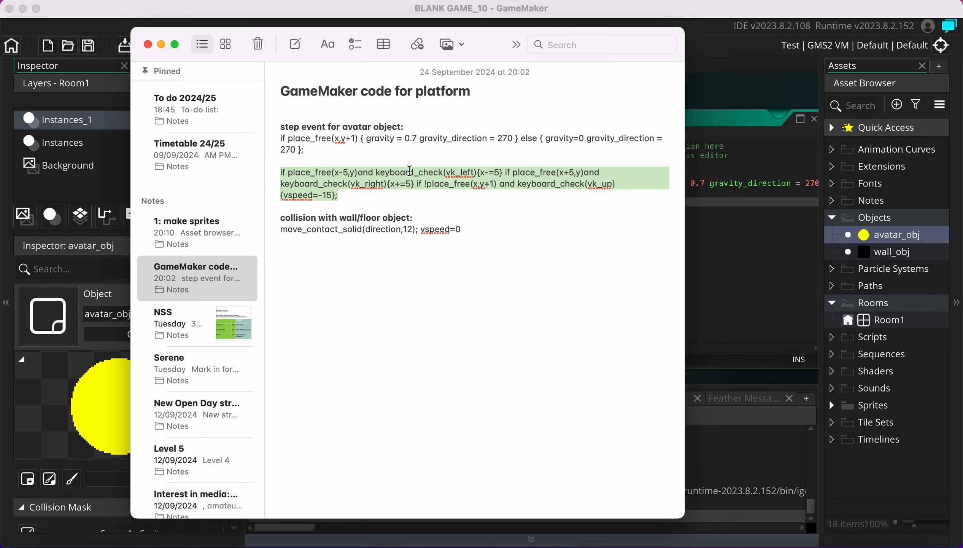
click(747, 291)
click(586, 213)
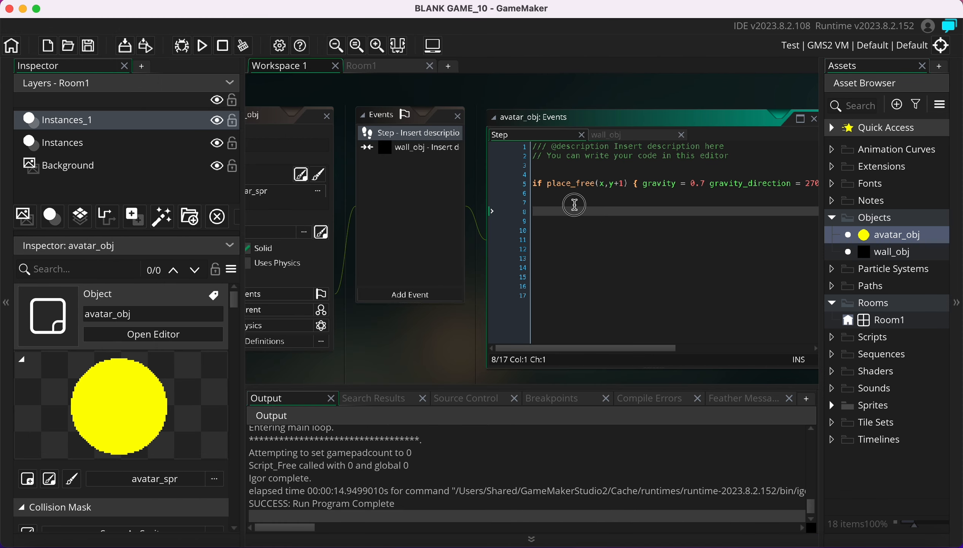
key(ctrl+v)
scroll(621, 247, left, 10)
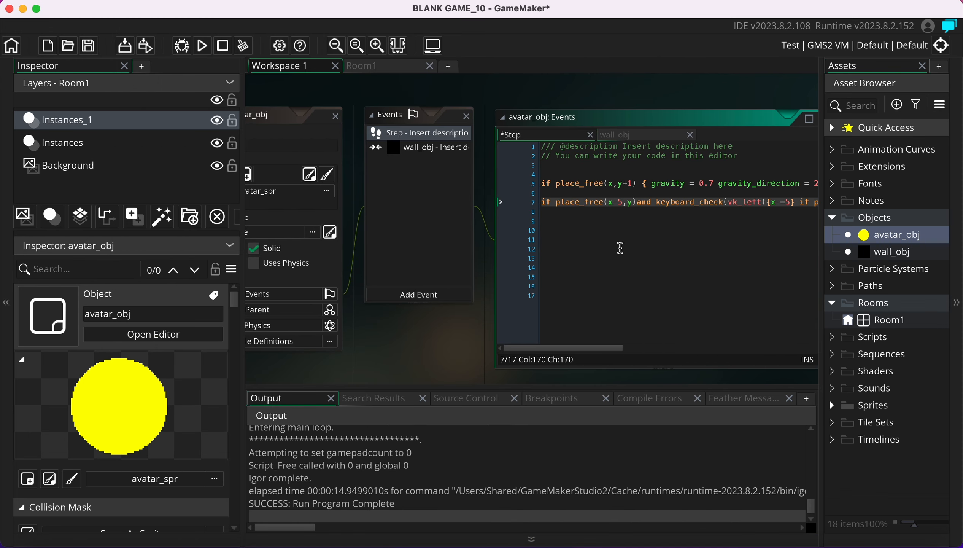
Inspect the vk_left keyboard check argument on line 7 of the Step event code
scroll(690, 104, right, 2)
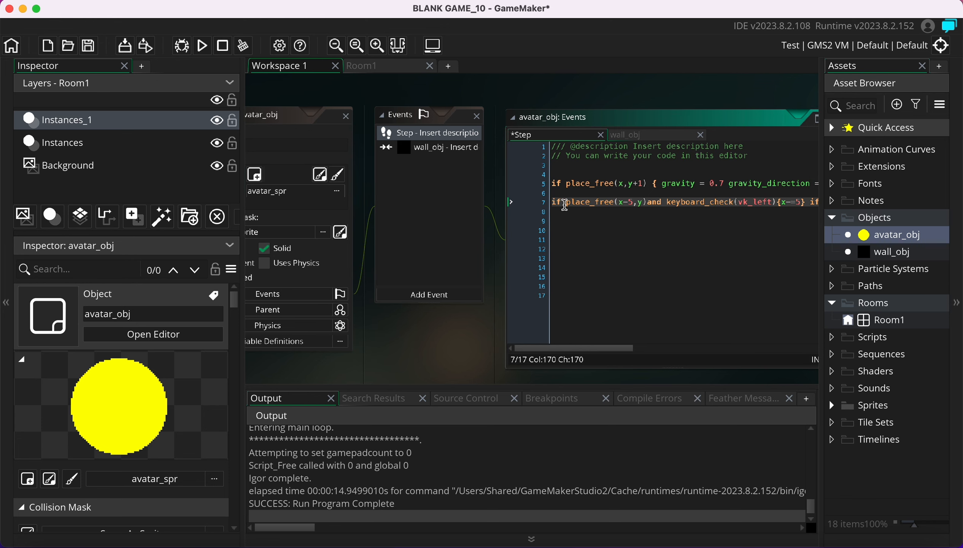
mouse_move(567, 205)
mouse_move(730, 204)
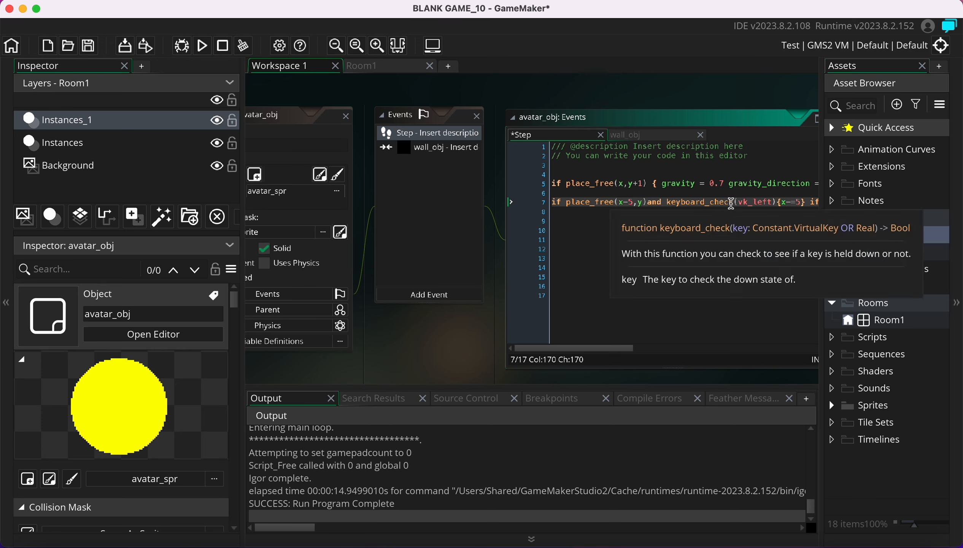
click(768, 202)
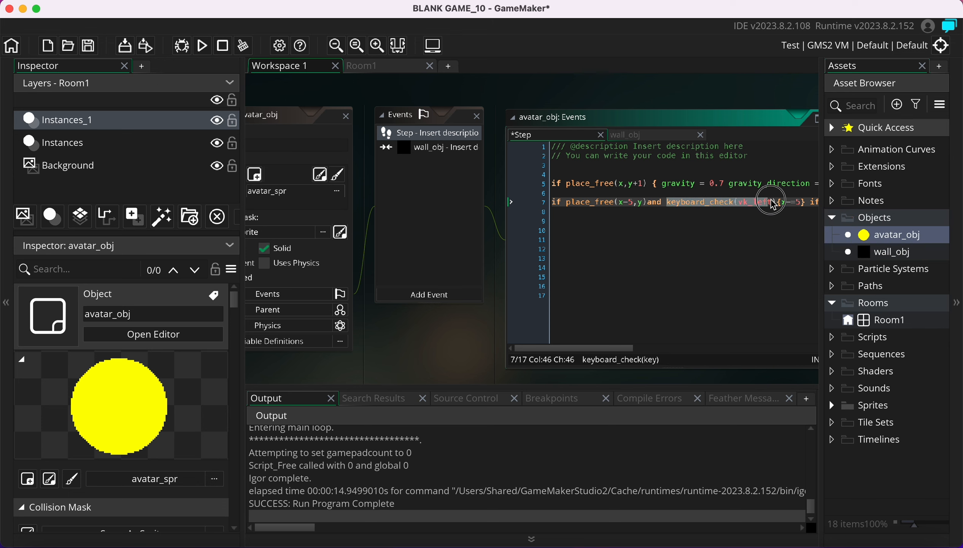
click(755, 237)
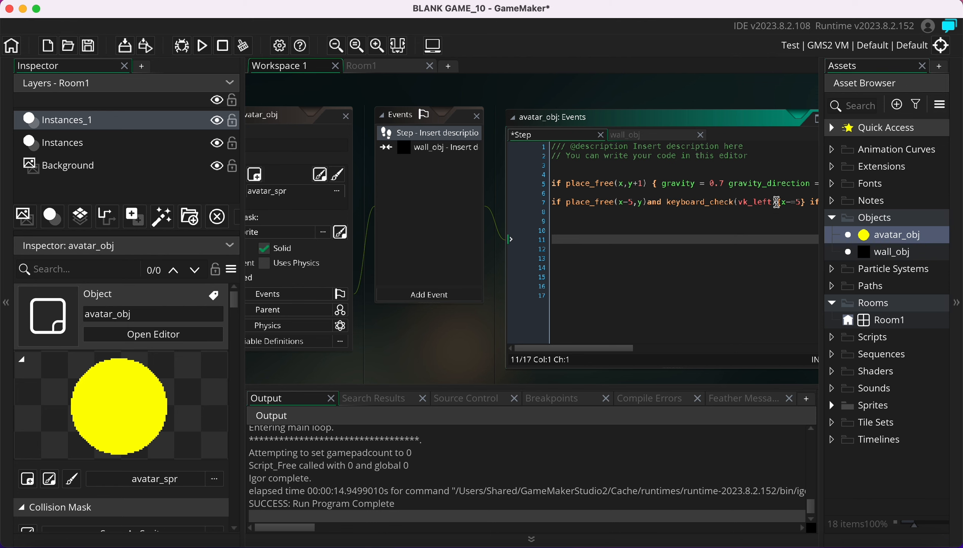
scroll(777, 204, right, 3)
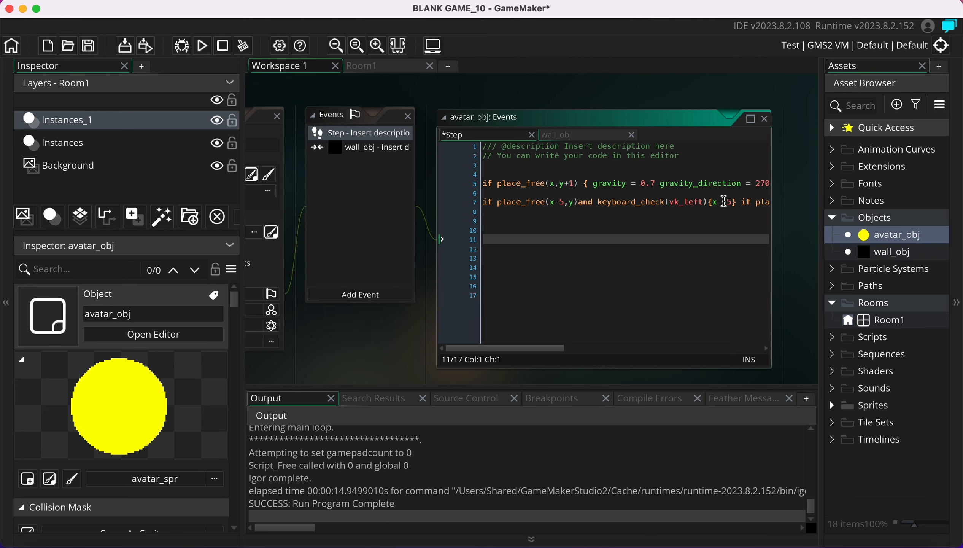
drag(551, 346, 629, 345)
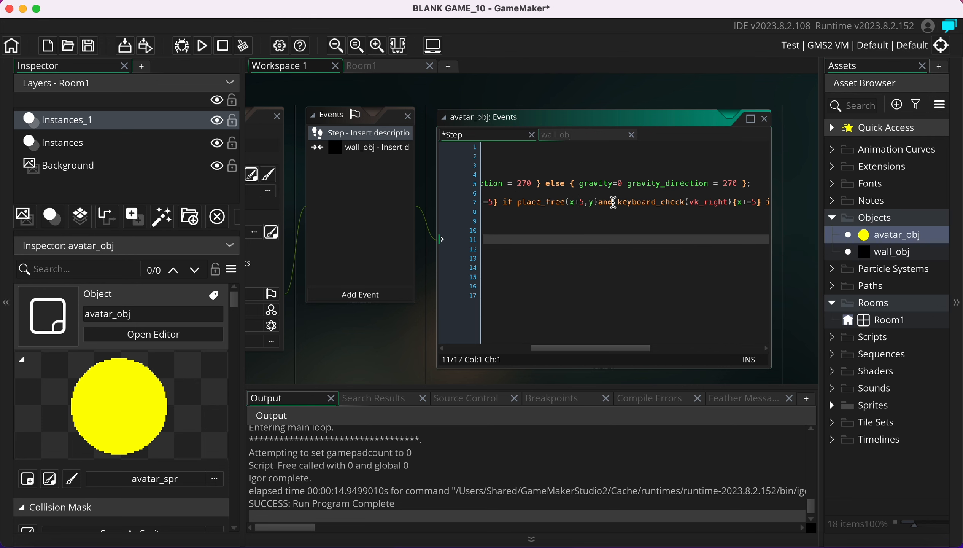
Review keyboard_check(vk_right), the {x+=5} block and !place_free(x,y+1) on line 7
drag(618, 201, 730, 201)
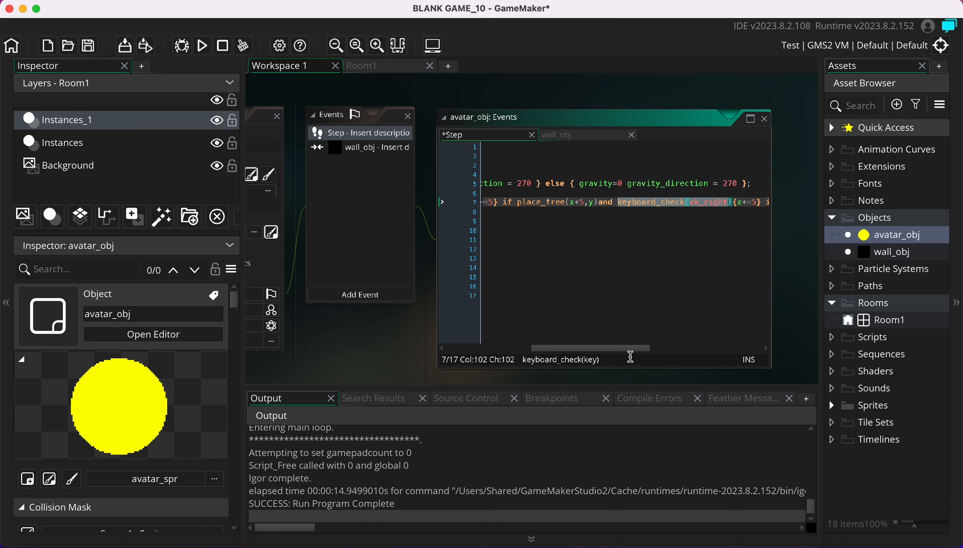
drag(623, 349, 690, 348)
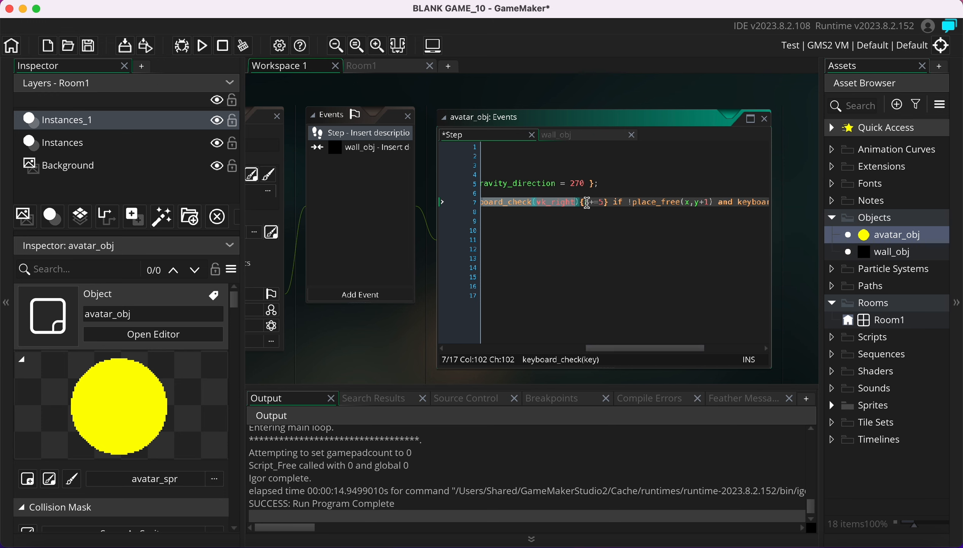
drag(581, 201, 608, 202)
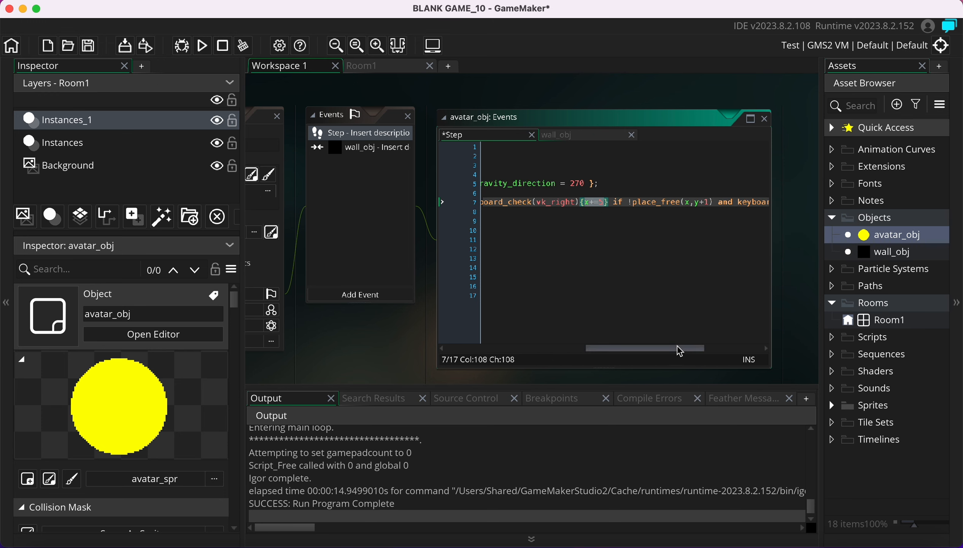
drag(664, 348, 692, 349)
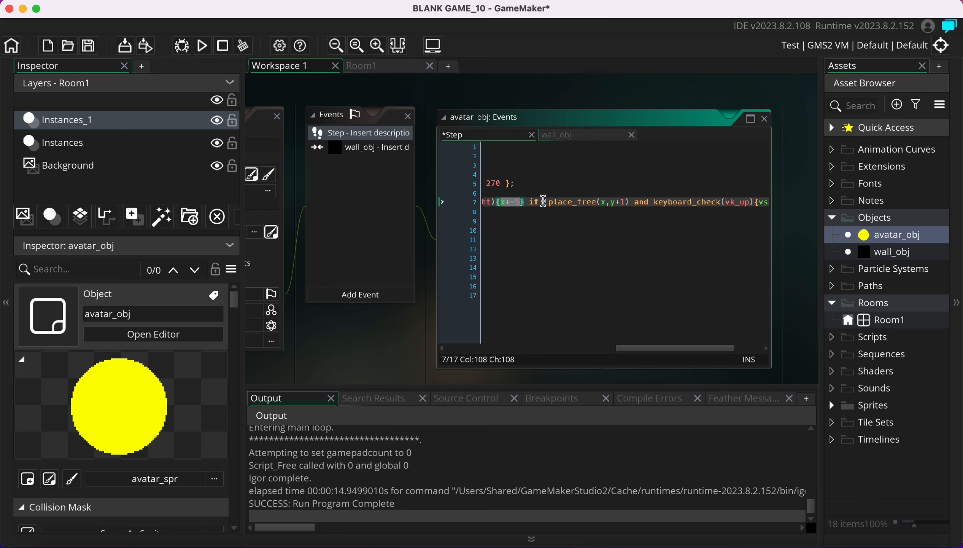
drag(547, 202, 630, 202)
Review the vk_up check and the vspeed=-15 jump value, then save and run the game
click(643, 221)
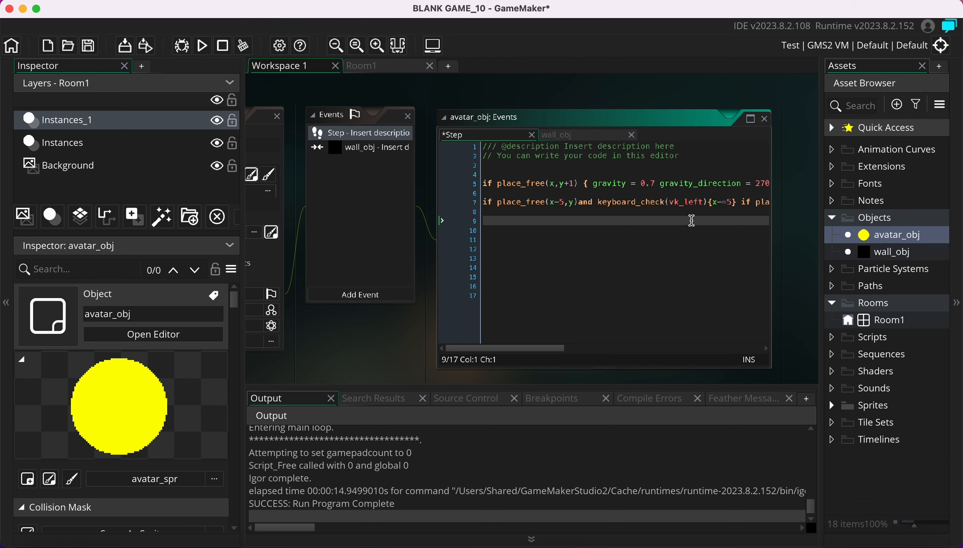
scroll(692, 220, right, 5)
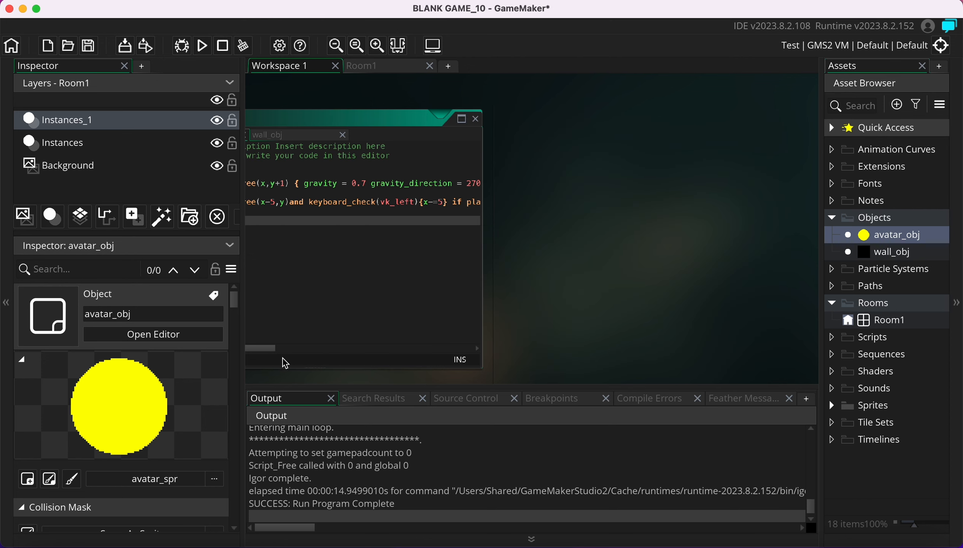
drag(269, 347, 397, 340)
scroll(503, 296, left, 3)
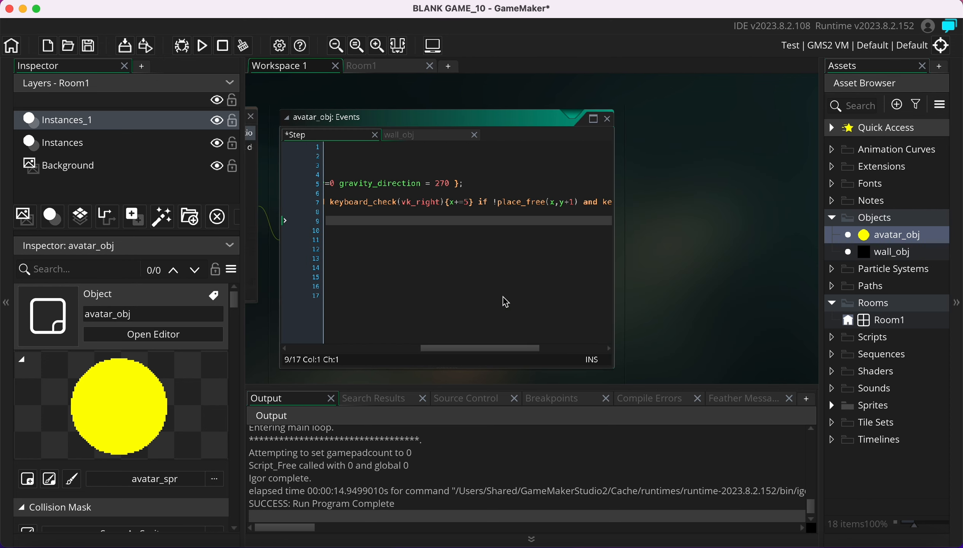
drag(513, 349, 578, 347)
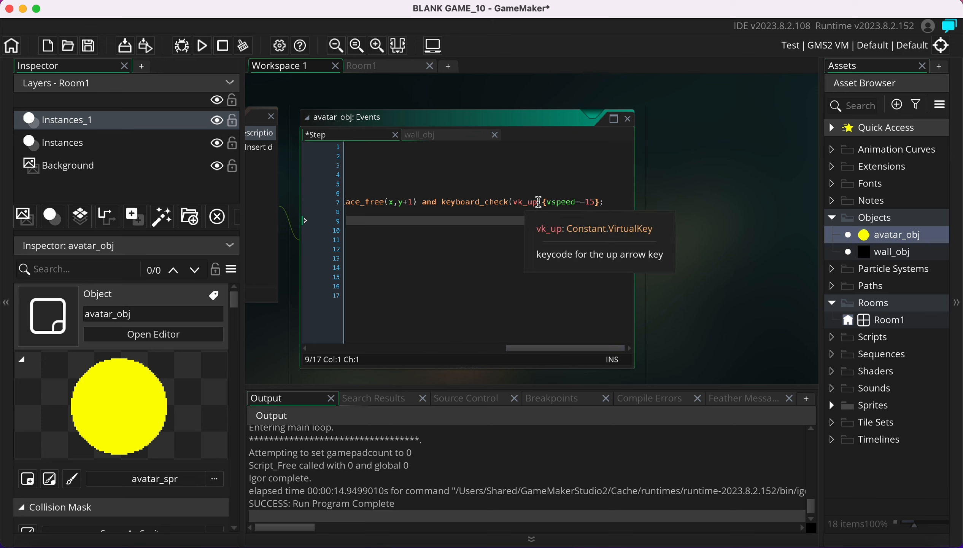
drag(542, 202, 426, 202)
click(566, 202)
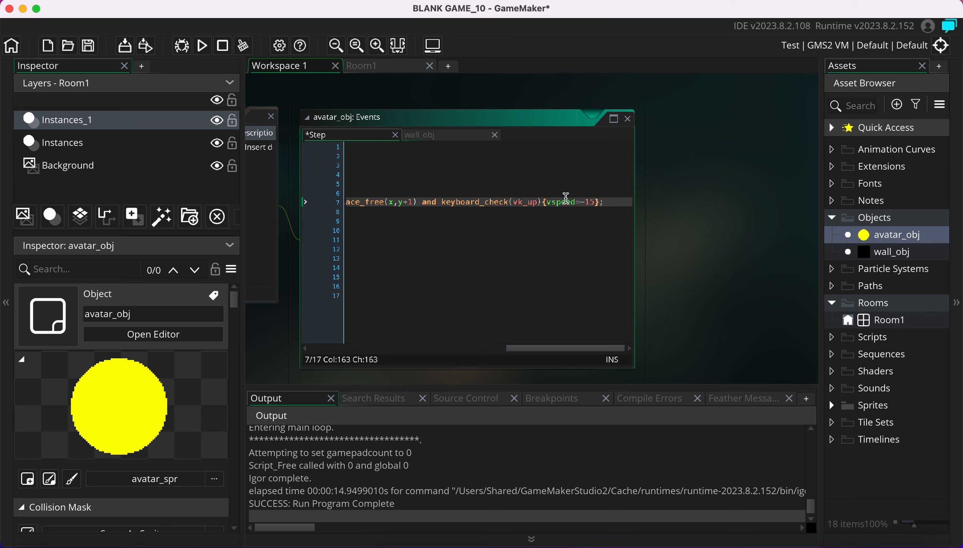
drag(550, 203, 601, 204)
click(613, 202)
click(200, 49)
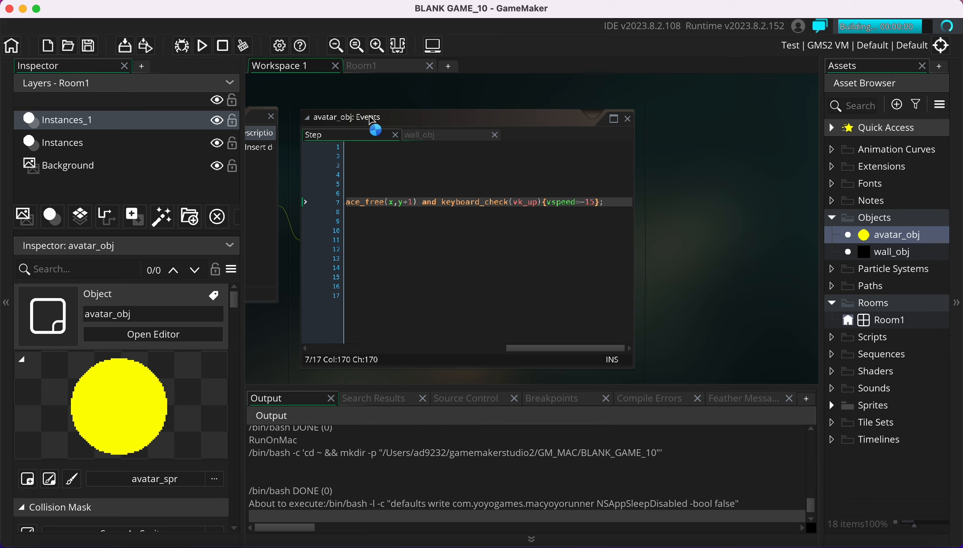
Roll the yellow ball left and right across the platforms and jump it over the pit
key(Right)
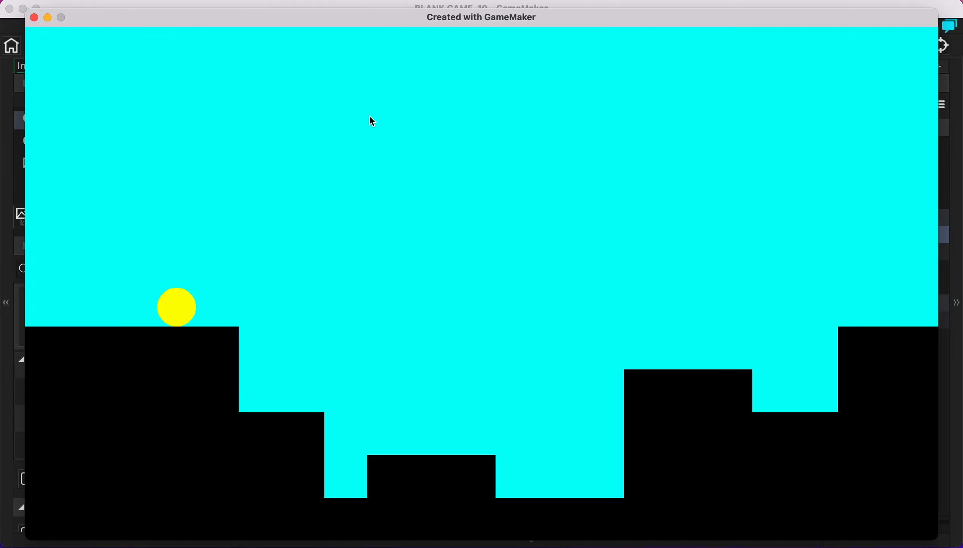
key(Left)
key(Right)
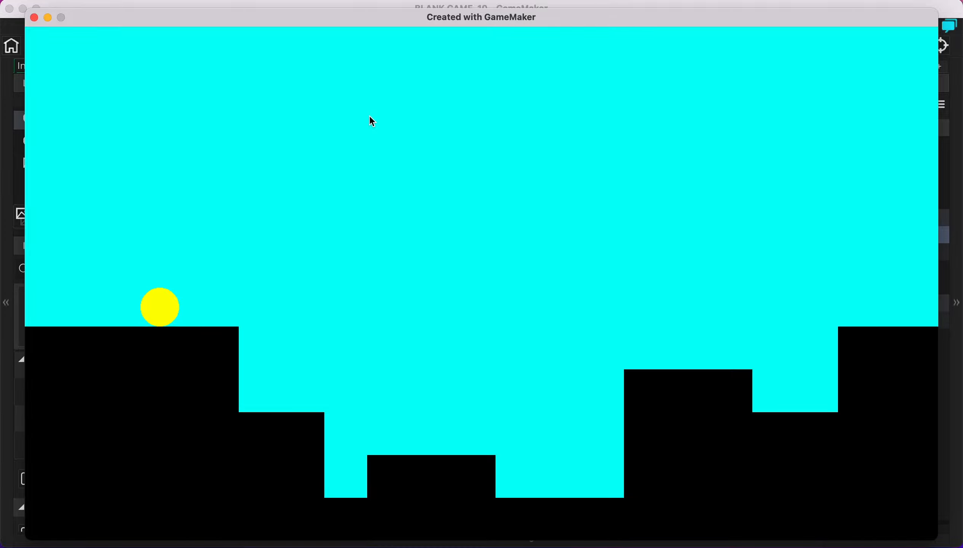
key(Right)
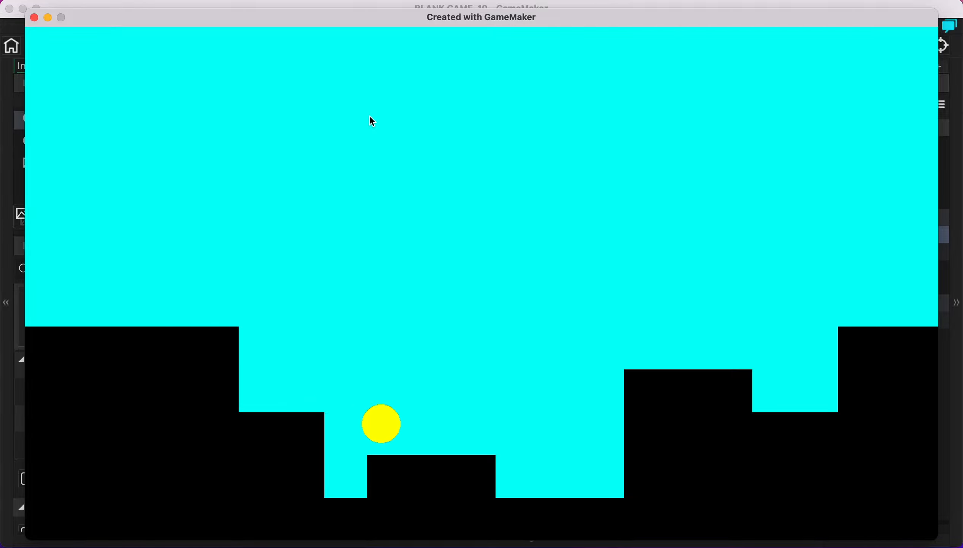
key(Right)
key(Left)
key(Right)
key(space)
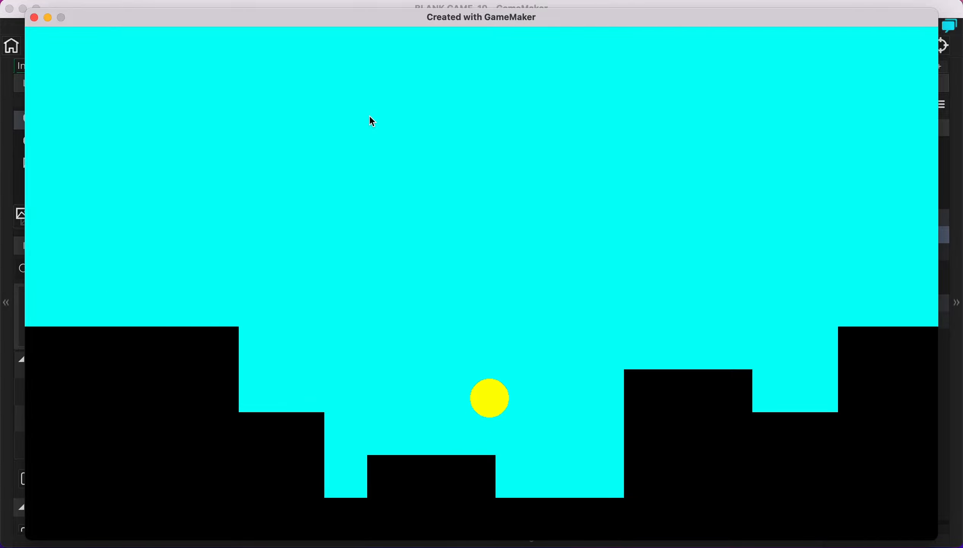
key(Right)
key(space)
key(Left)
key(space)
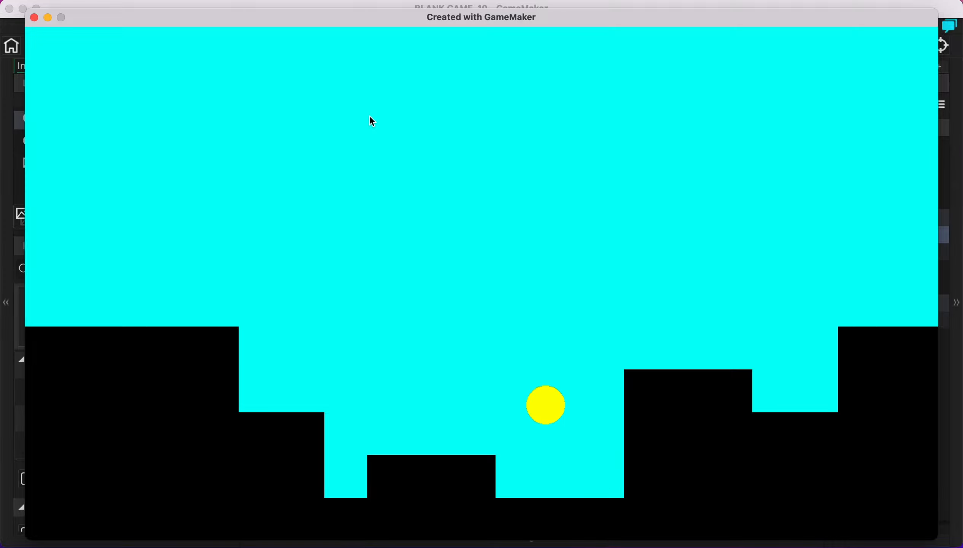
key(Right)
key(space)
key(Left)
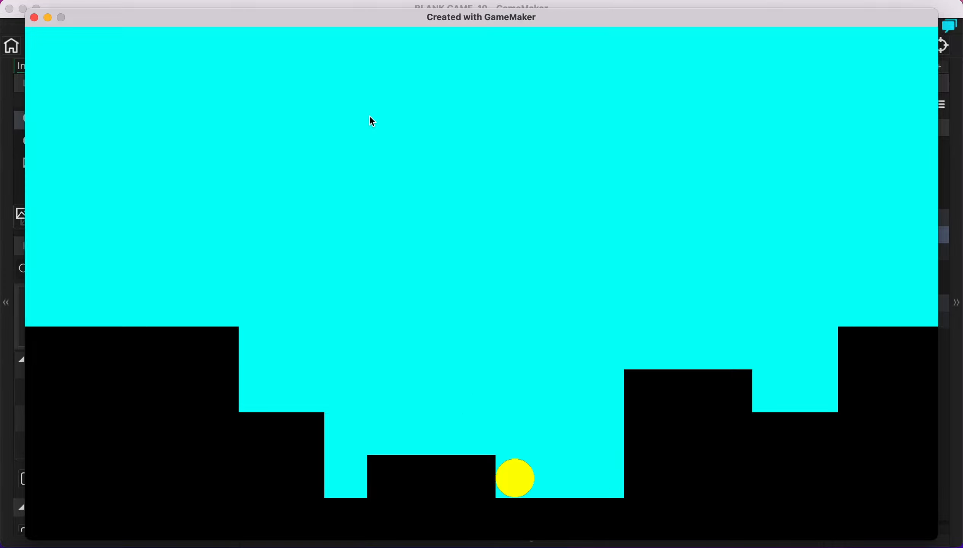
key(space)
key(Right)
key(Left)
key(Right)
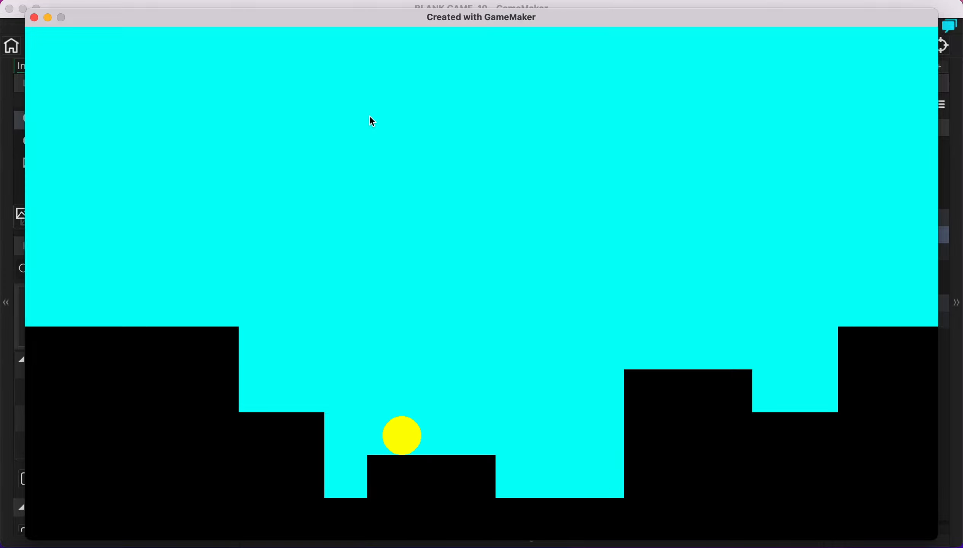
key(space)
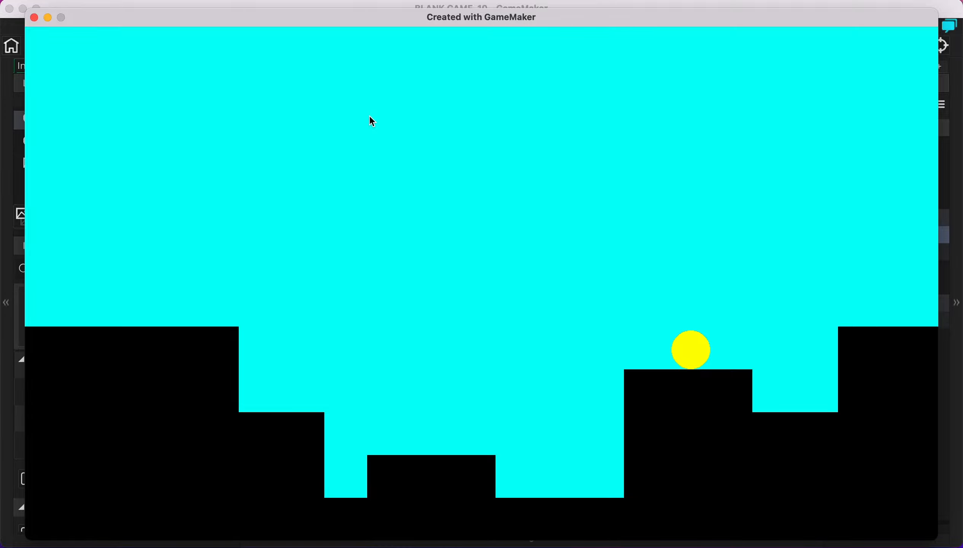
key(space)
key(Left)
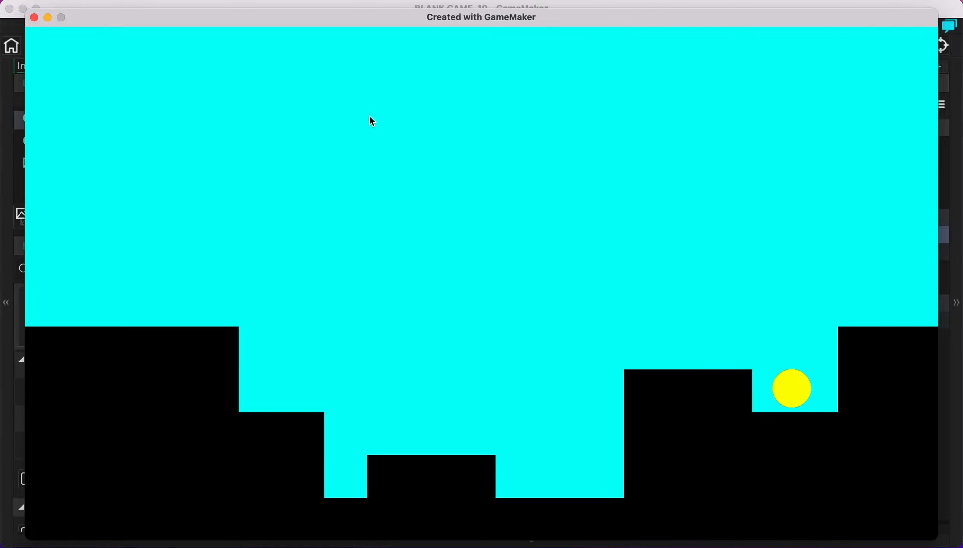
key(space)
key(Right)
Keep jumping the ball in and out of the pit, then close the game window
key(Left)
key(Right)
key(Left)
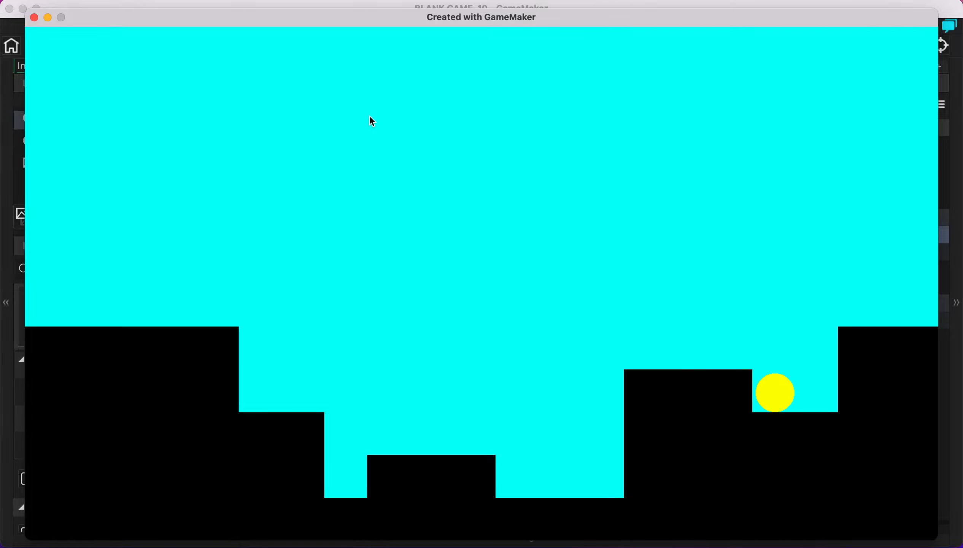
key(Right)
key(space)
key(Left)
key(Right)
key(Left)
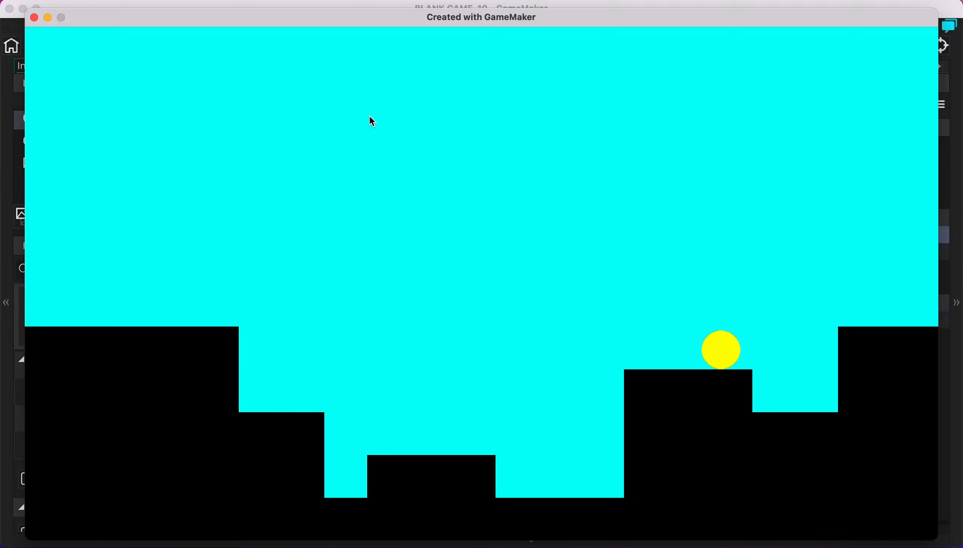
key(Left)
key(space)
key(Right)
key(Left)
key(space)
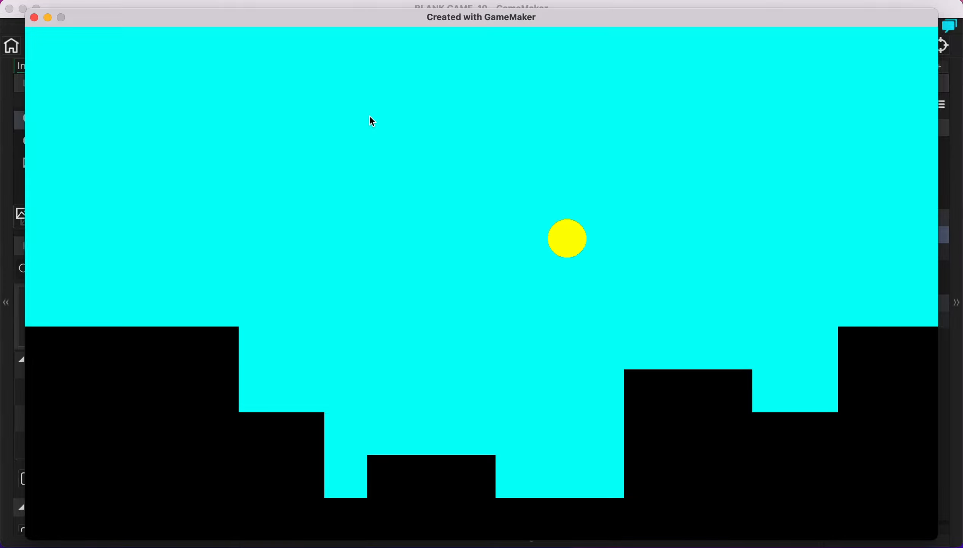
key(Right)
key(Left)
key(space)
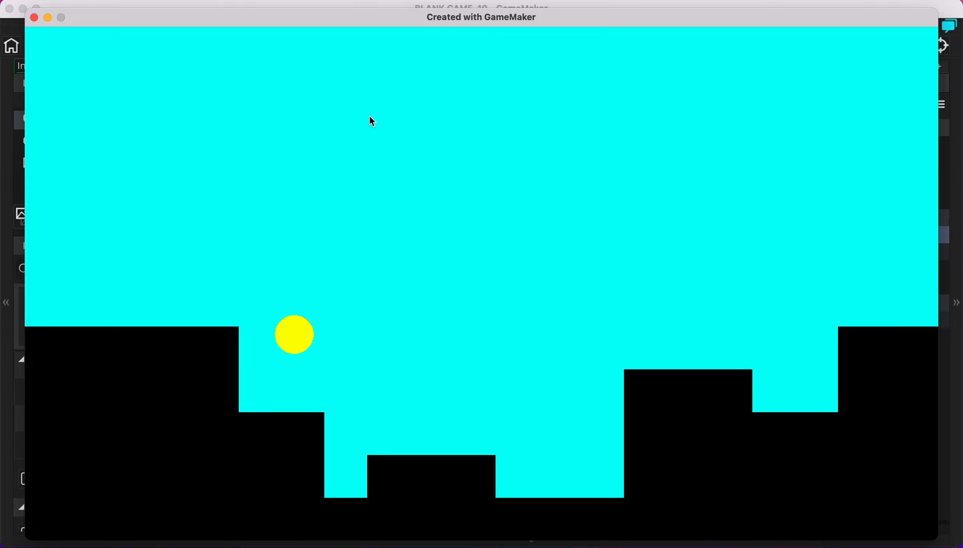
key(Left)
key(space)
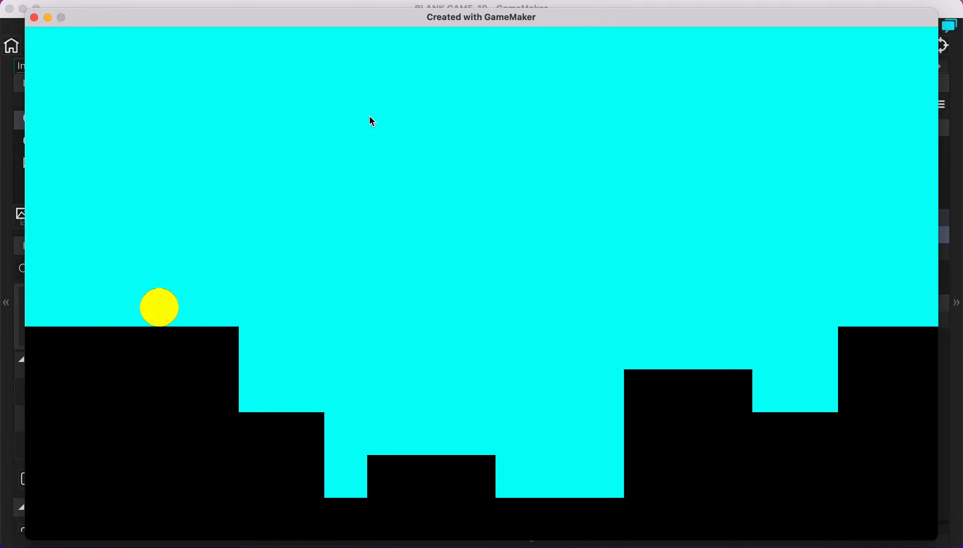
key(Left)
key(Right)
key(space)
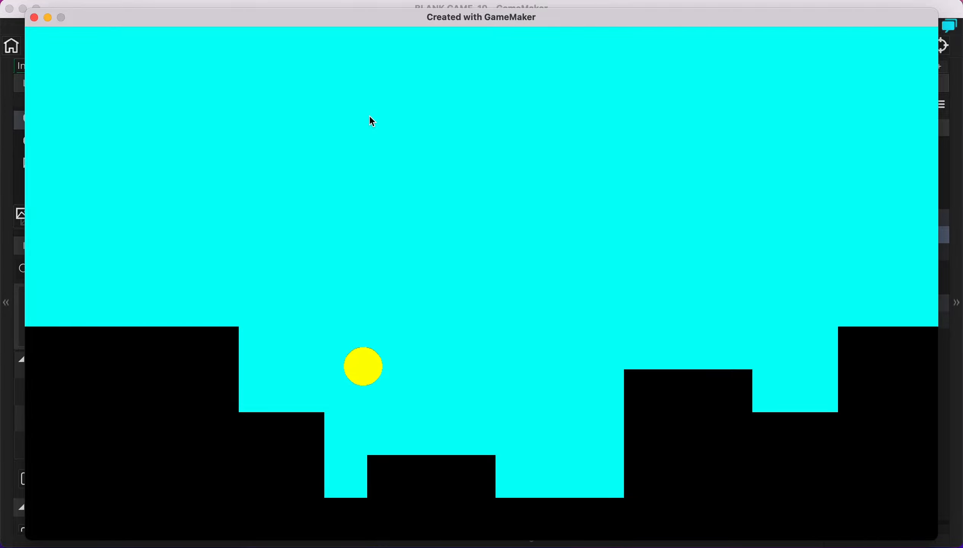
key(Right)
key(space)
key(Left)
key(space)
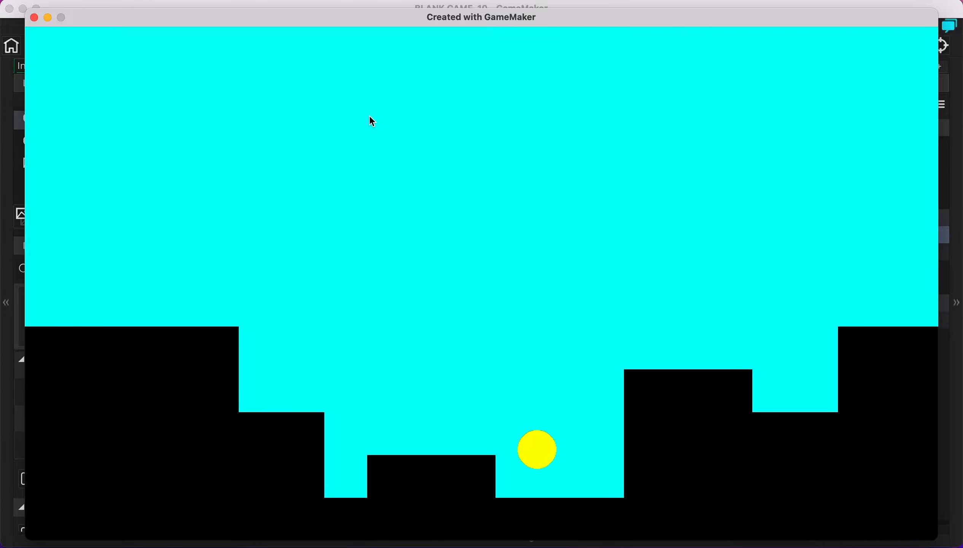
key(Left)
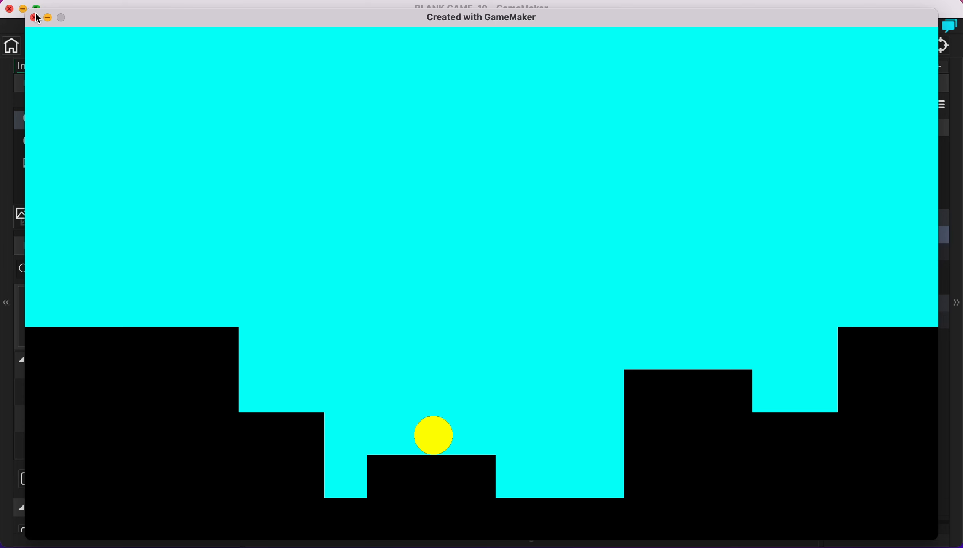
click(34, 17)
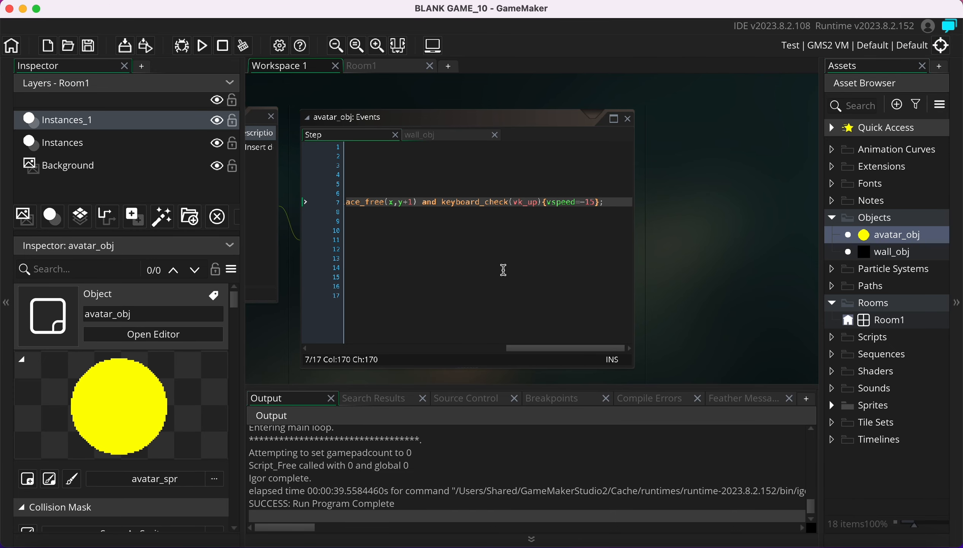
Delete Room1's floor blocks at (832, 704), (768, 704) and (704, 704), then rerun the game
double_click(872, 324)
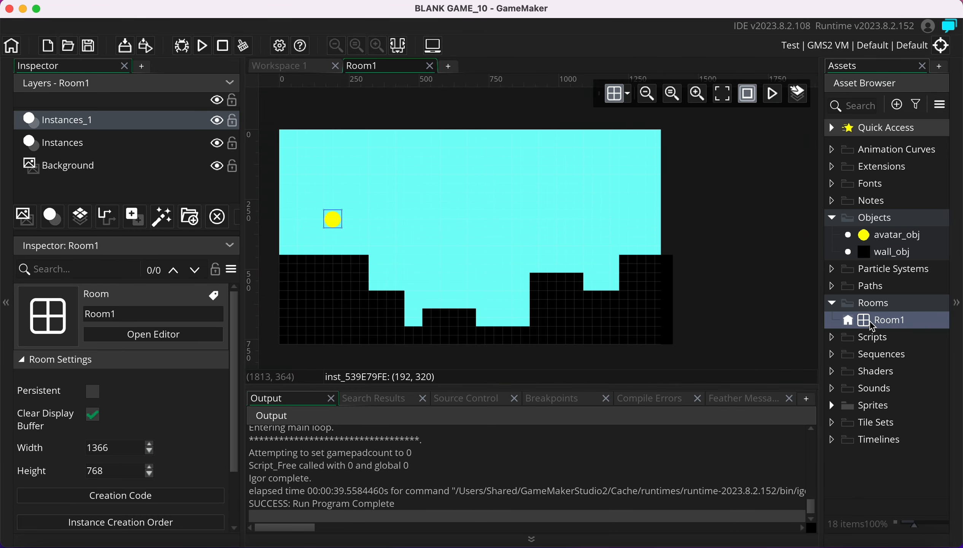
click(419, 340)
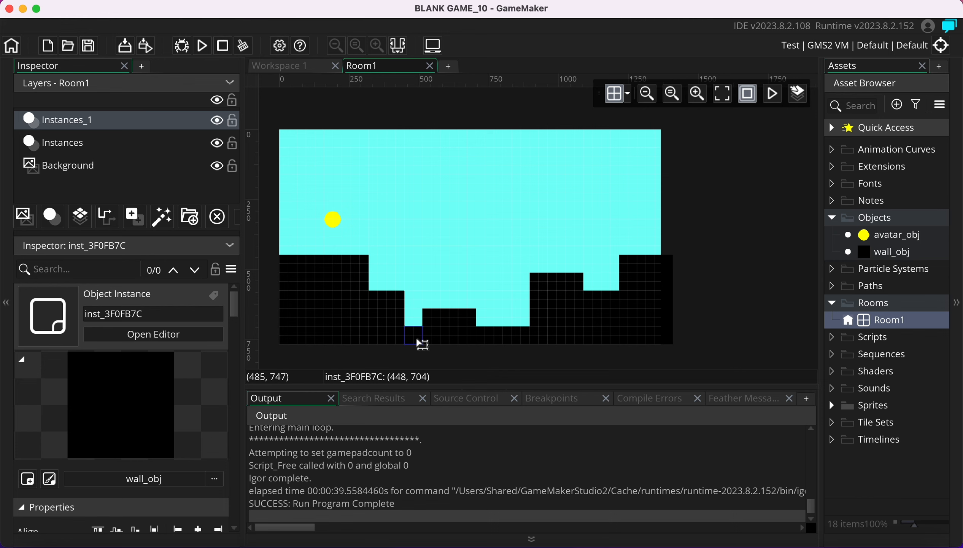
click(491, 341)
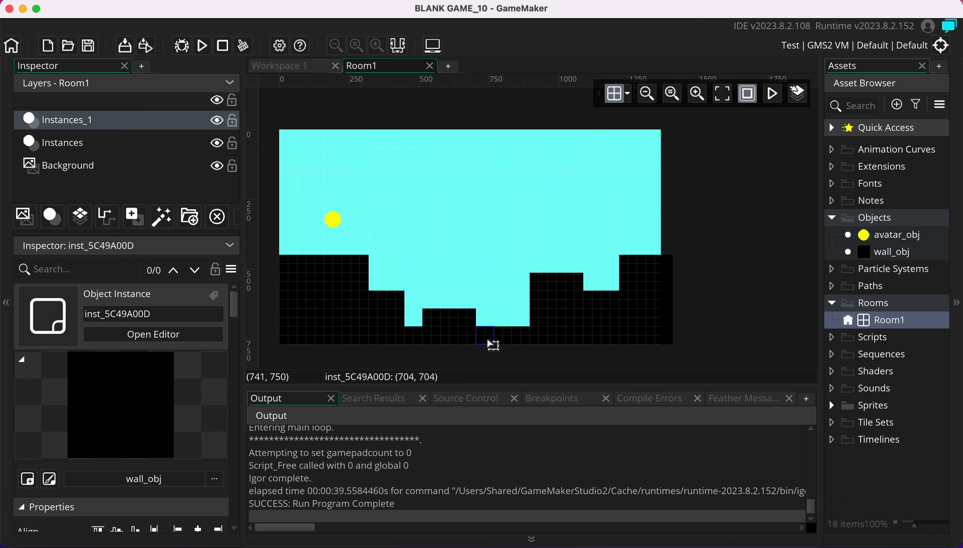
click(511, 342)
click(523, 340)
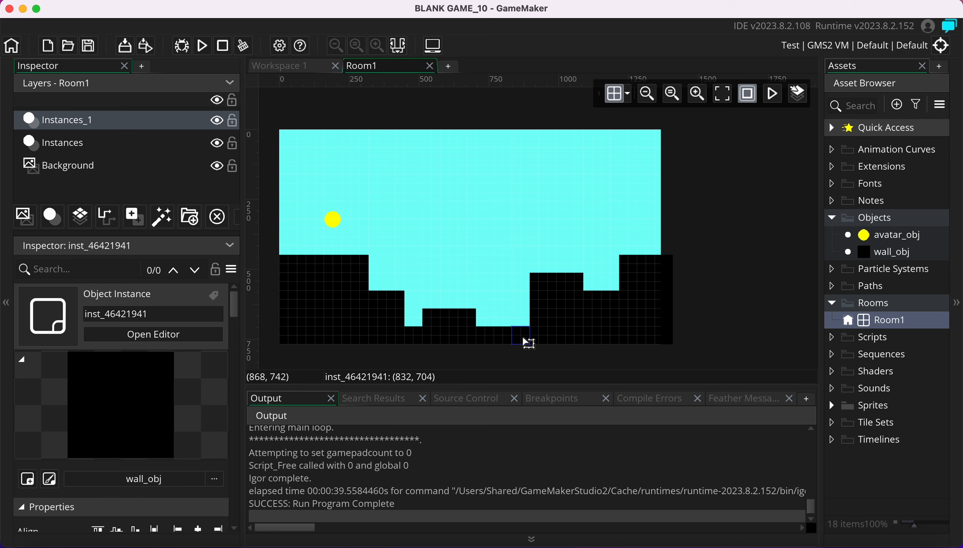
key(Delete)
click(505, 339)
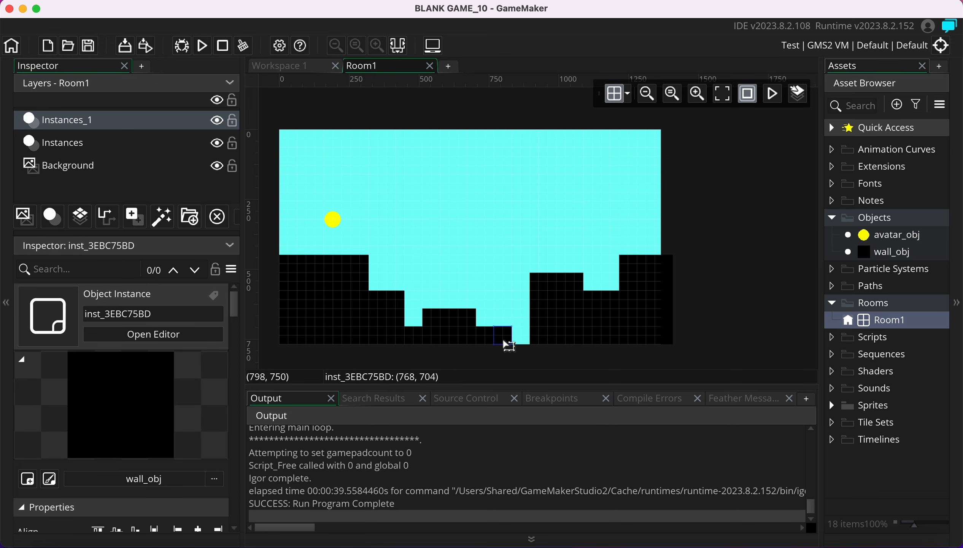
key(Delete)
click(490, 340)
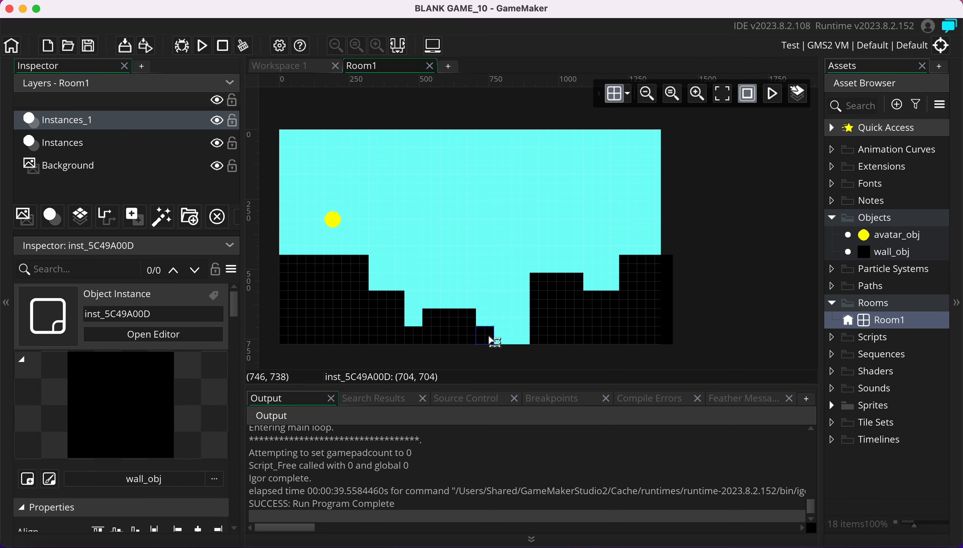
key(Delete)
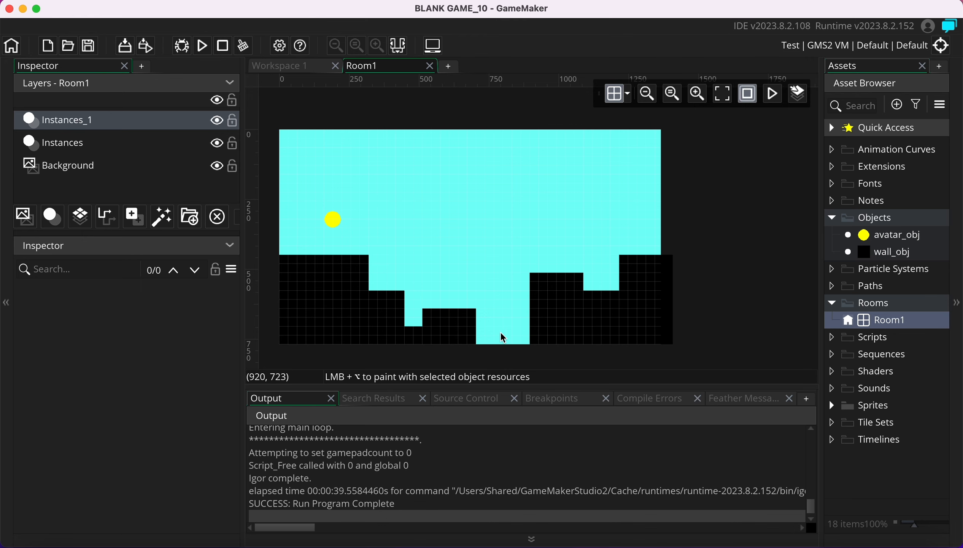
click(203, 49)
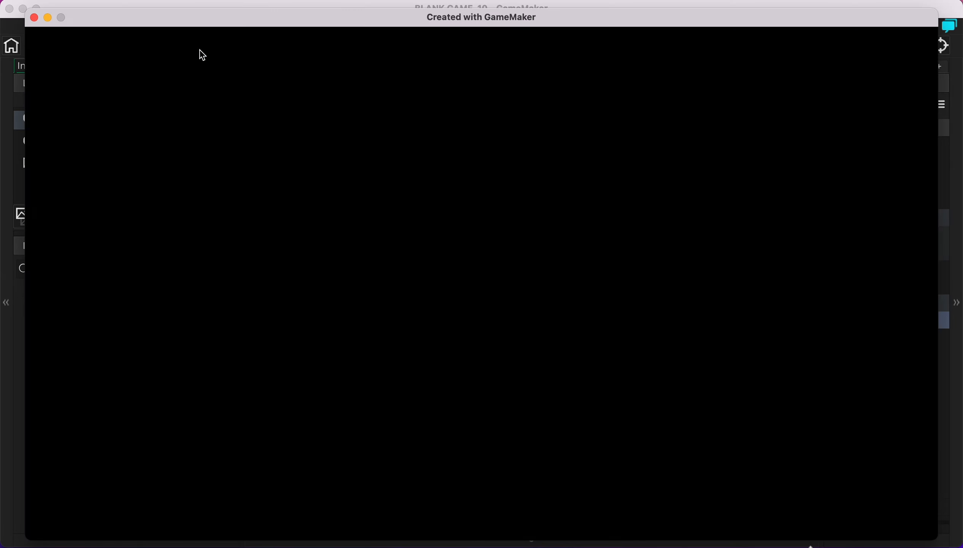
Move the ball right down the steps and jump it toward the new floor gap
key(Right)
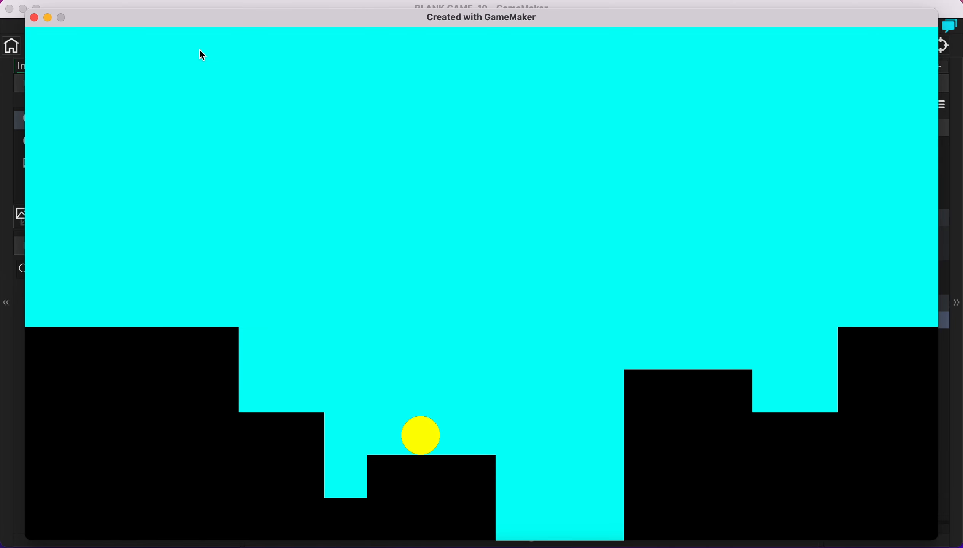
key(Right)
key(space)
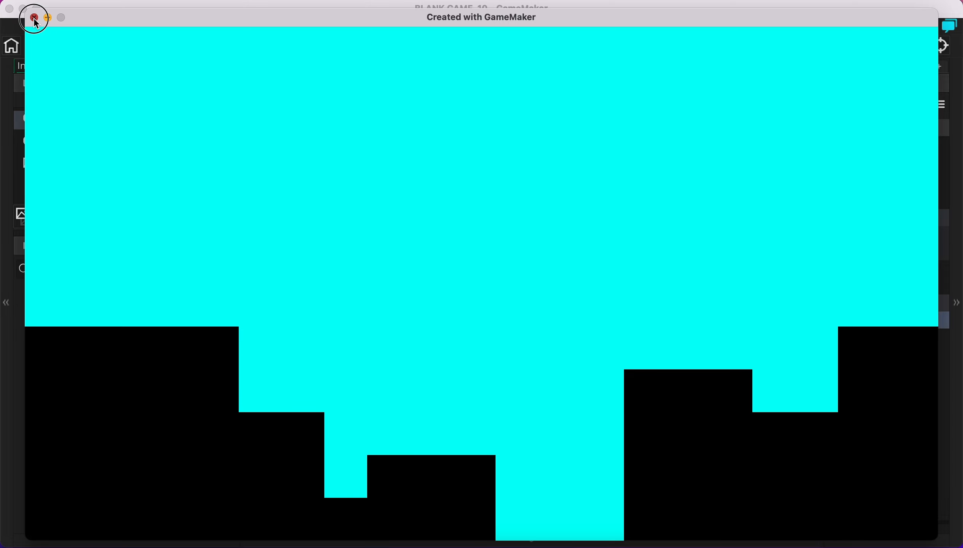
Close the 'Created with GameMaker' game window to end the test run
click(34, 18)
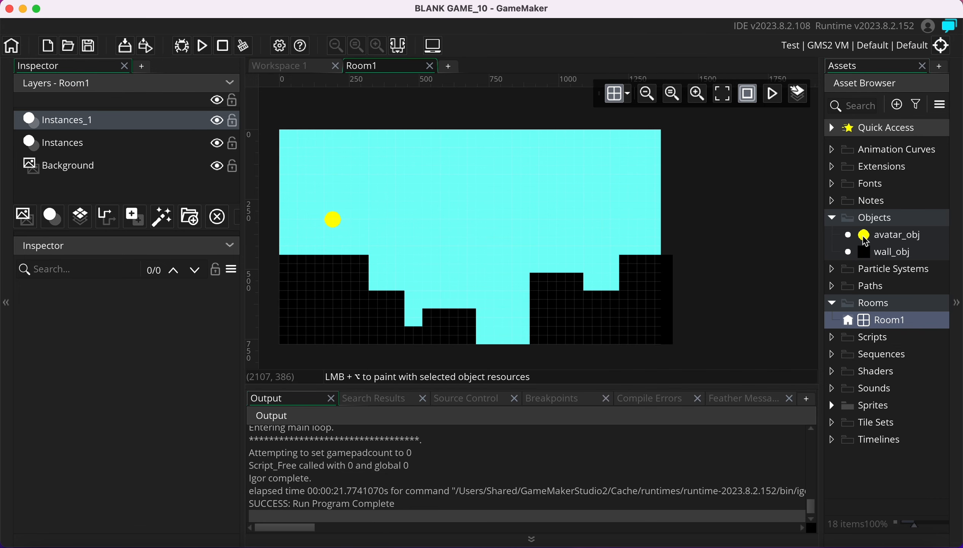
In avatar_obj, add an Other > Outside Room event set to GML Visual scripting
double_click(898, 237)
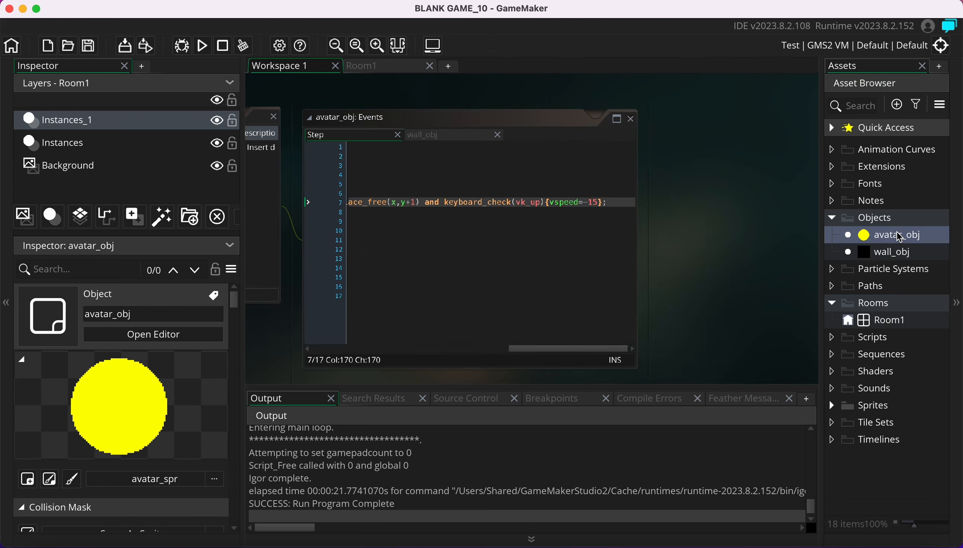
click(529, 300)
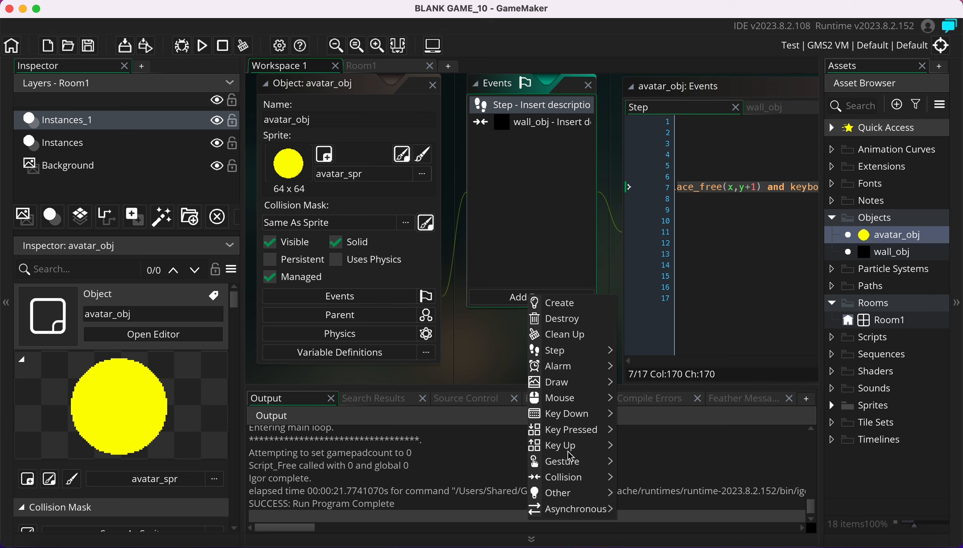
mouse_move(573, 496)
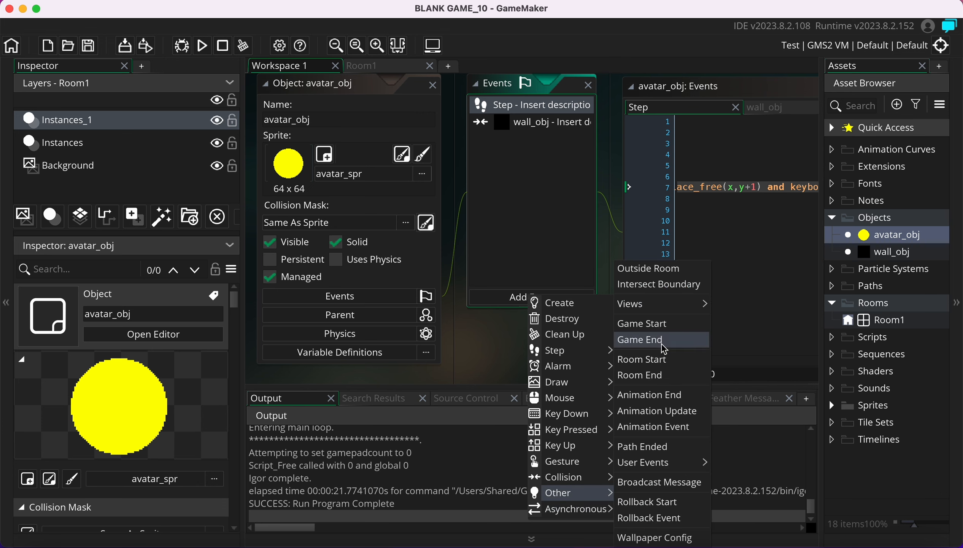
click(654, 272)
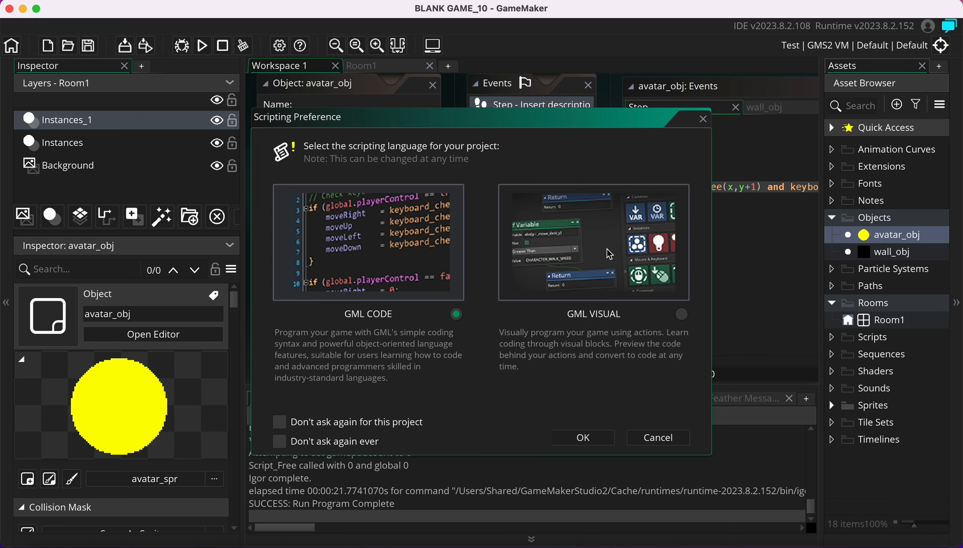
click(590, 319)
click(682, 314)
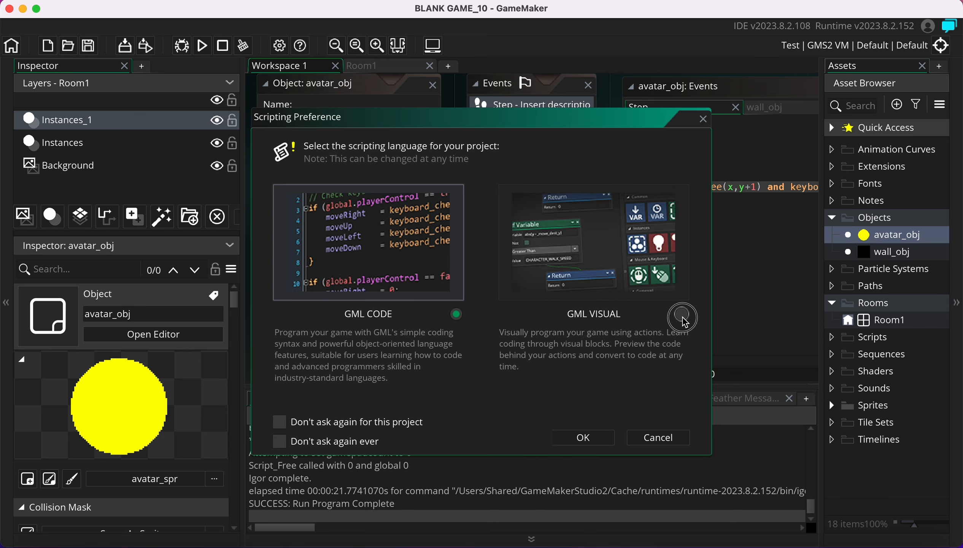
click(584, 439)
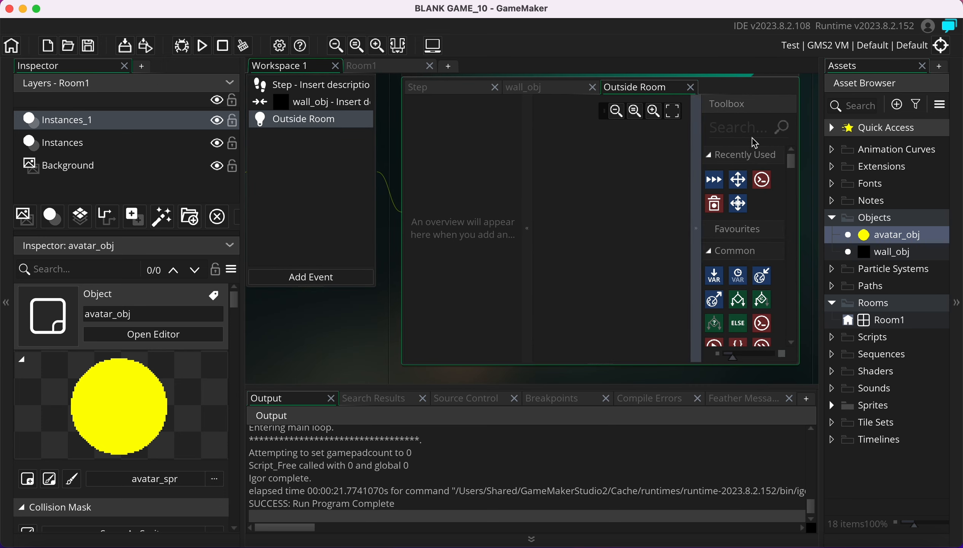
Put a Restart Room action in the Outside Room event, then run the game
click(750, 129)
text(restart)
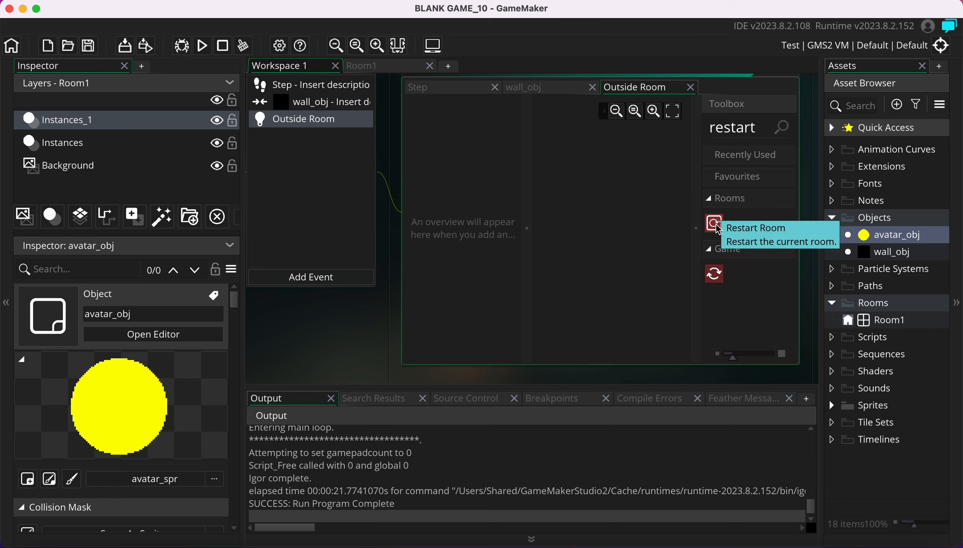
drag(719, 229, 576, 178)
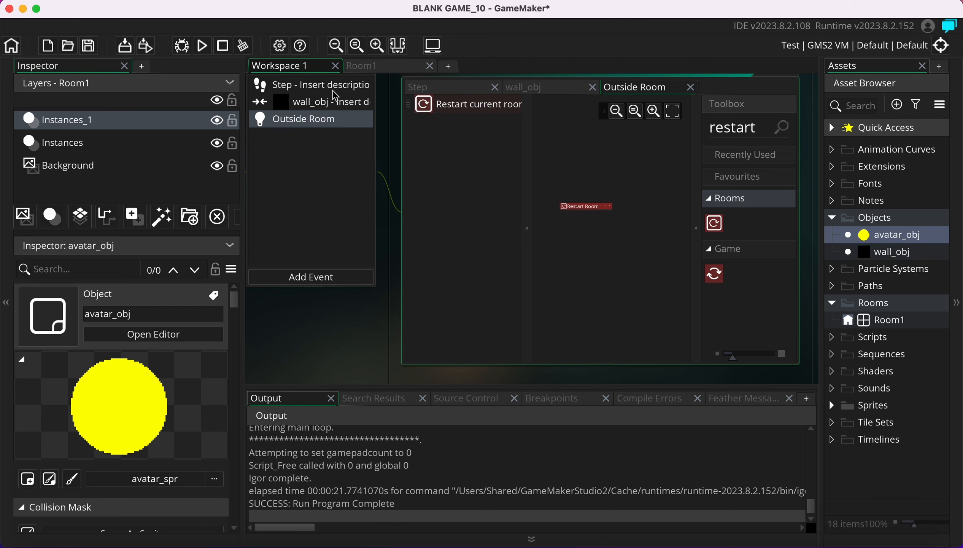
click(204, 46)
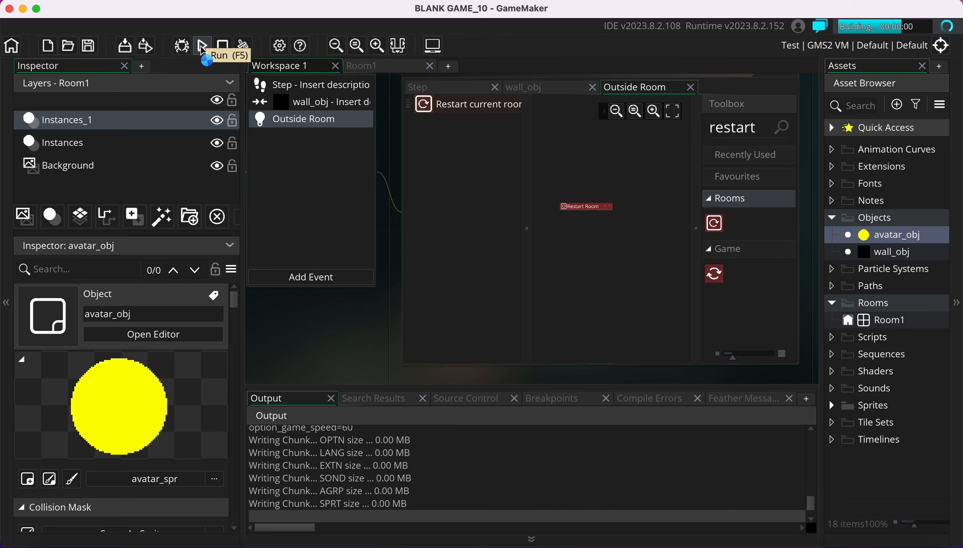
Roll and jump the ball right into the pit to check the room restarts, then close the game
key(Right)
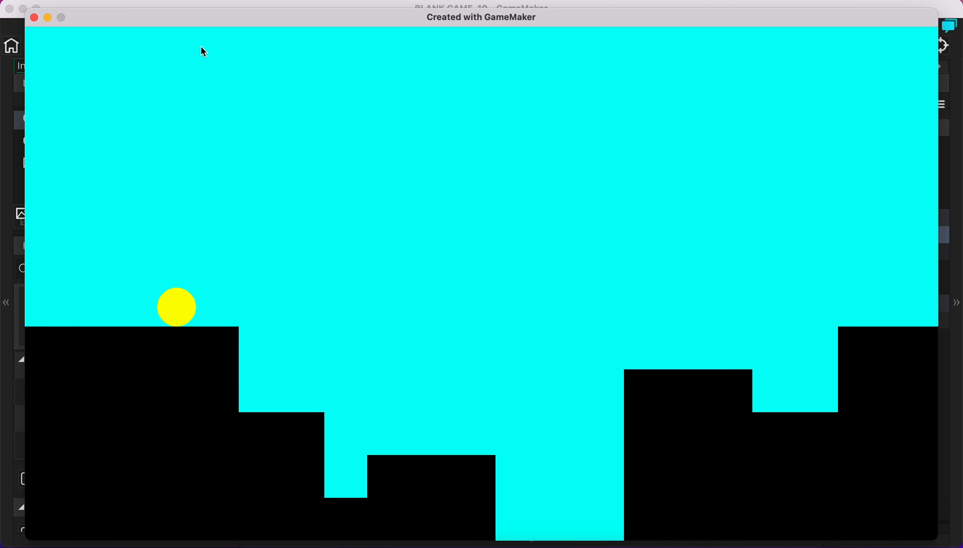
key(Right)
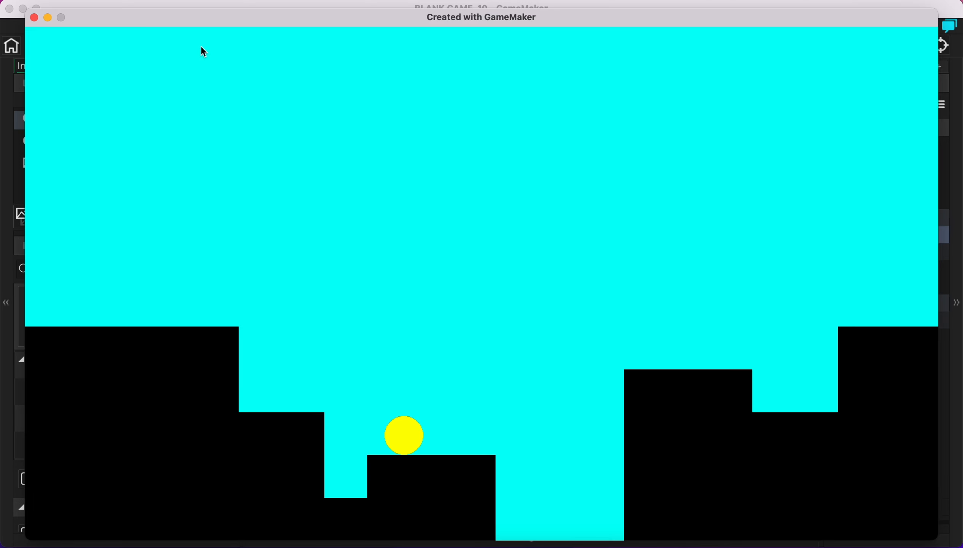
key(Right)
key(Up)
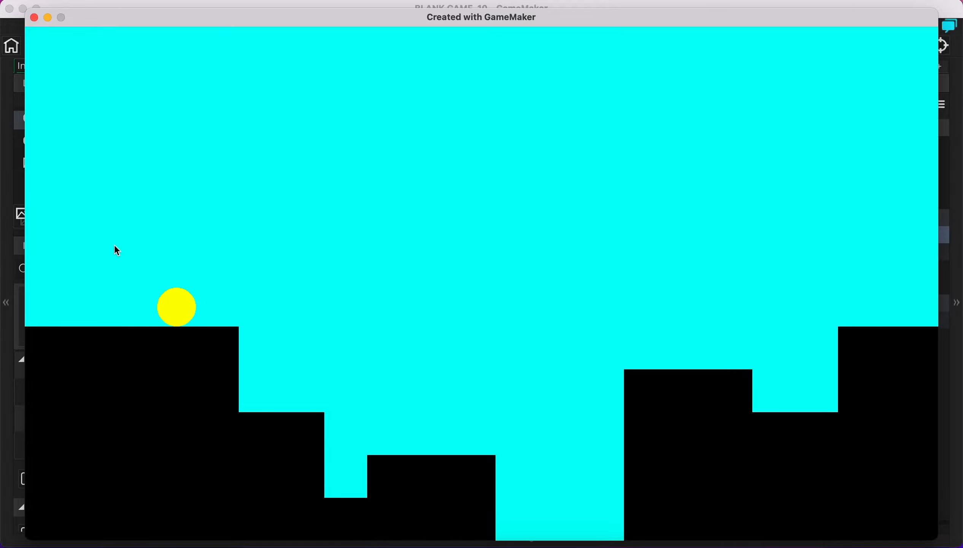
click(34, 18)
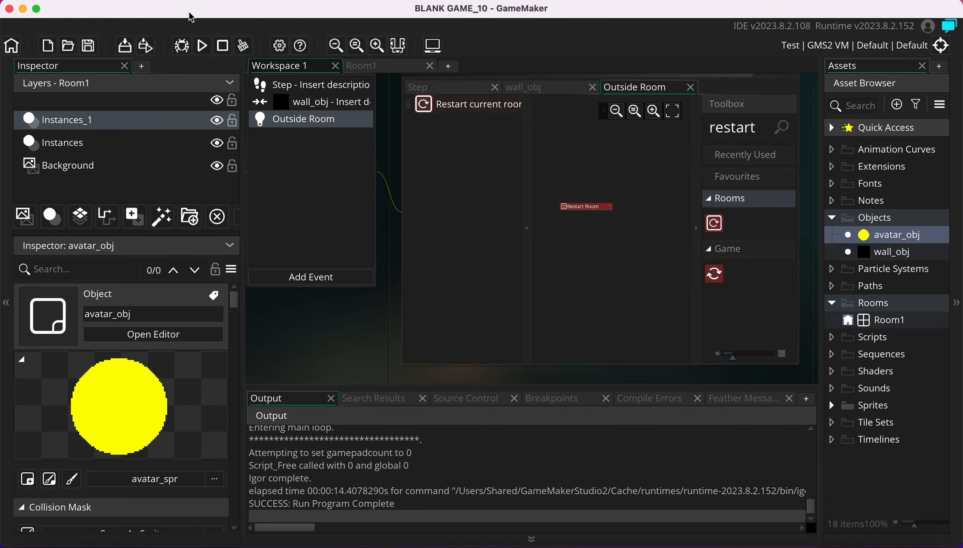
Save the project with the toolbar Save Project button
click(89, 48)
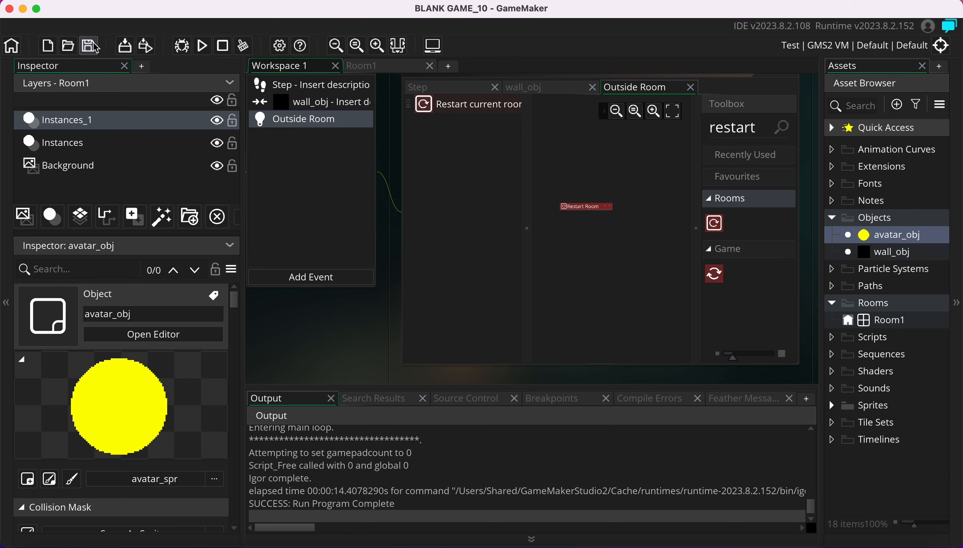